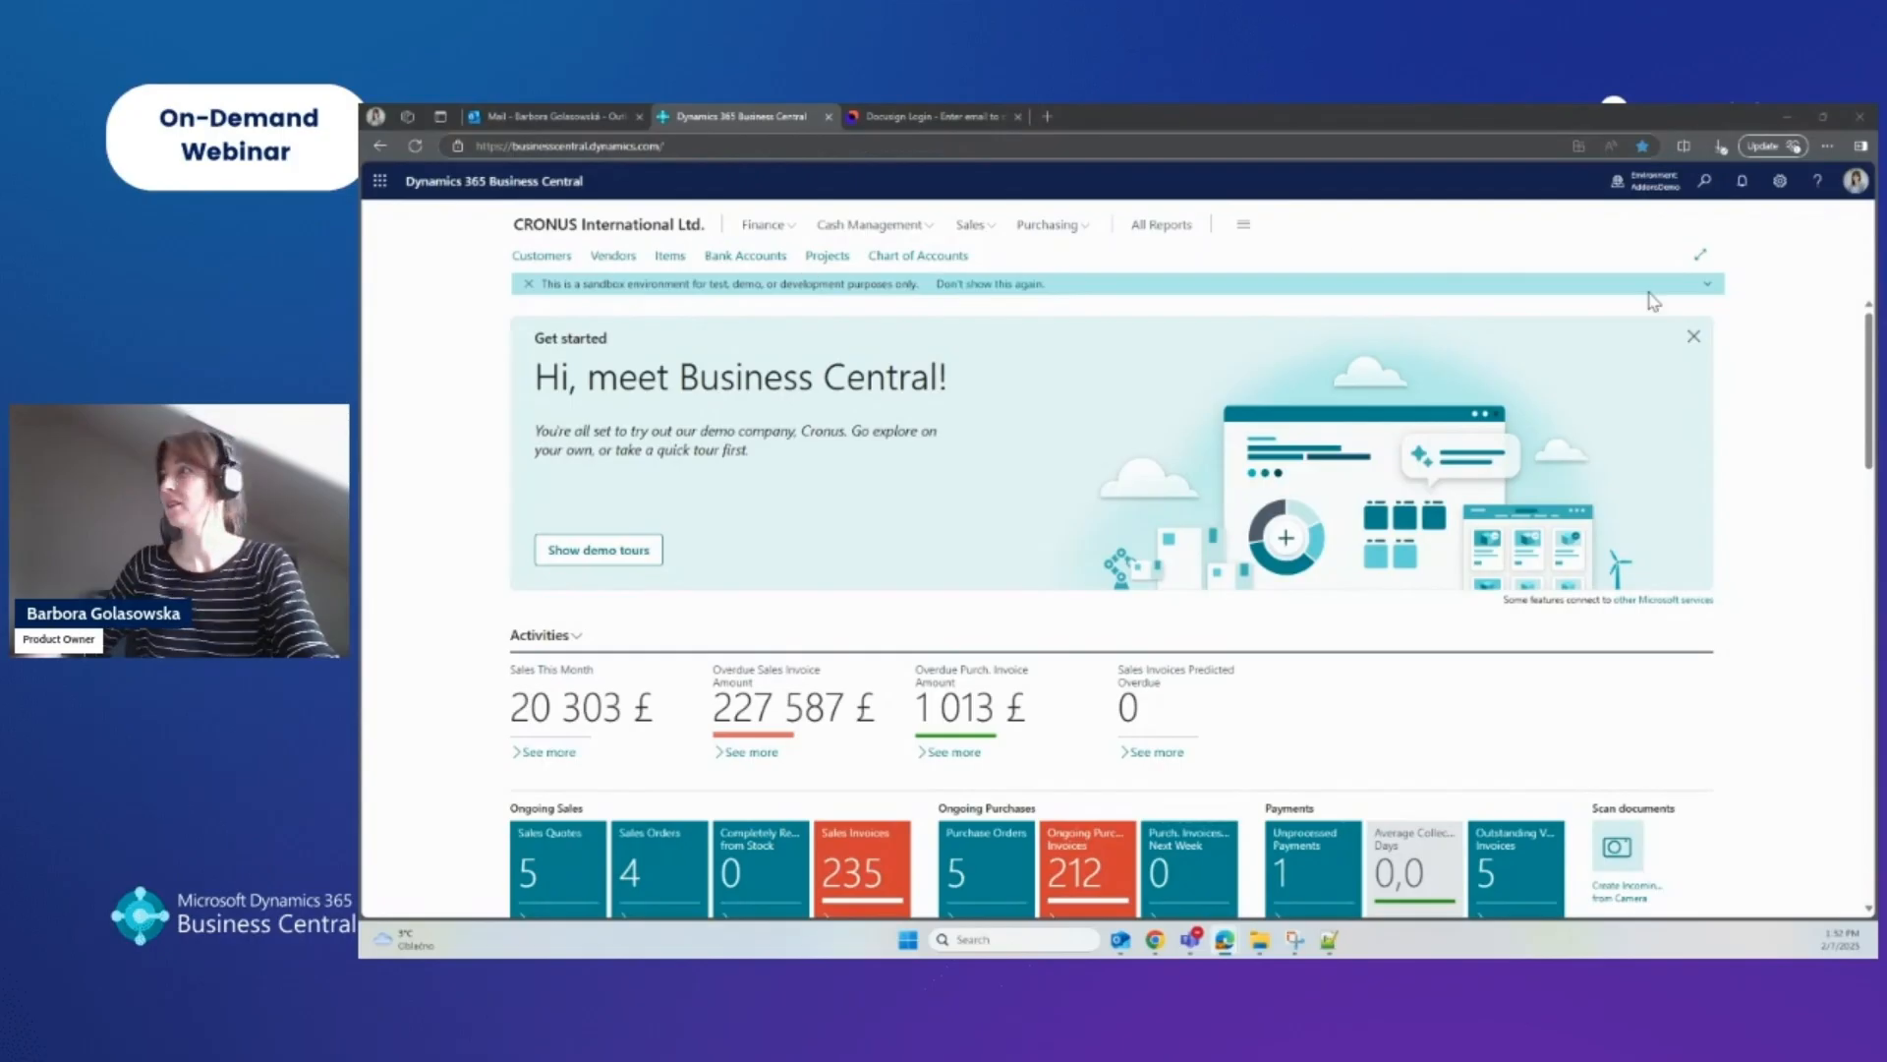
Search for "wizard docus" and open the DocuSign Integration Setup Wizard.
click(1702, 186)
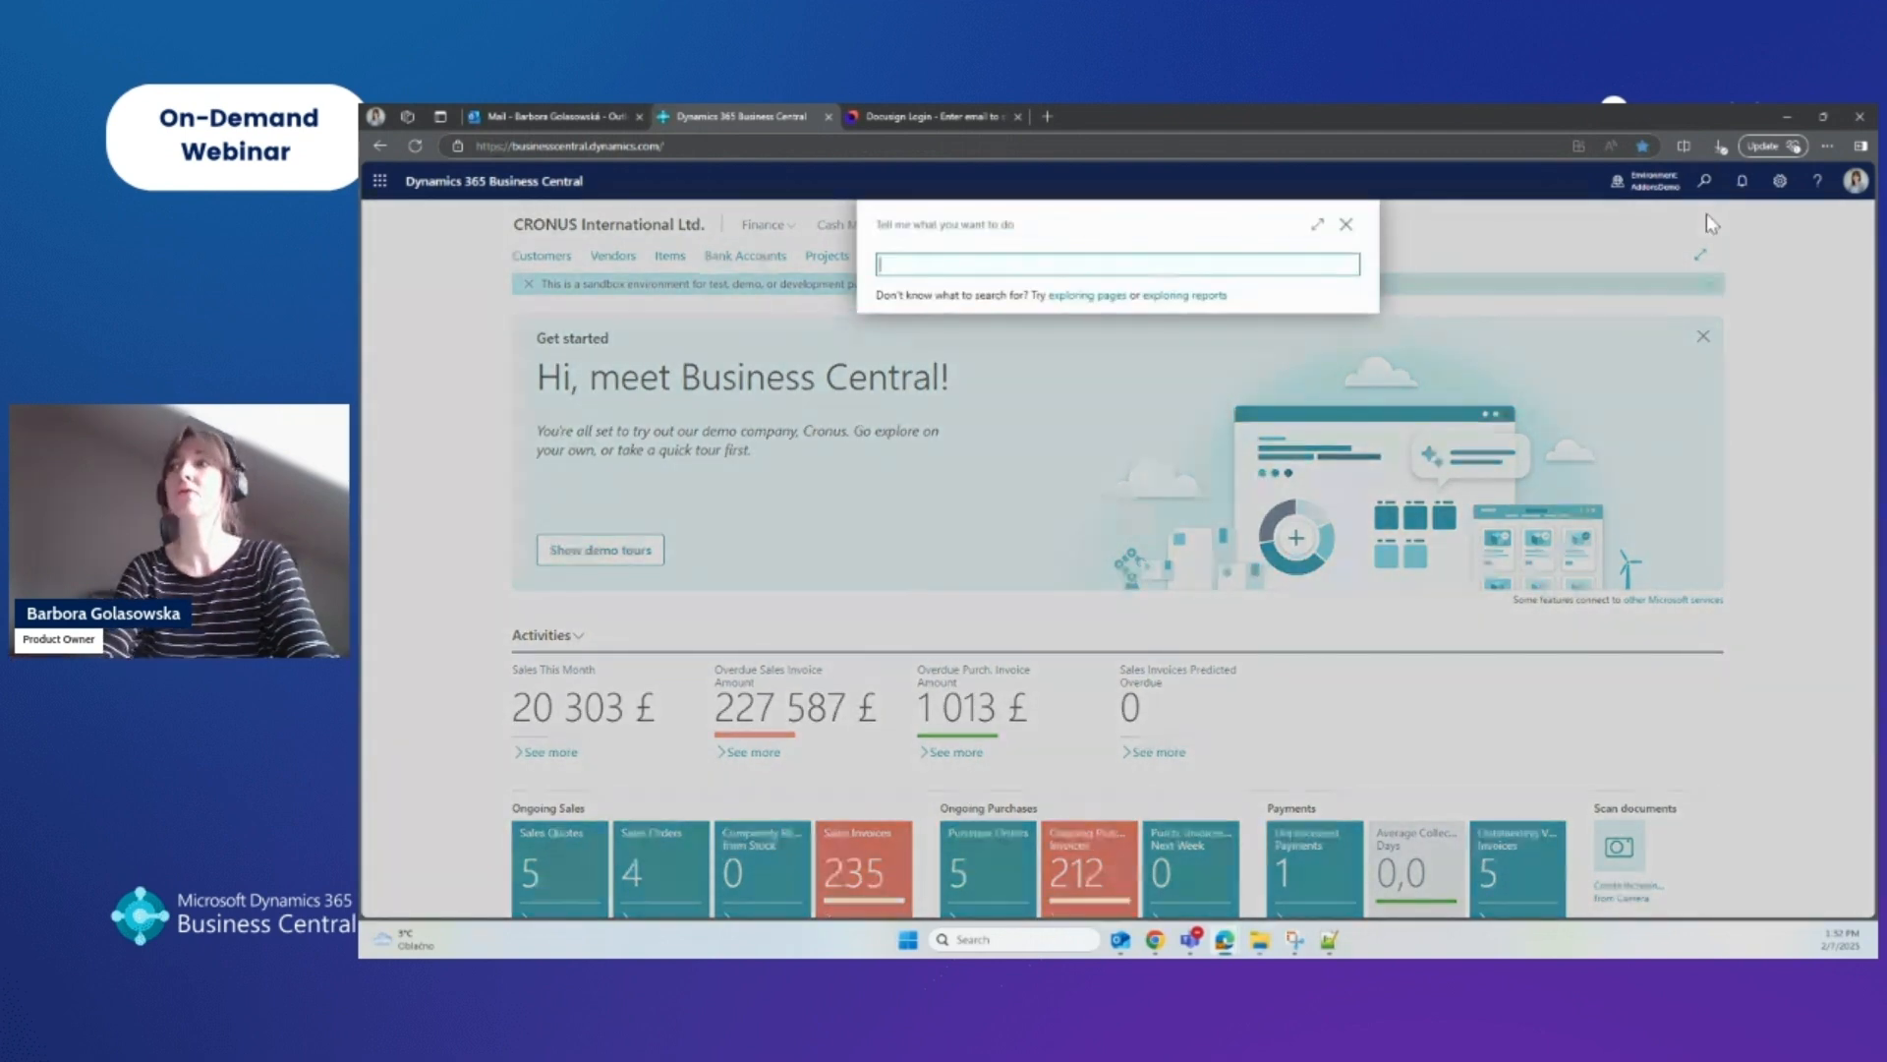
text(wizard docus)
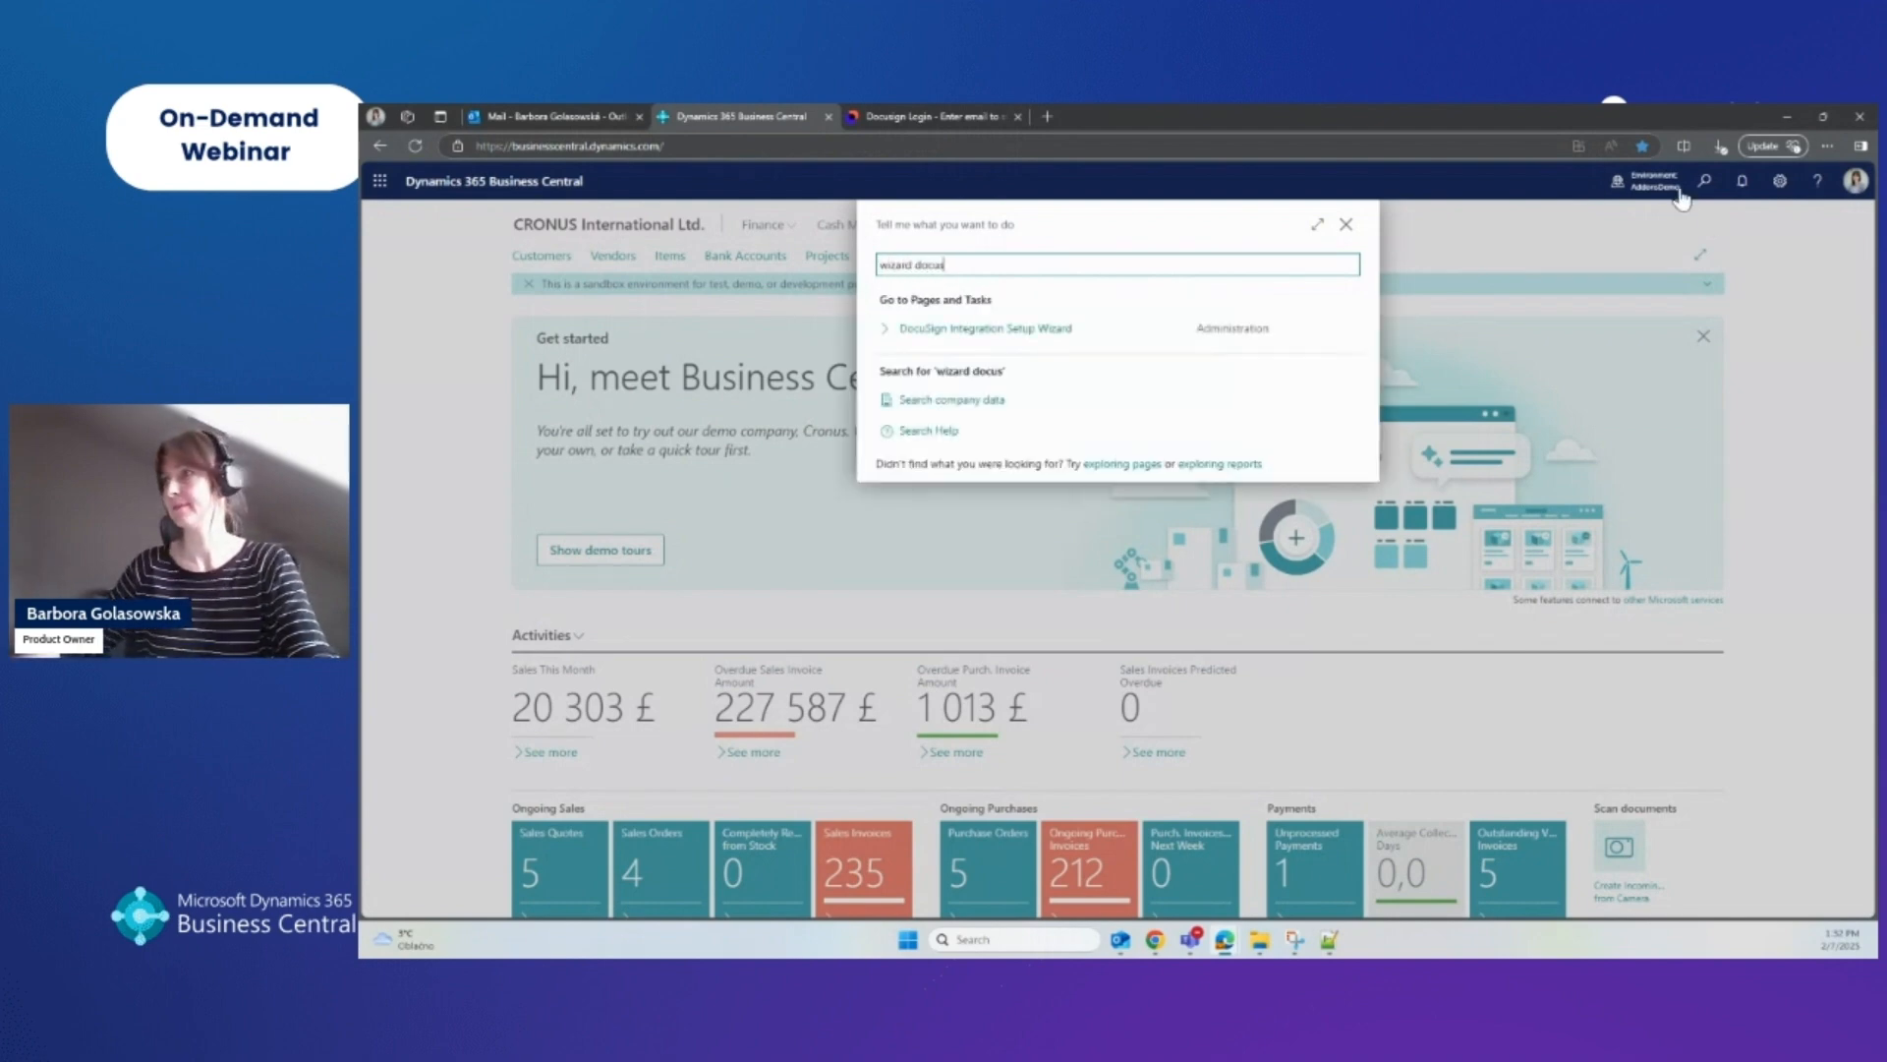
click(1222, 338)
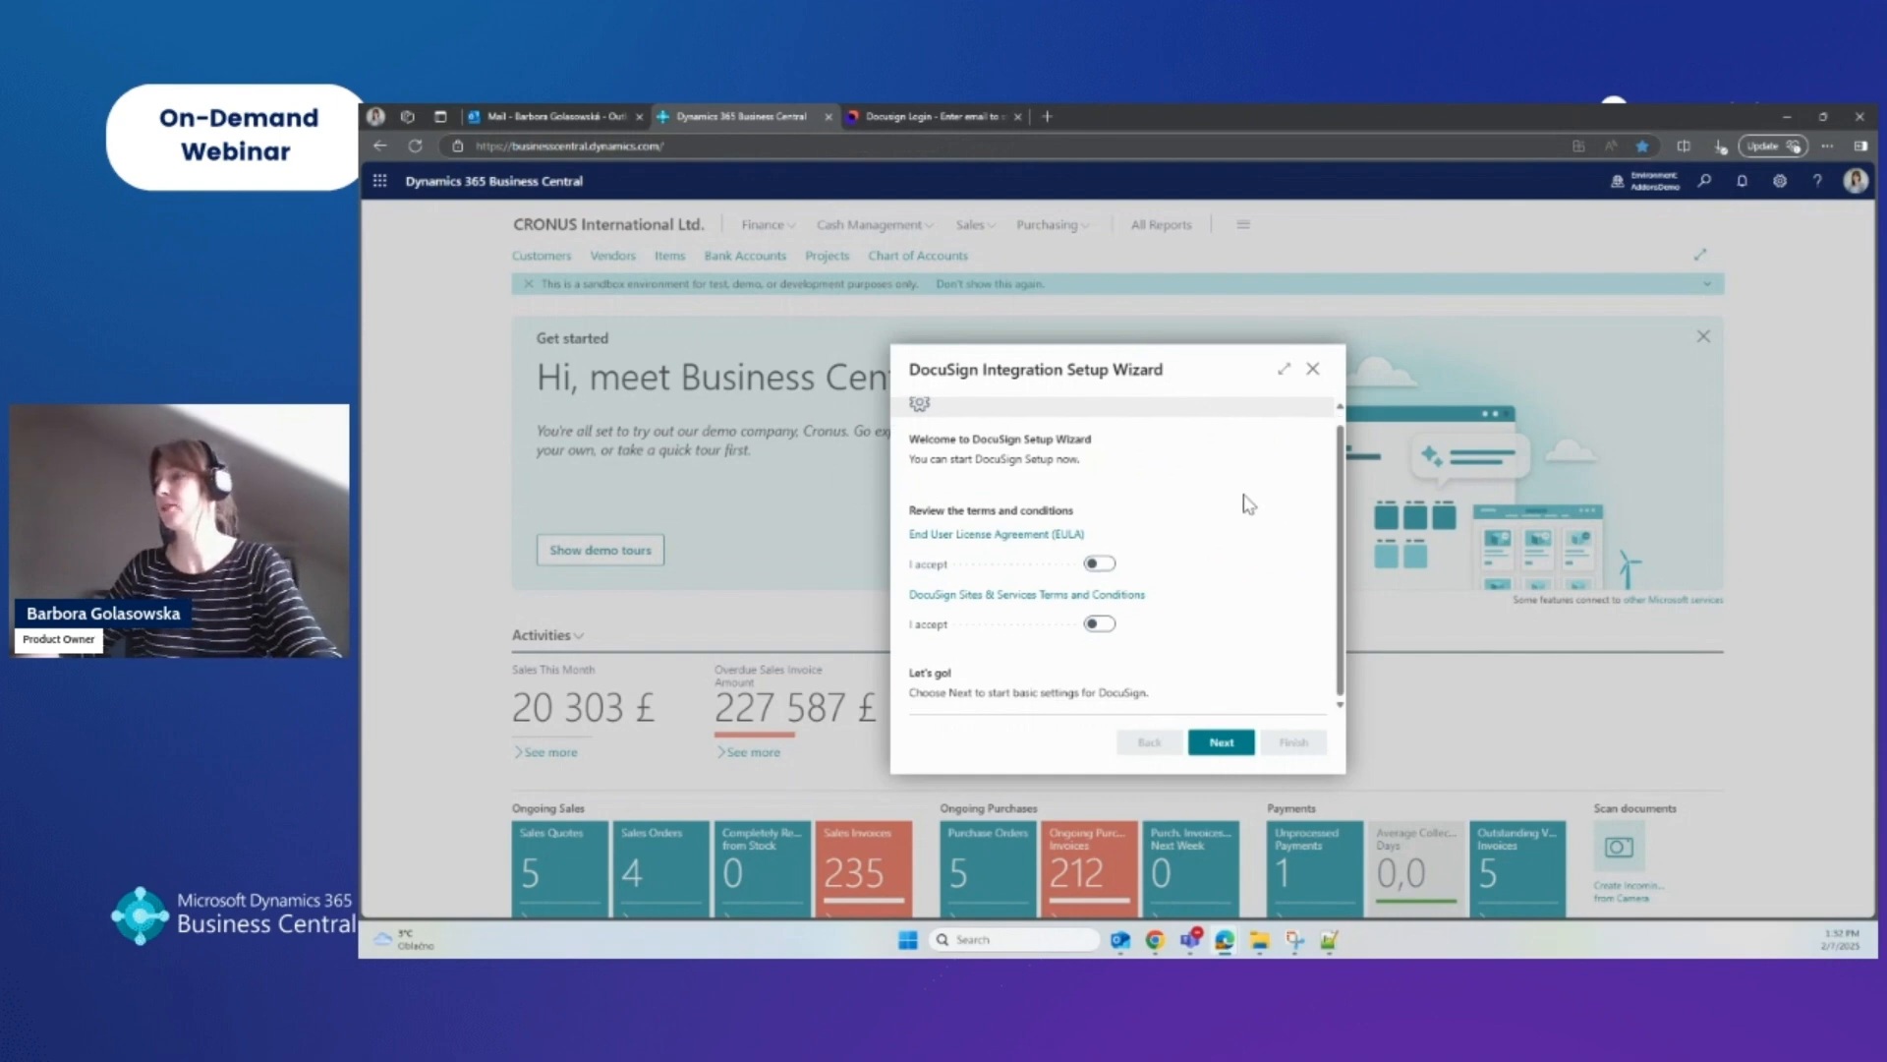
Accept the End User License Agreement and the DocuSign Sites & Services terms, and continue to the wizard's next page.
click(1098, 566)
click(1101, 627)
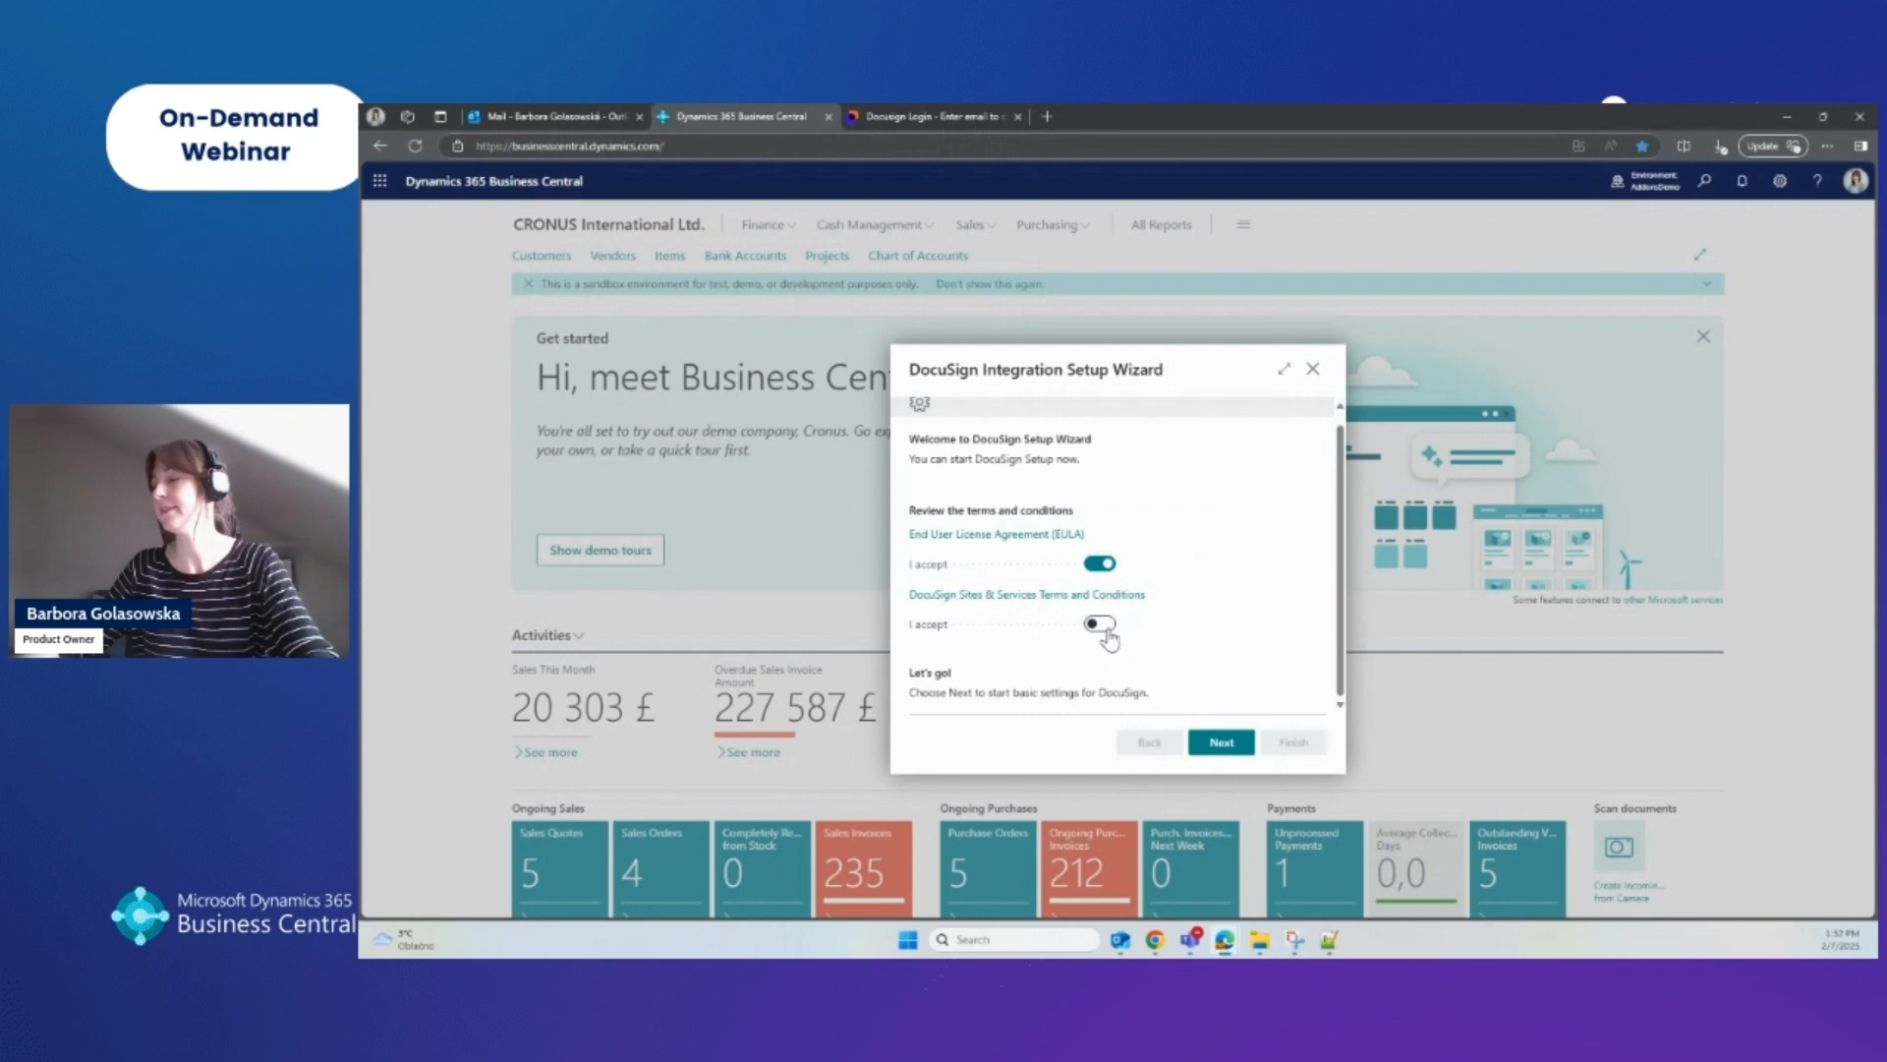
click(1222, 744)
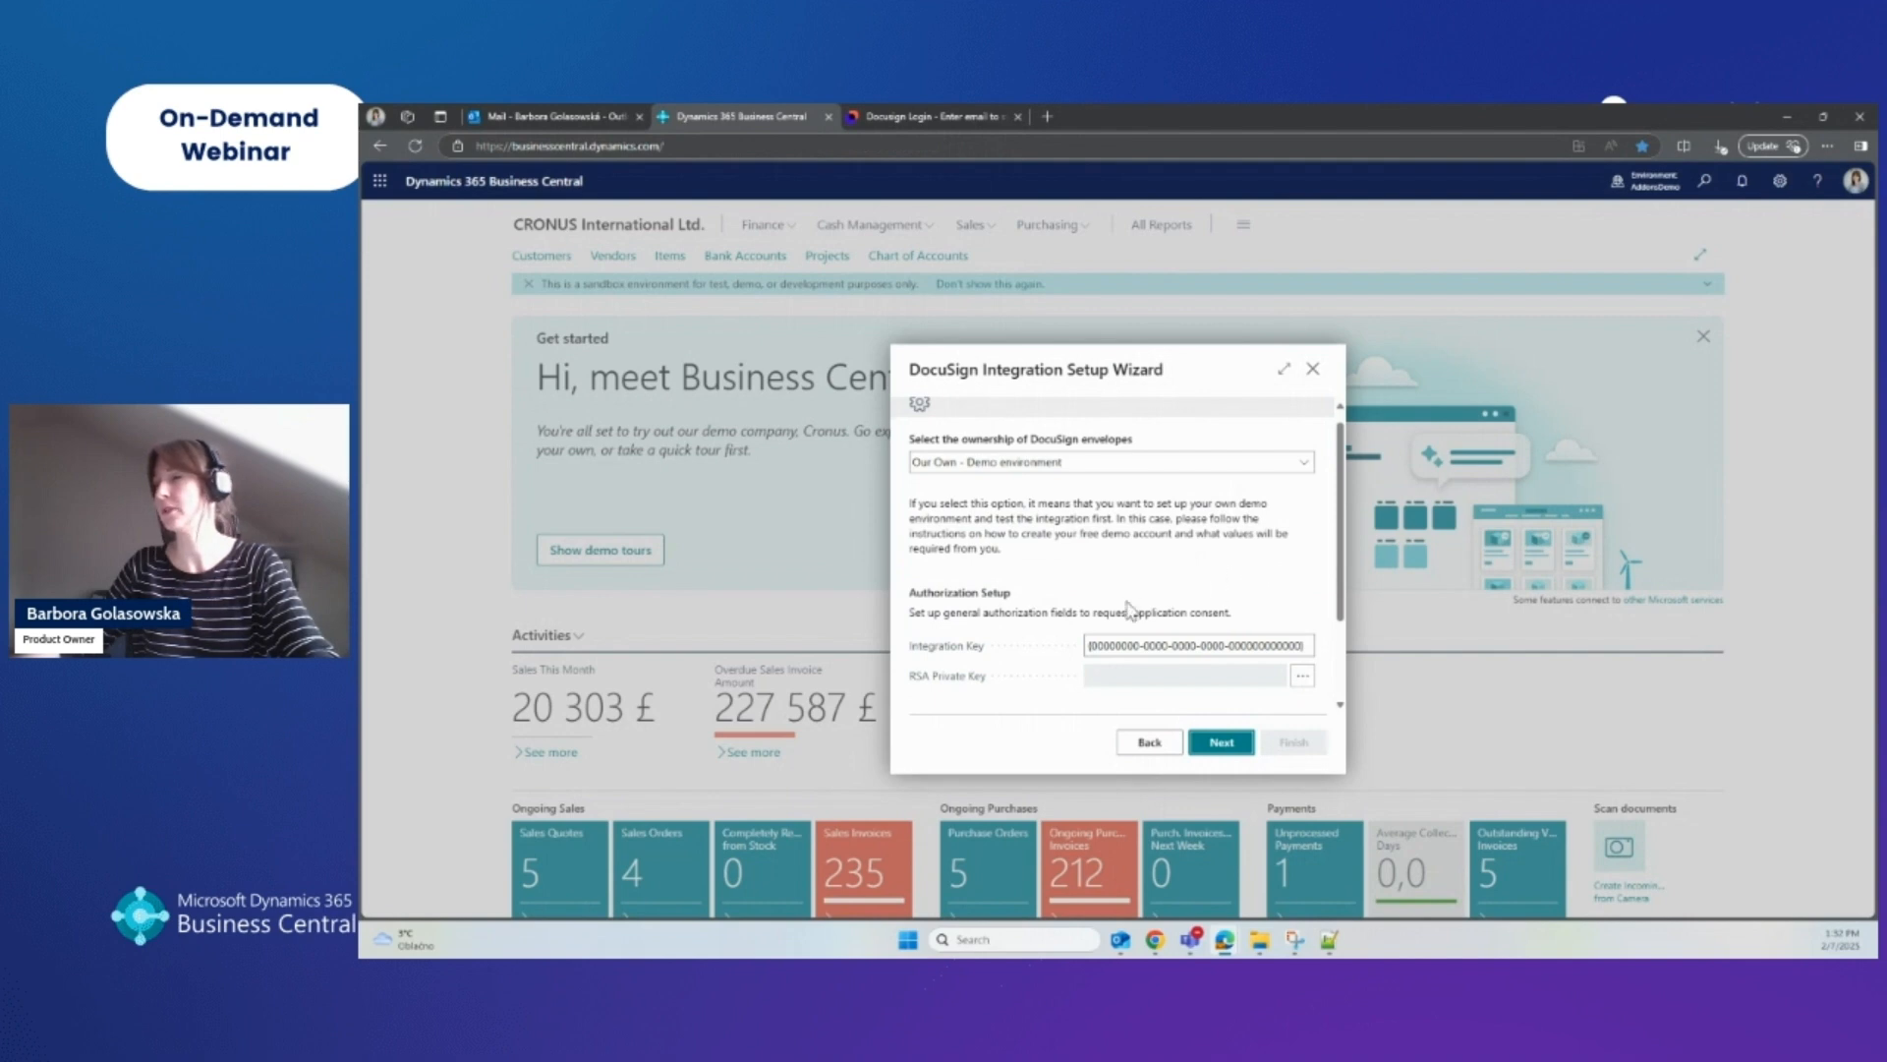
Set the ownership of DocuSign envelopes to "On Point - We want to use envelopes provided by On Point".
scroll(1124, 610, up, 1)
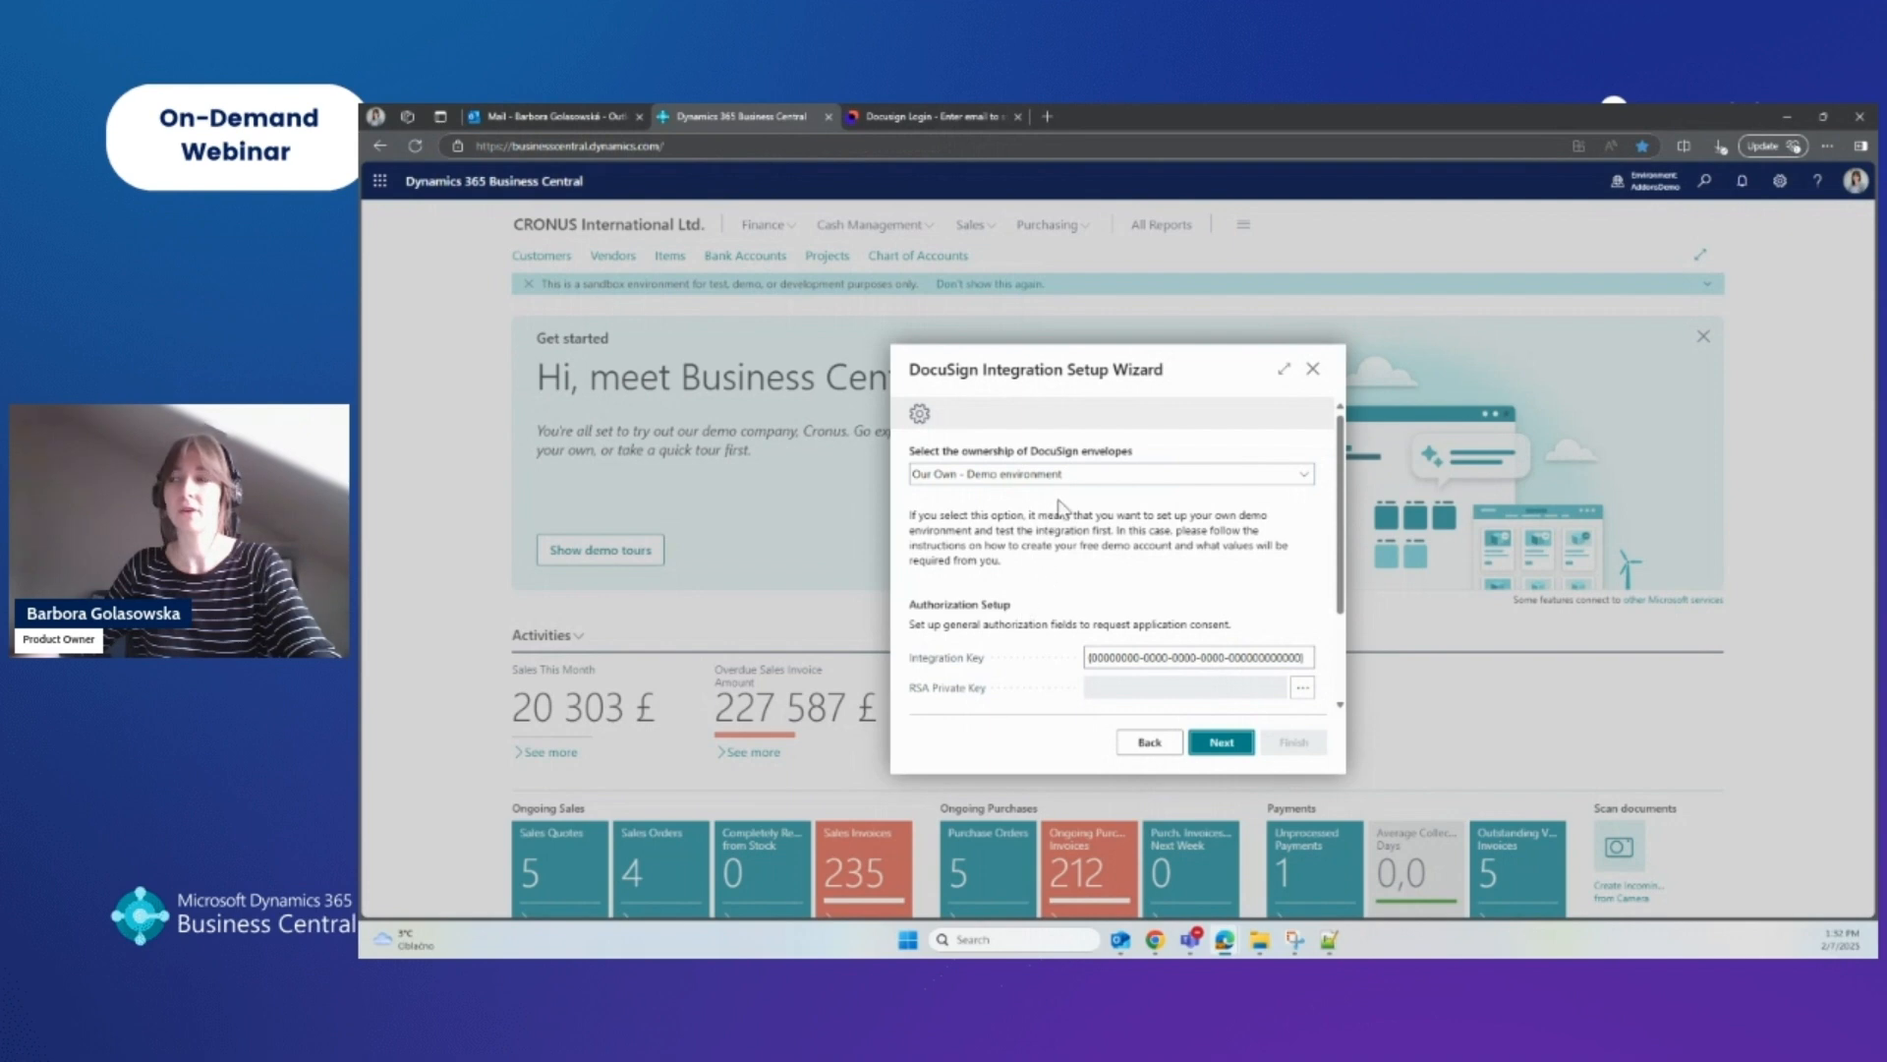
click(1093, 480)
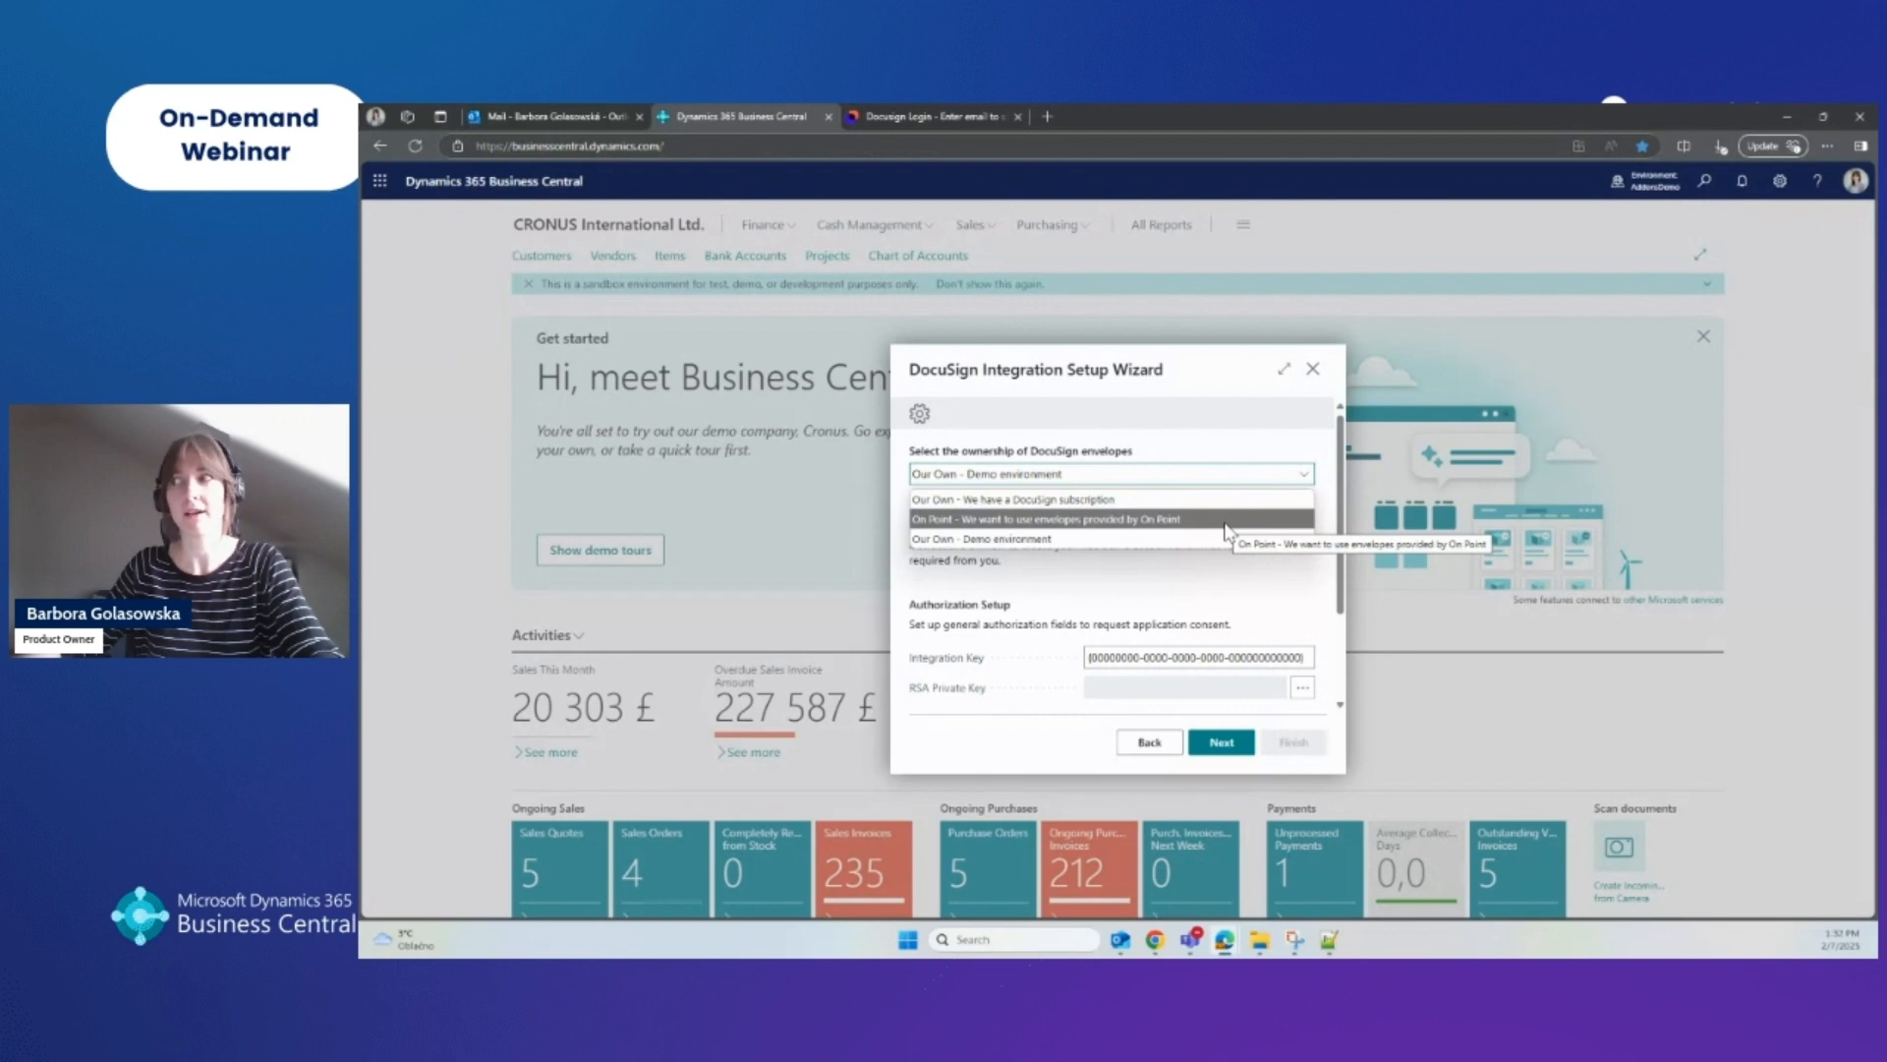
click(1129, 521)
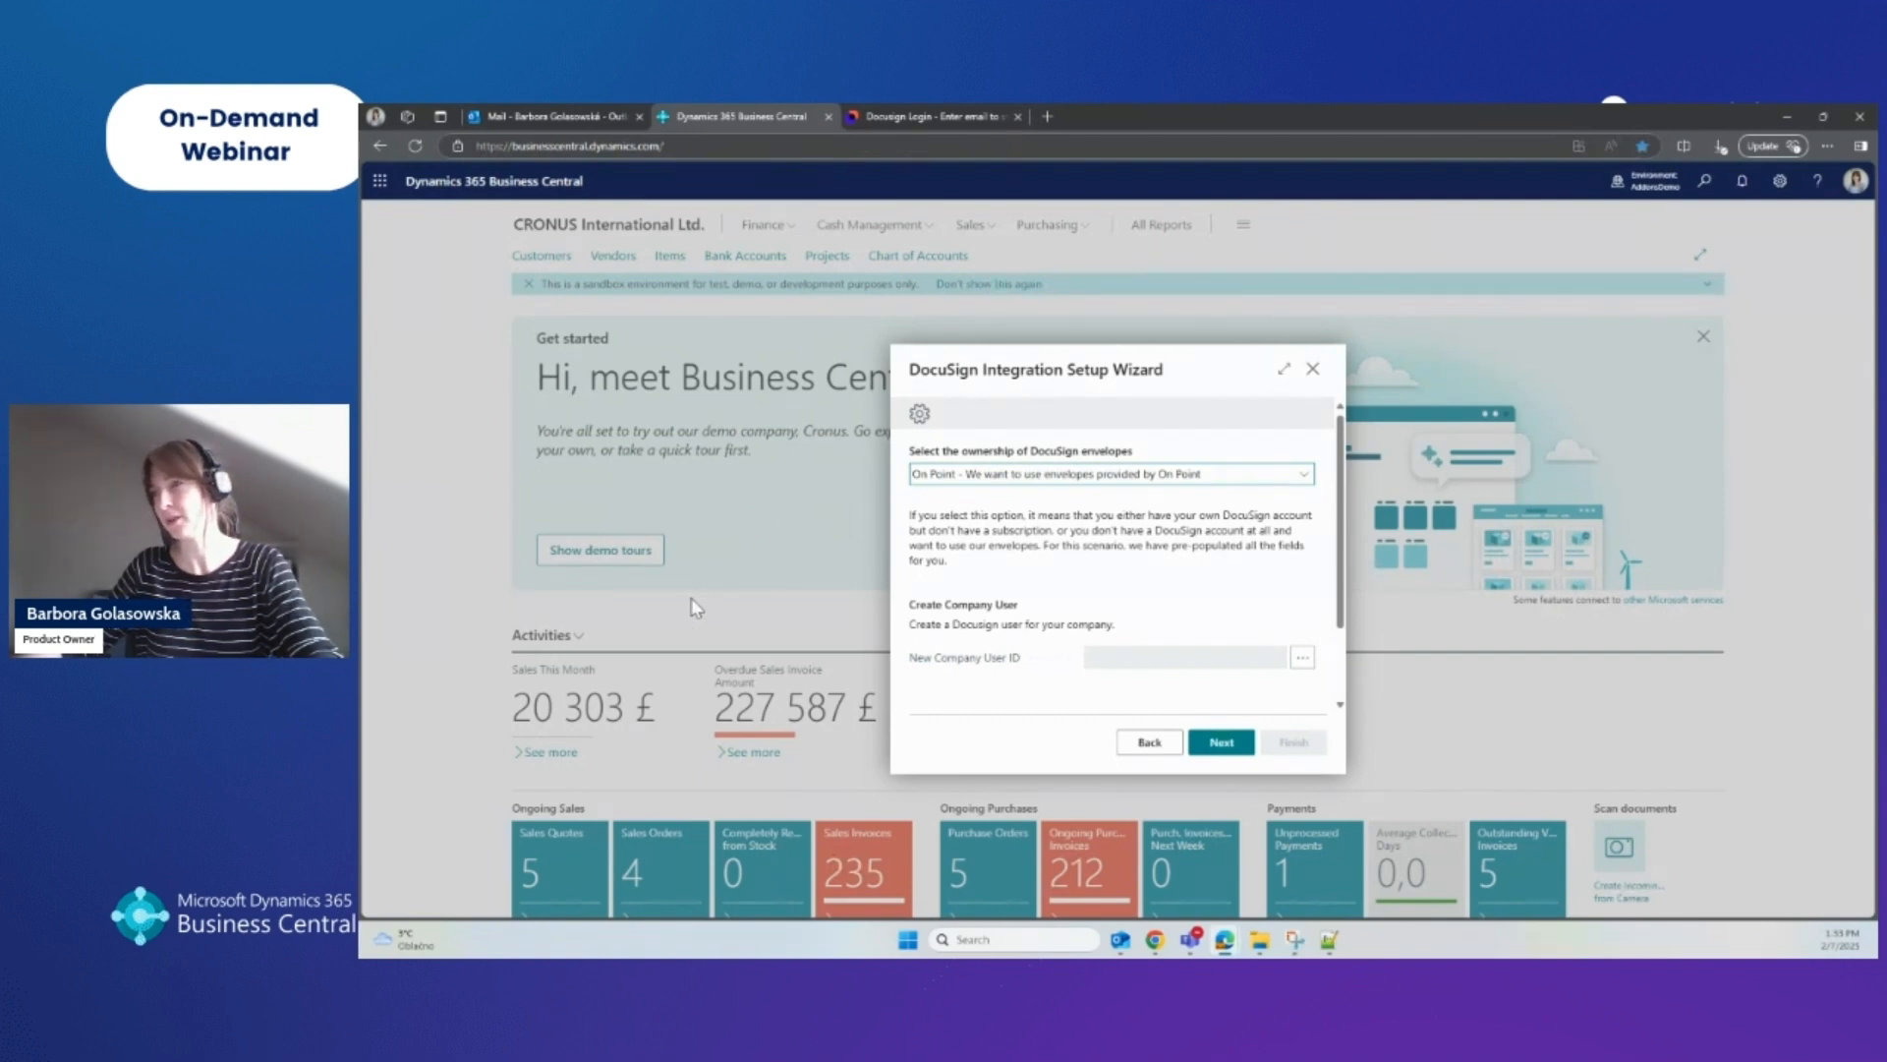
Create a new DocuSign company user named Maury's Factory with the company's sales email address.
scroll(1003, 625, down, 1)
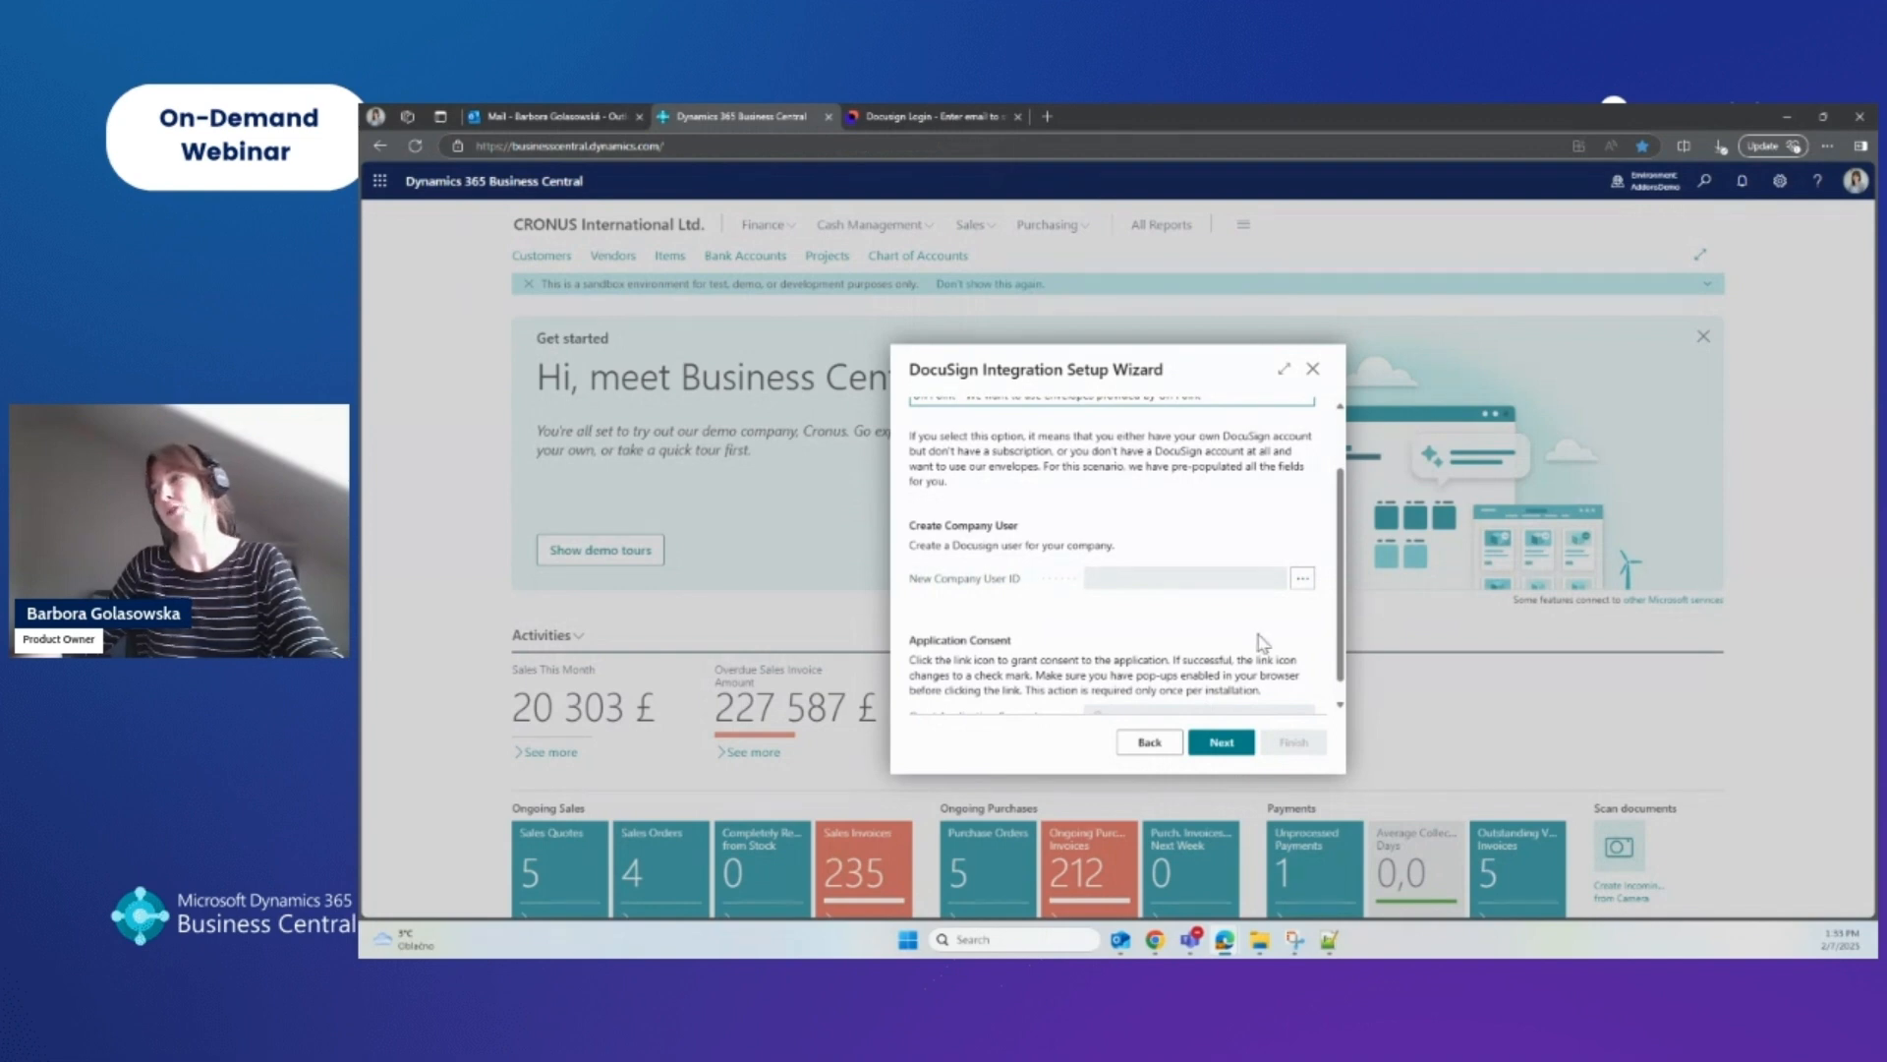
click(1303, 585)
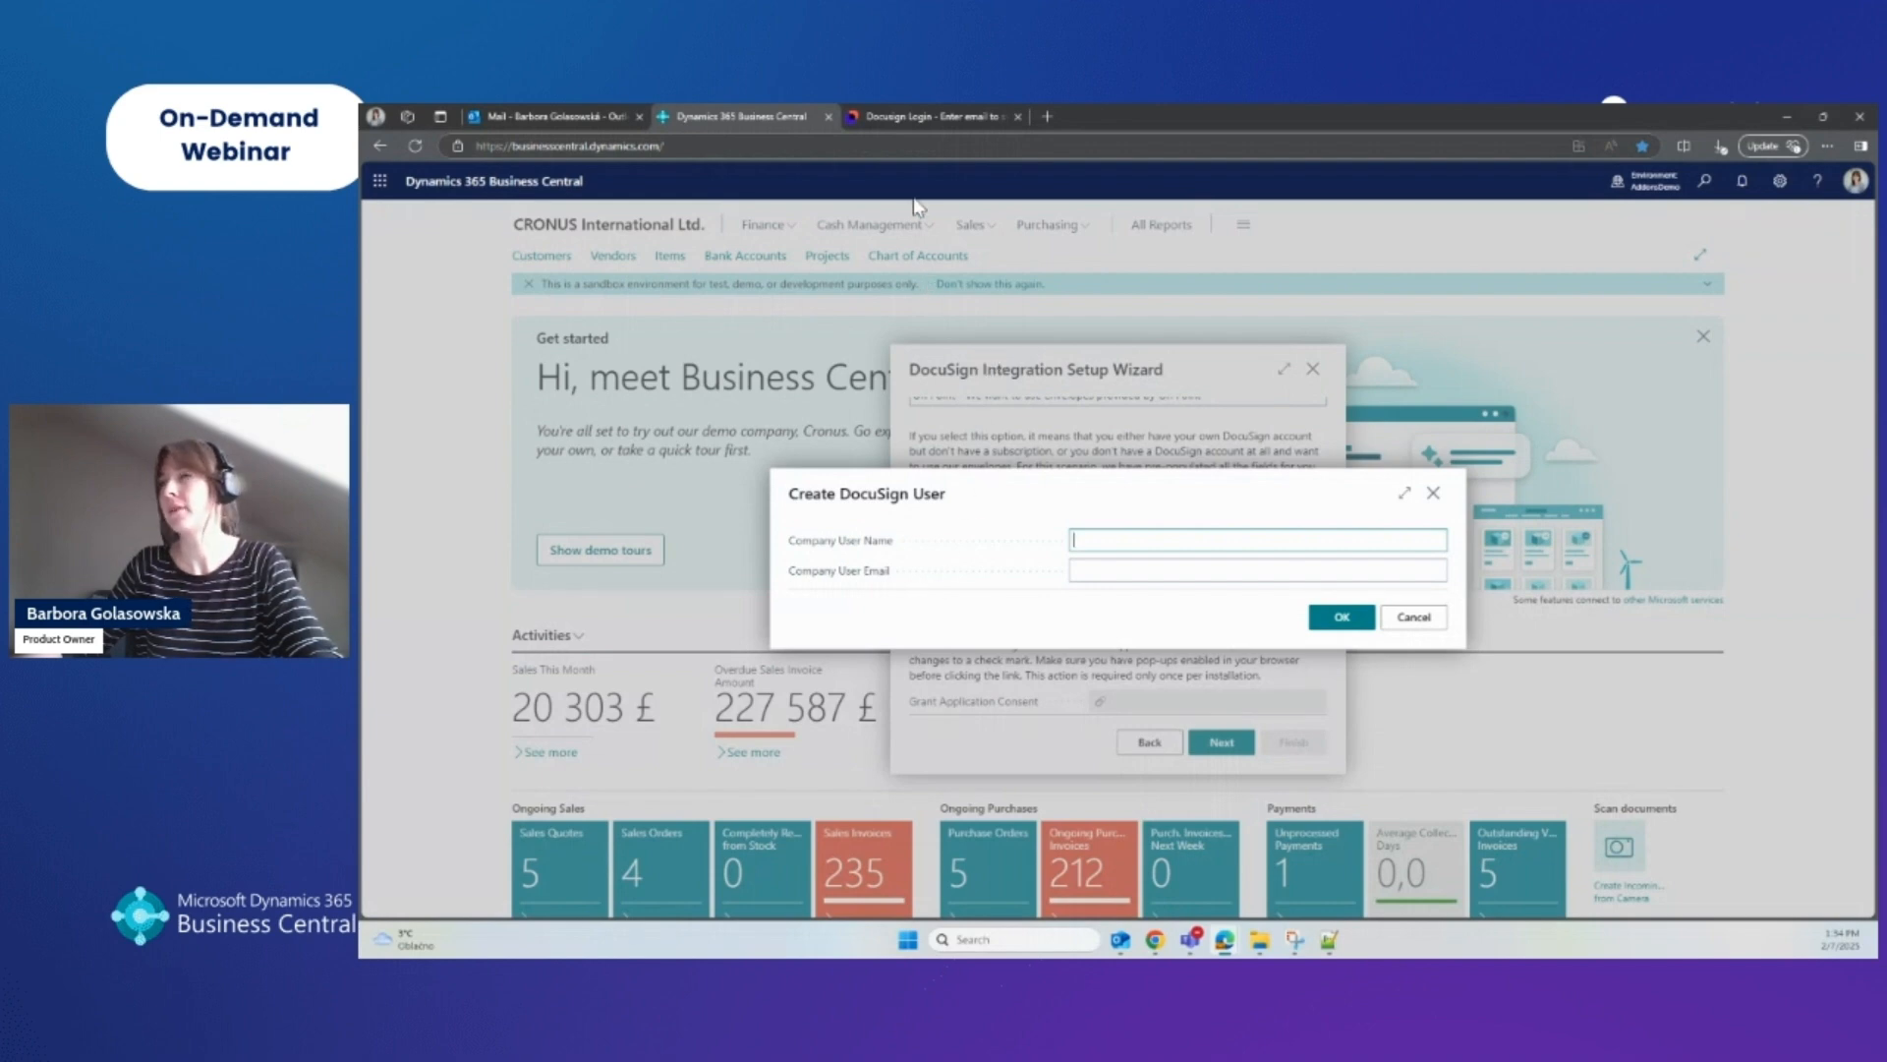
click(980, 116)
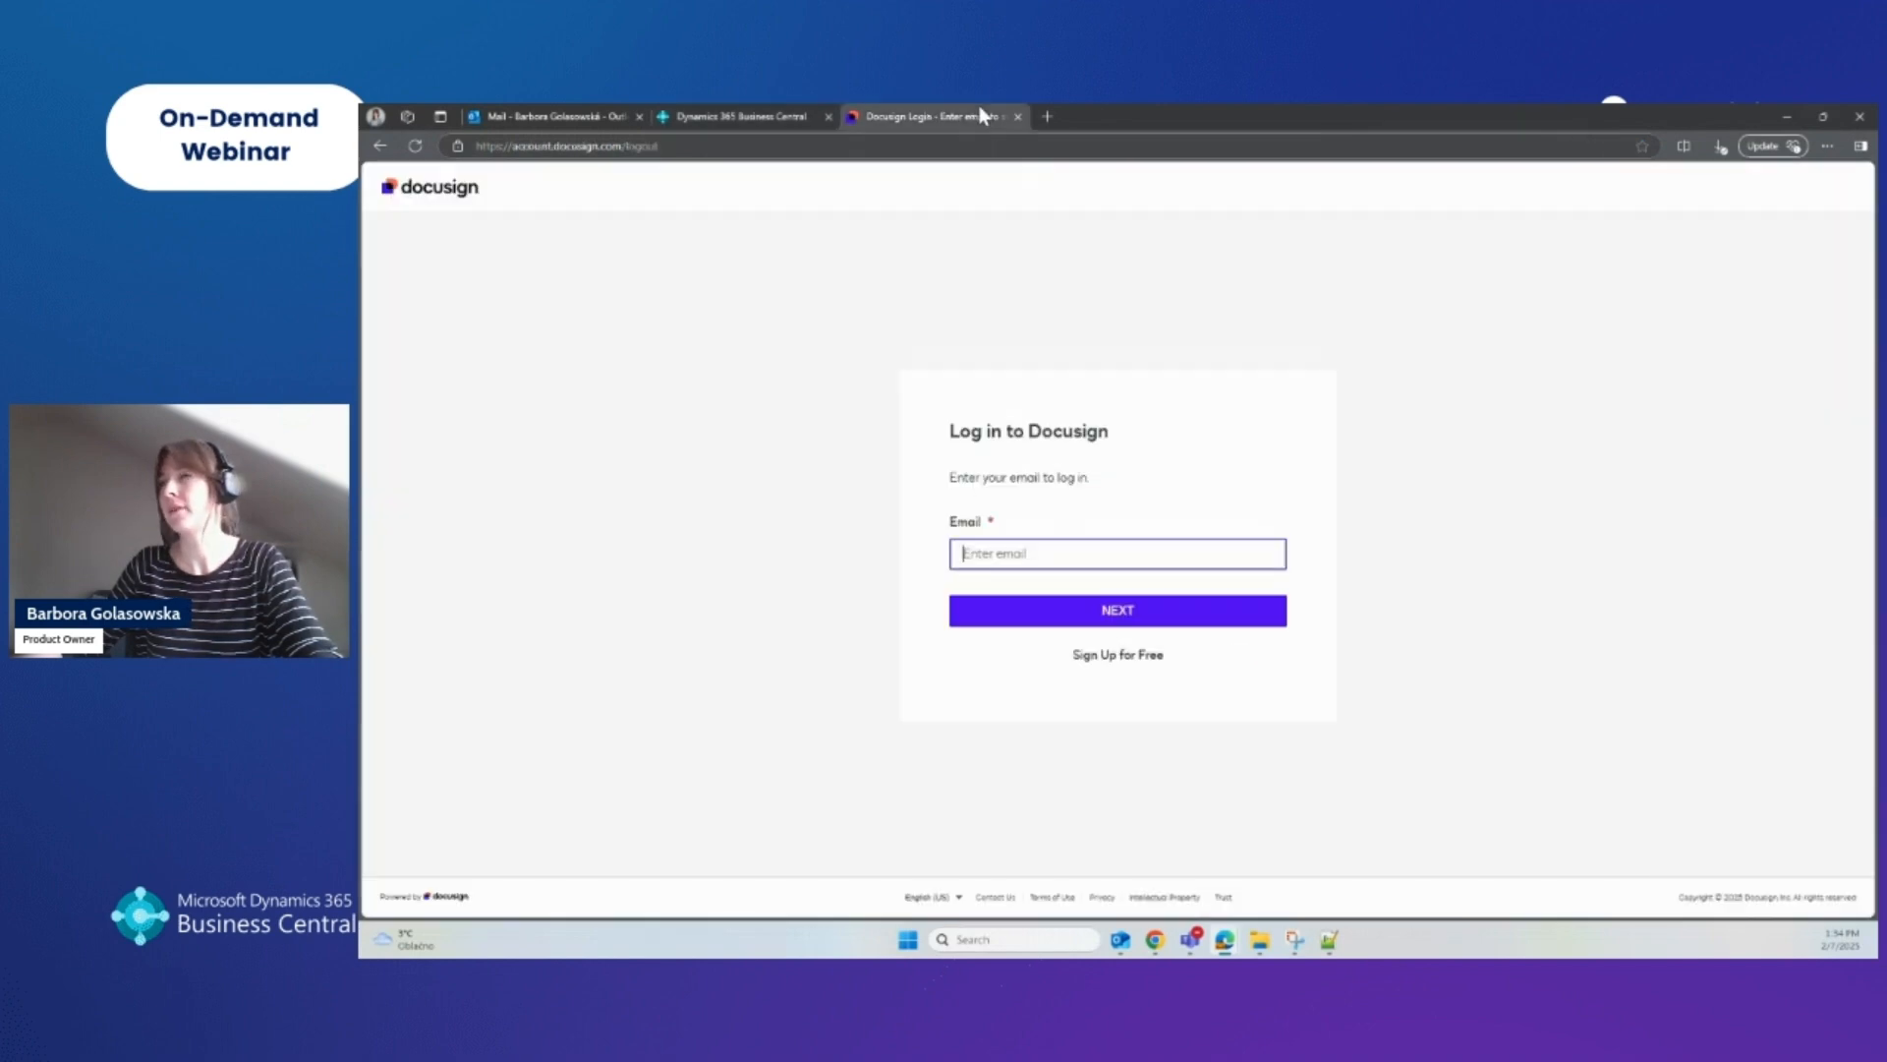
click(558, 115)
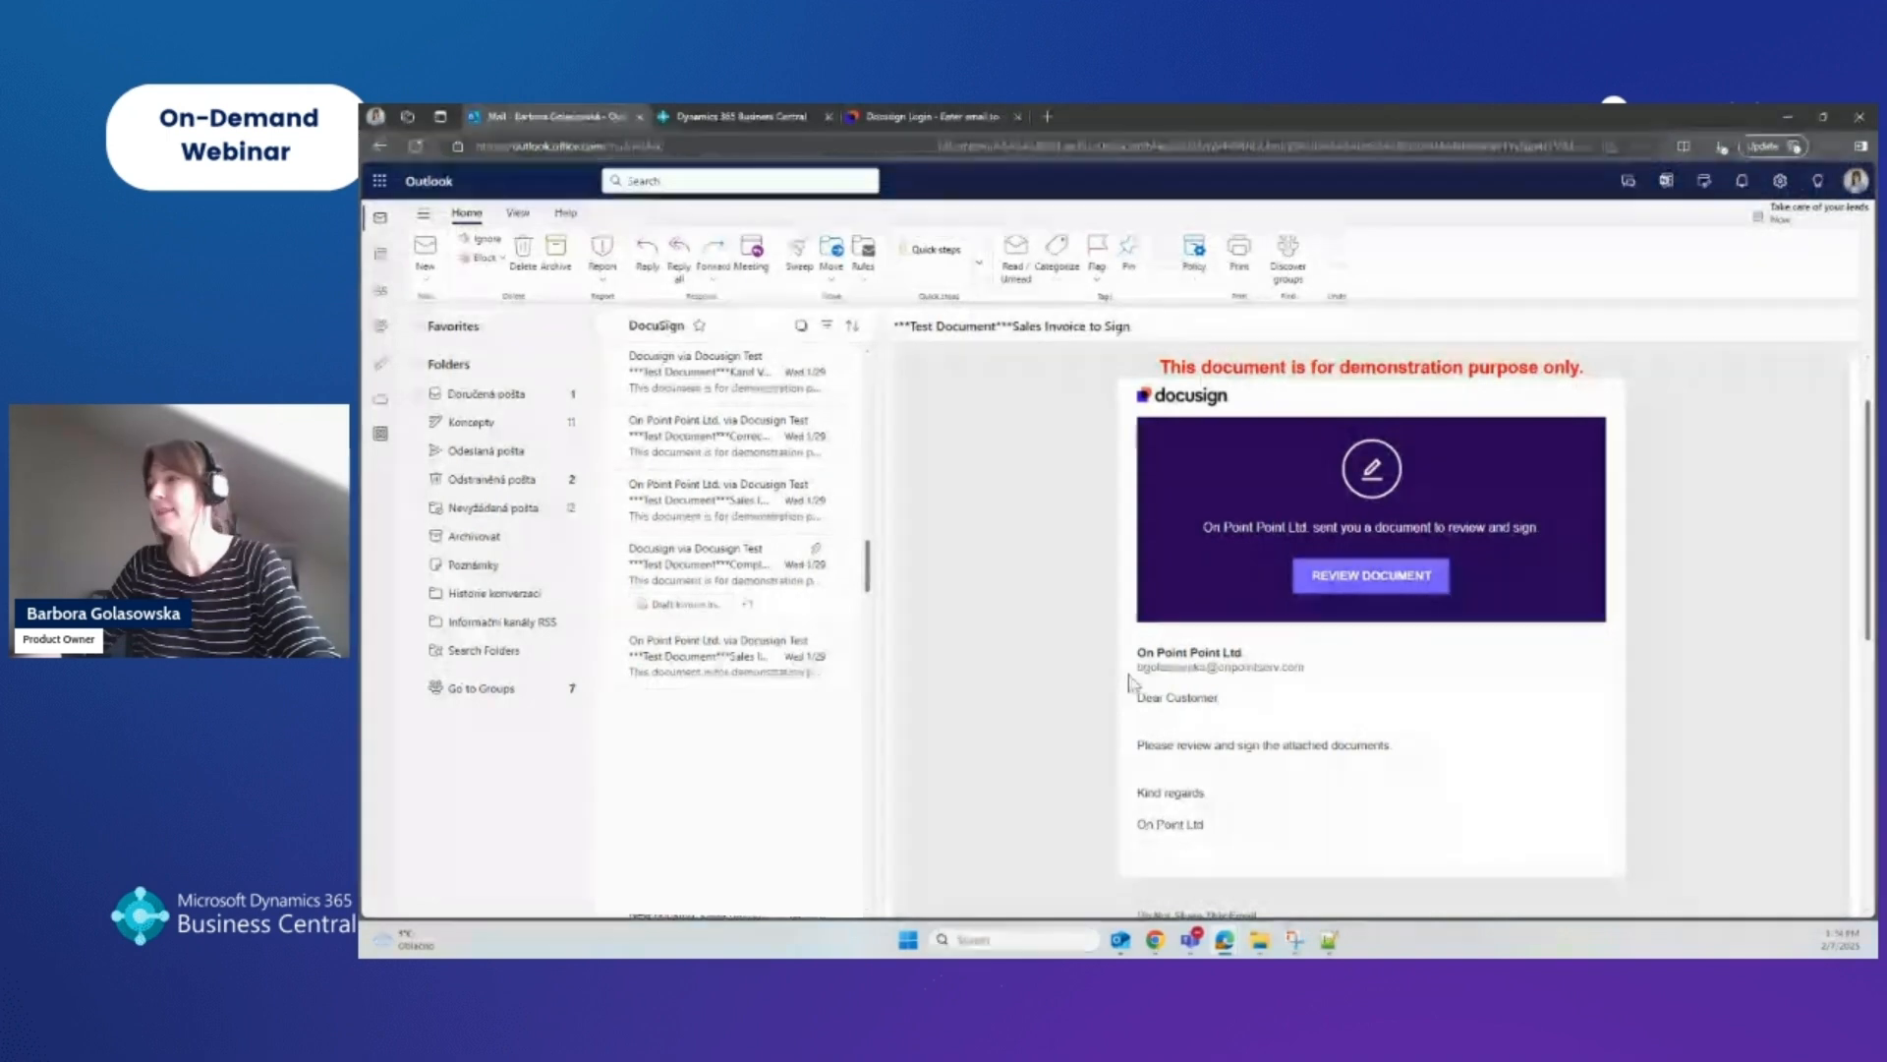
click(731, 117)
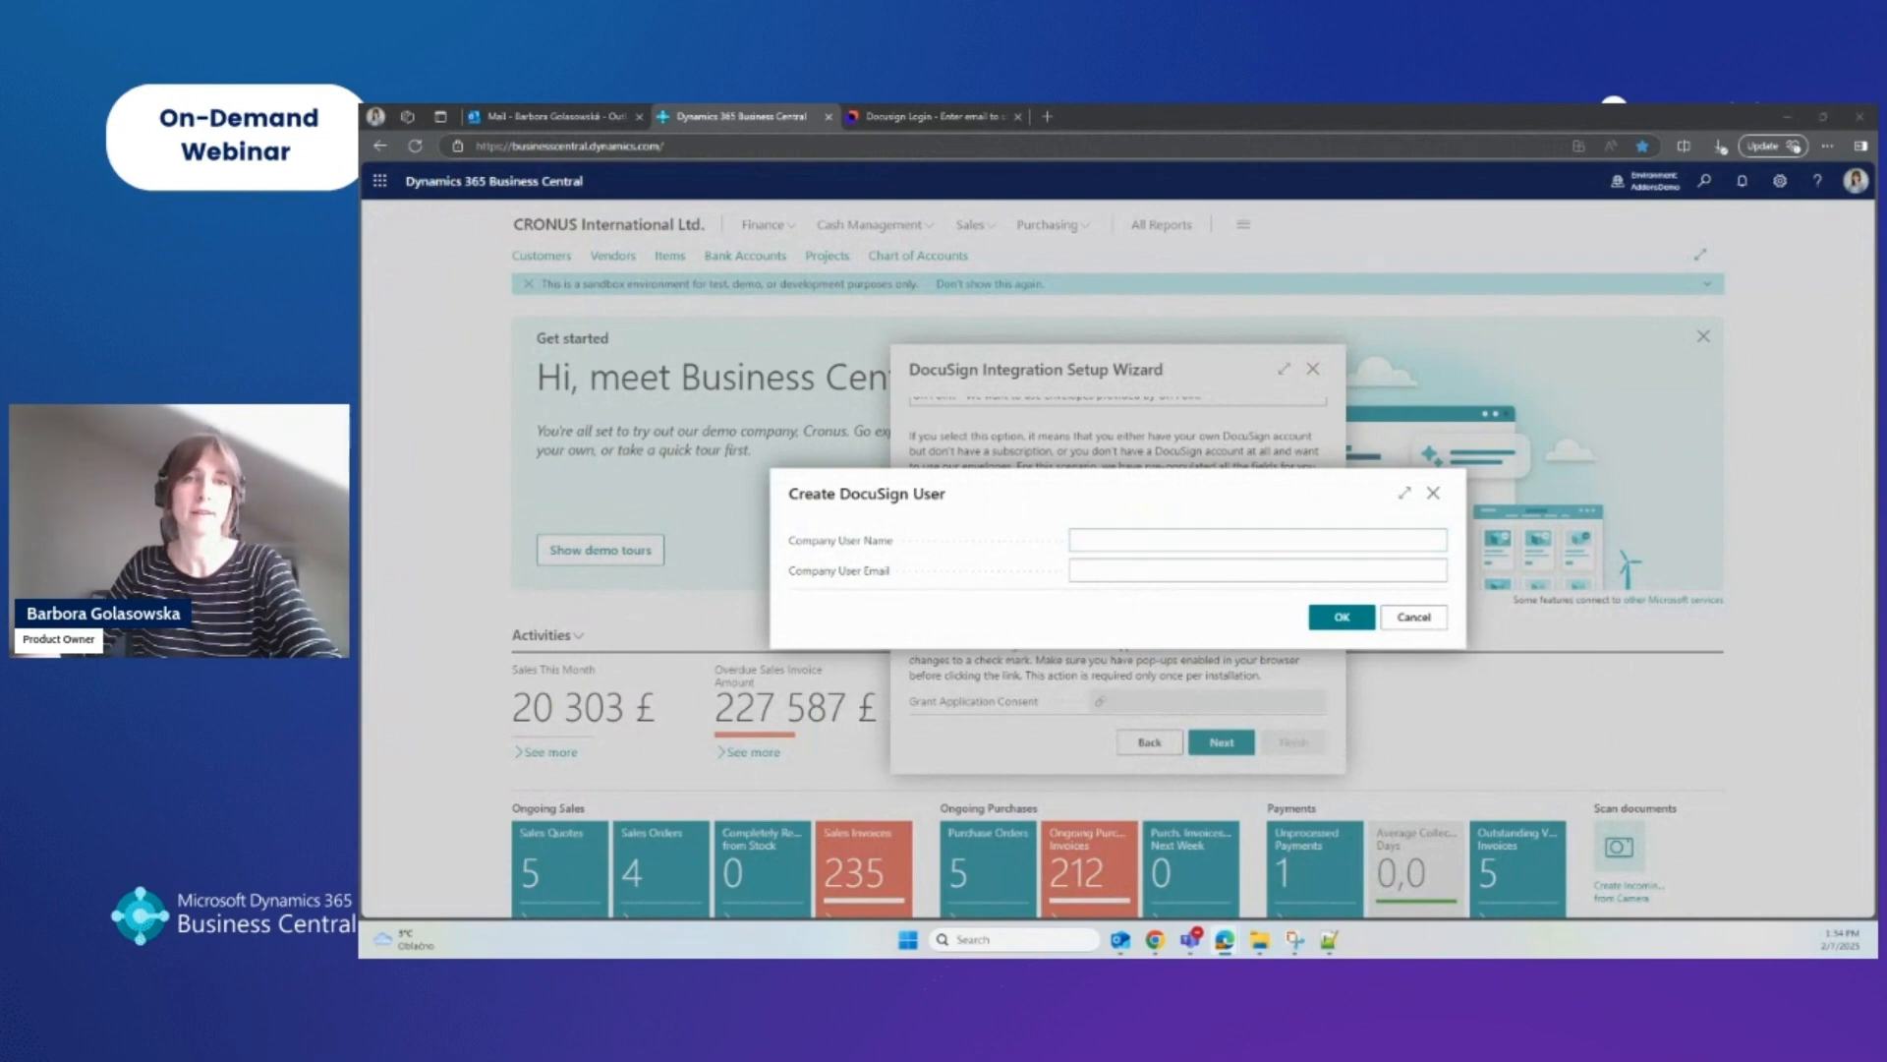
click(1092, 539)
text(Maury's Factory)
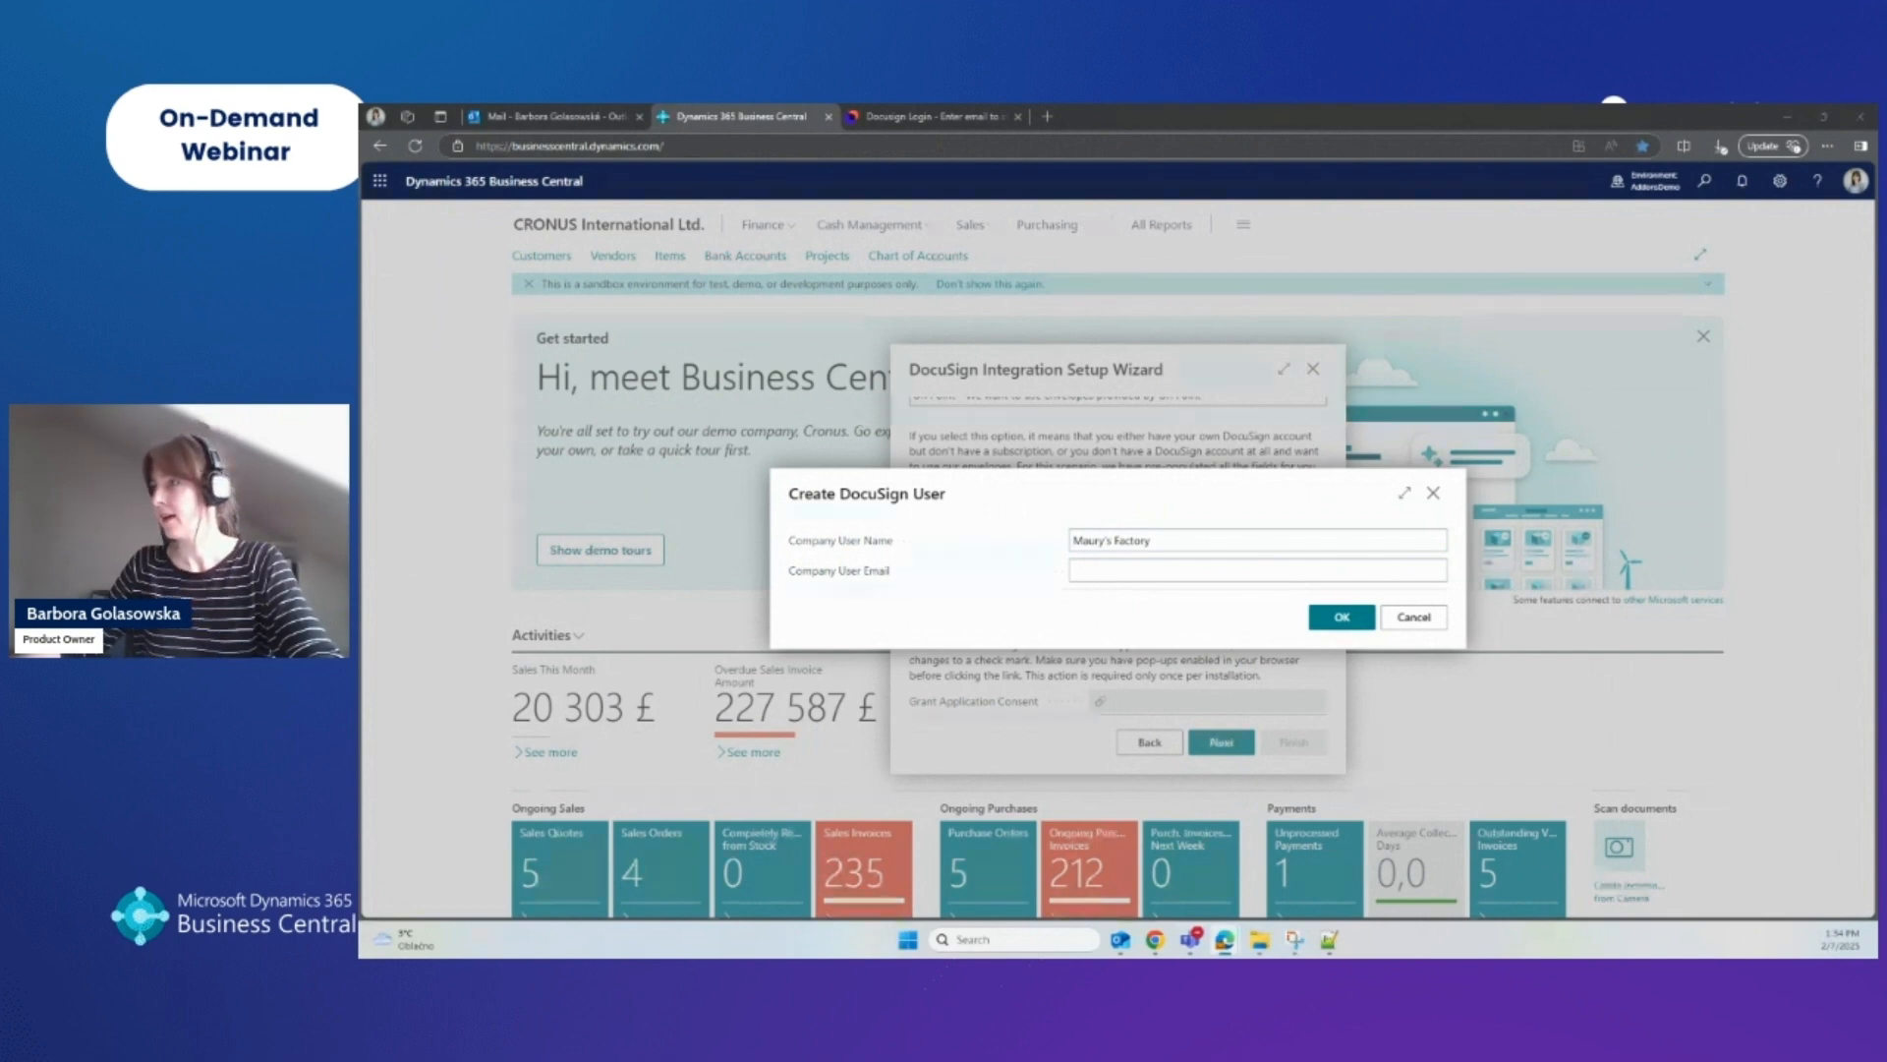
key(Tab)
key(ctrl+v)
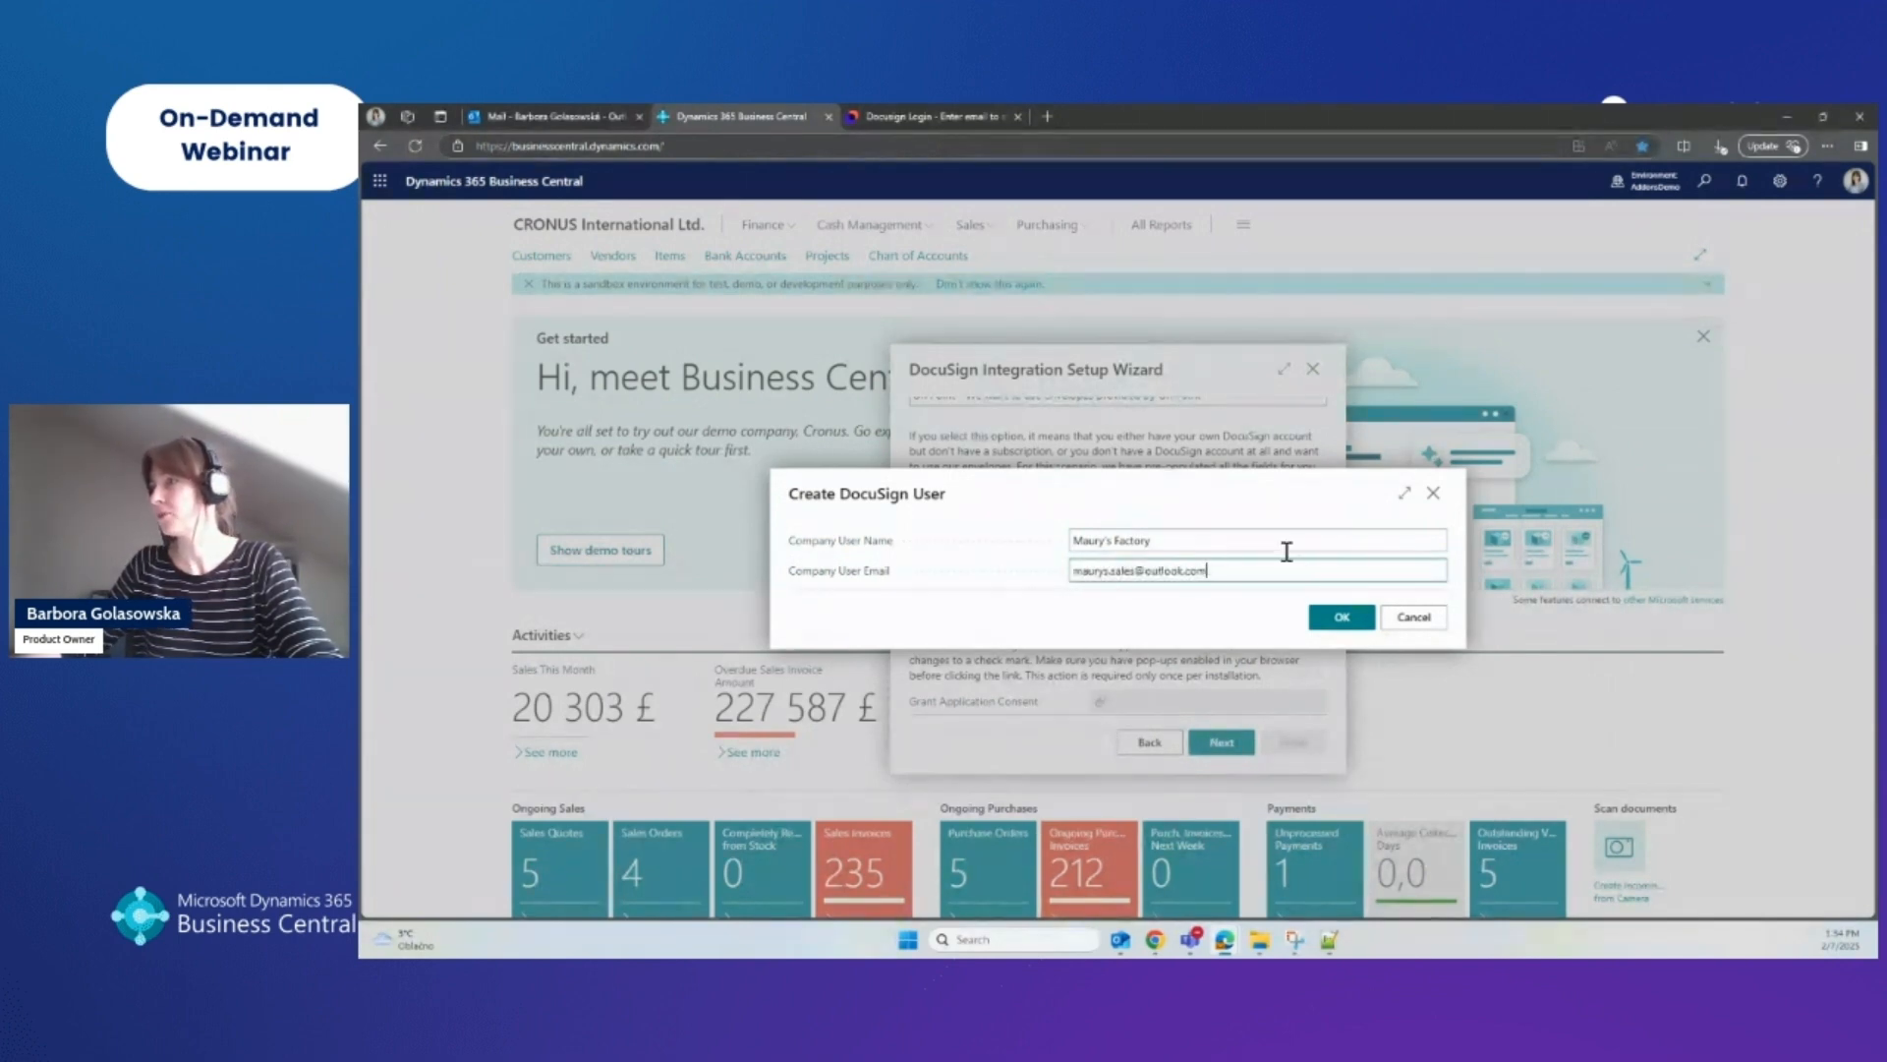
click(1334, 621)
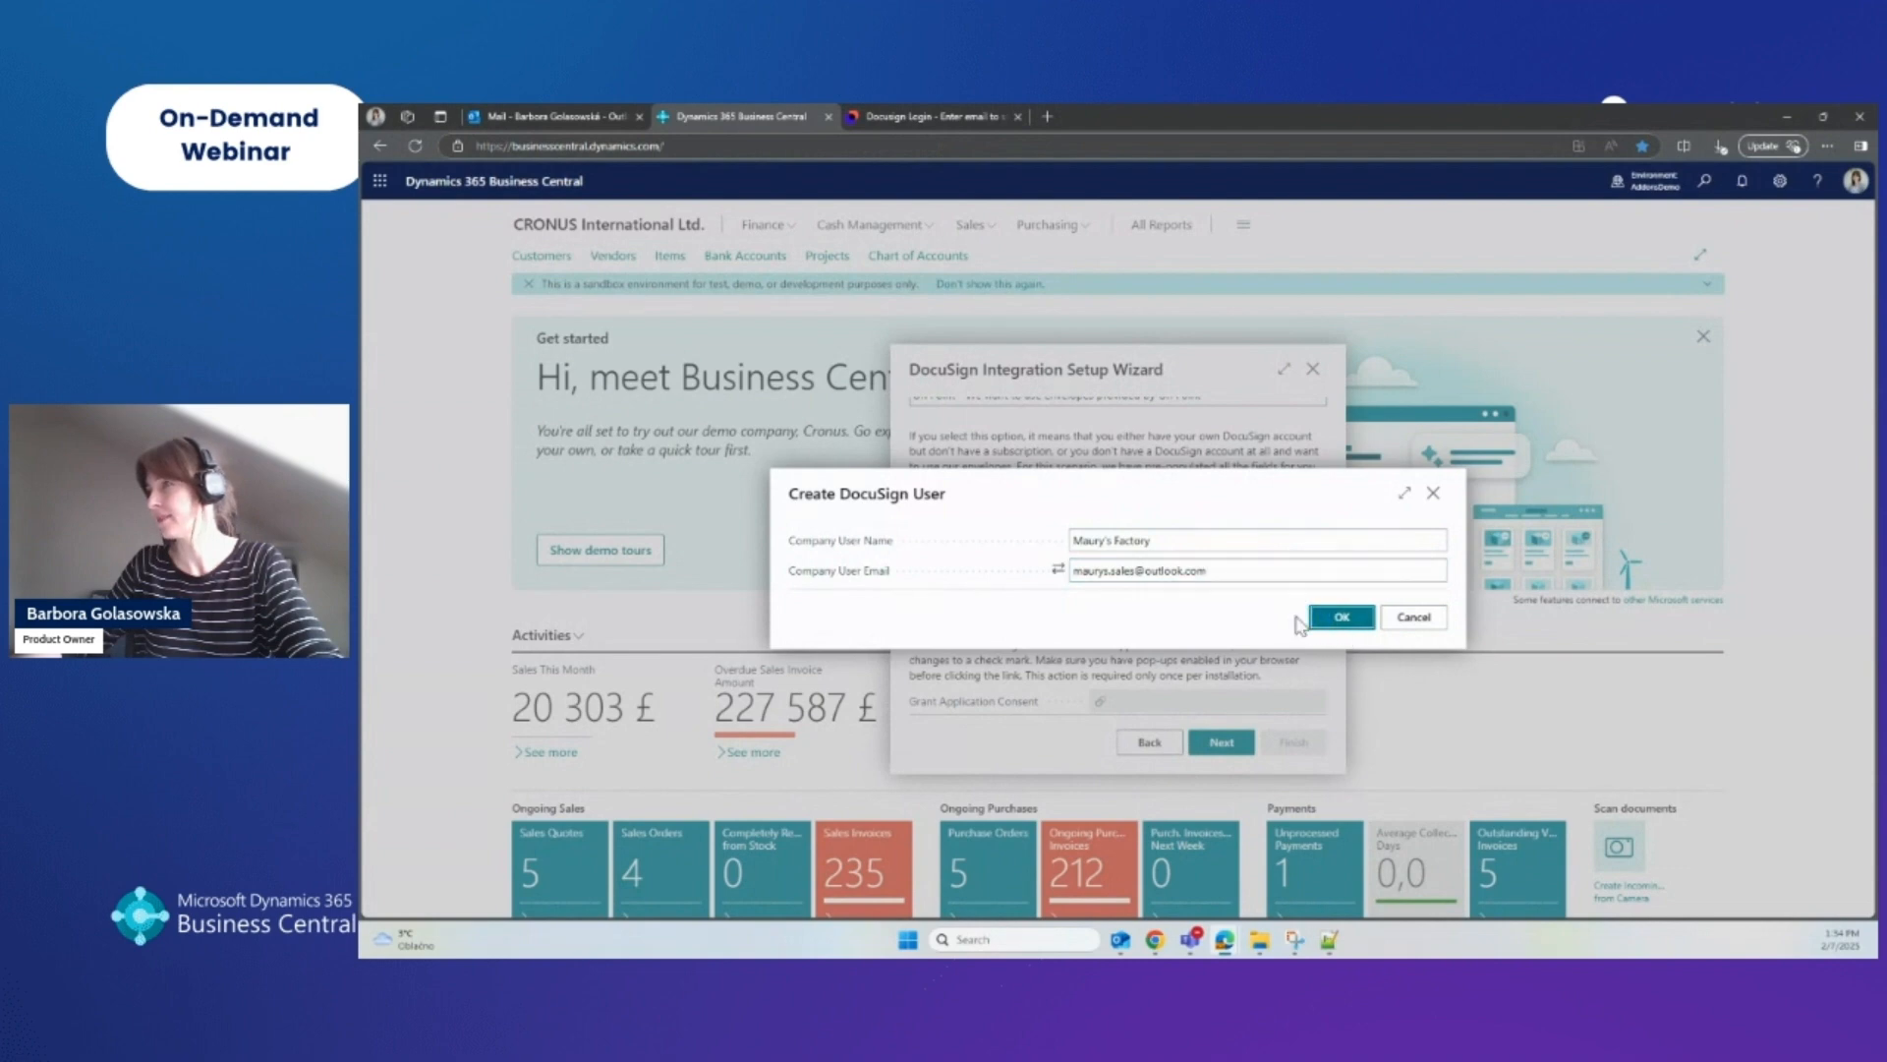
click(1342, 617)
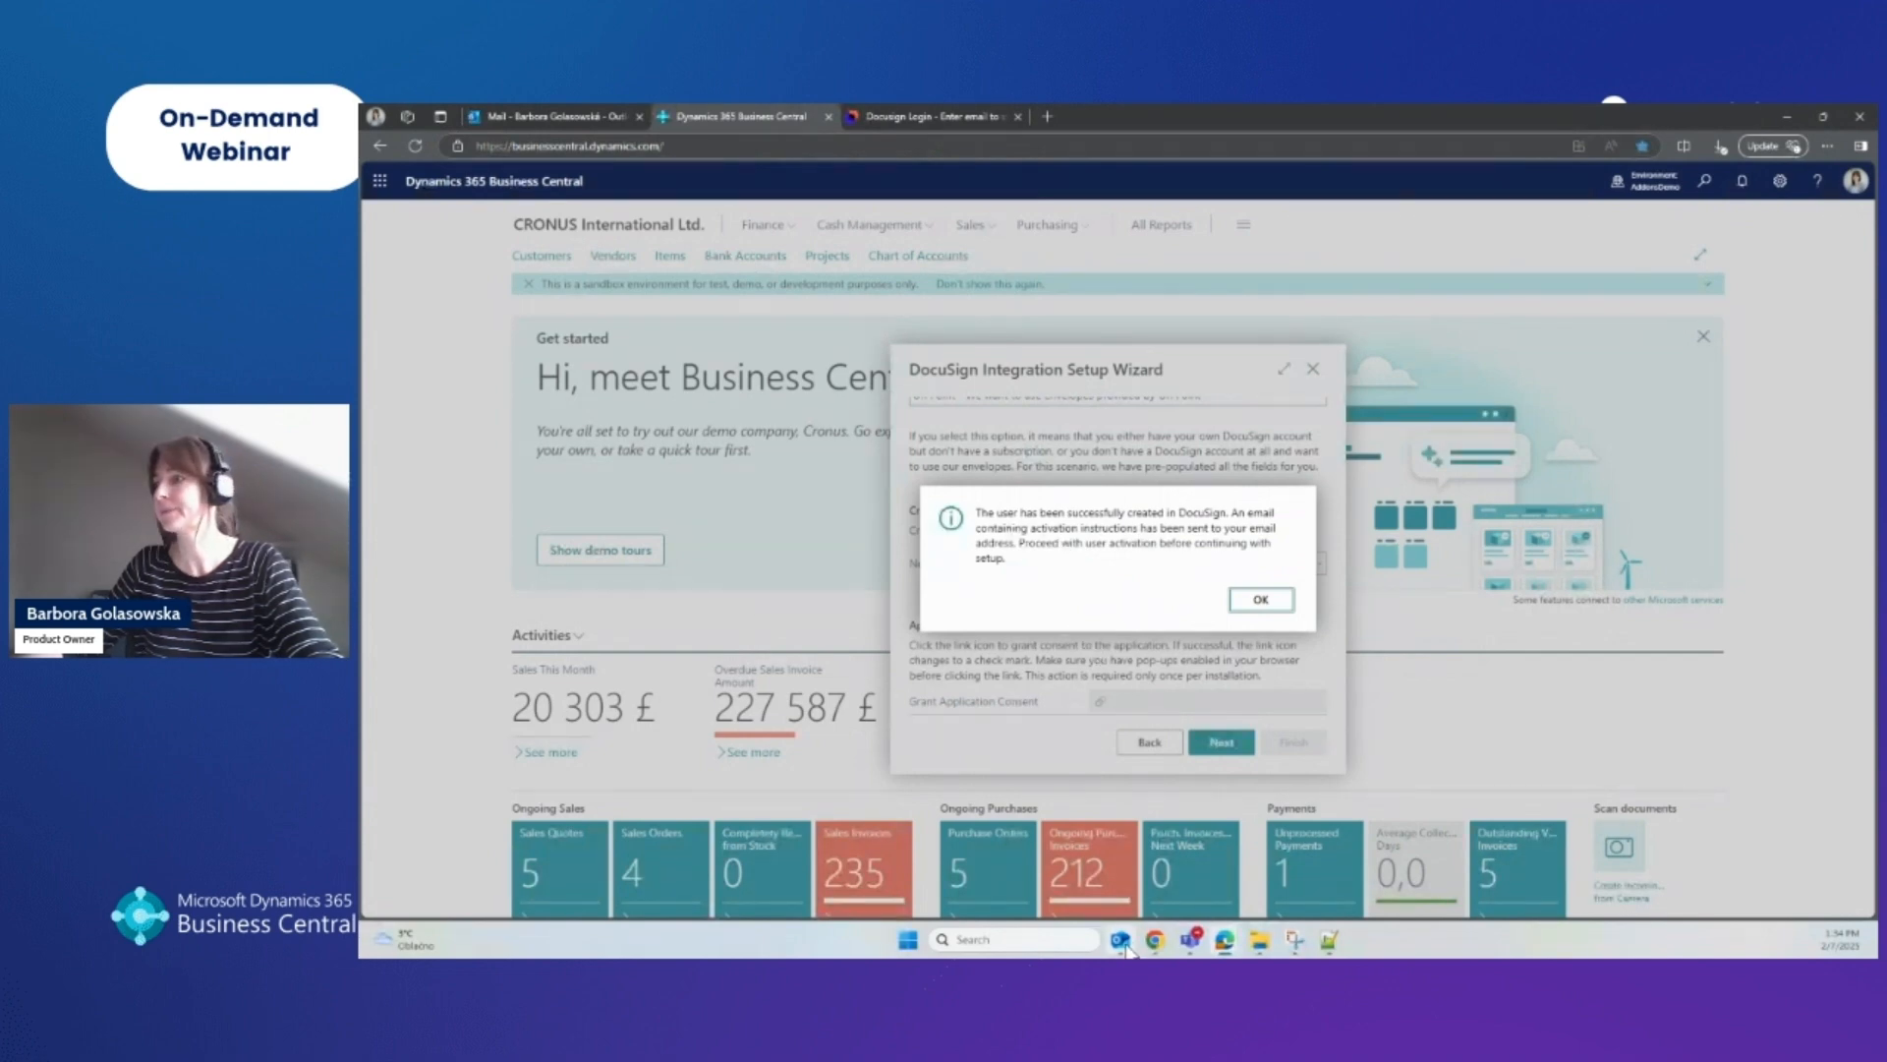
Switch to the company user's Outlook mailbox, activate the account from Docusign's Account Activation email and submit the Docusign login.
mouse_move(1126, 944)
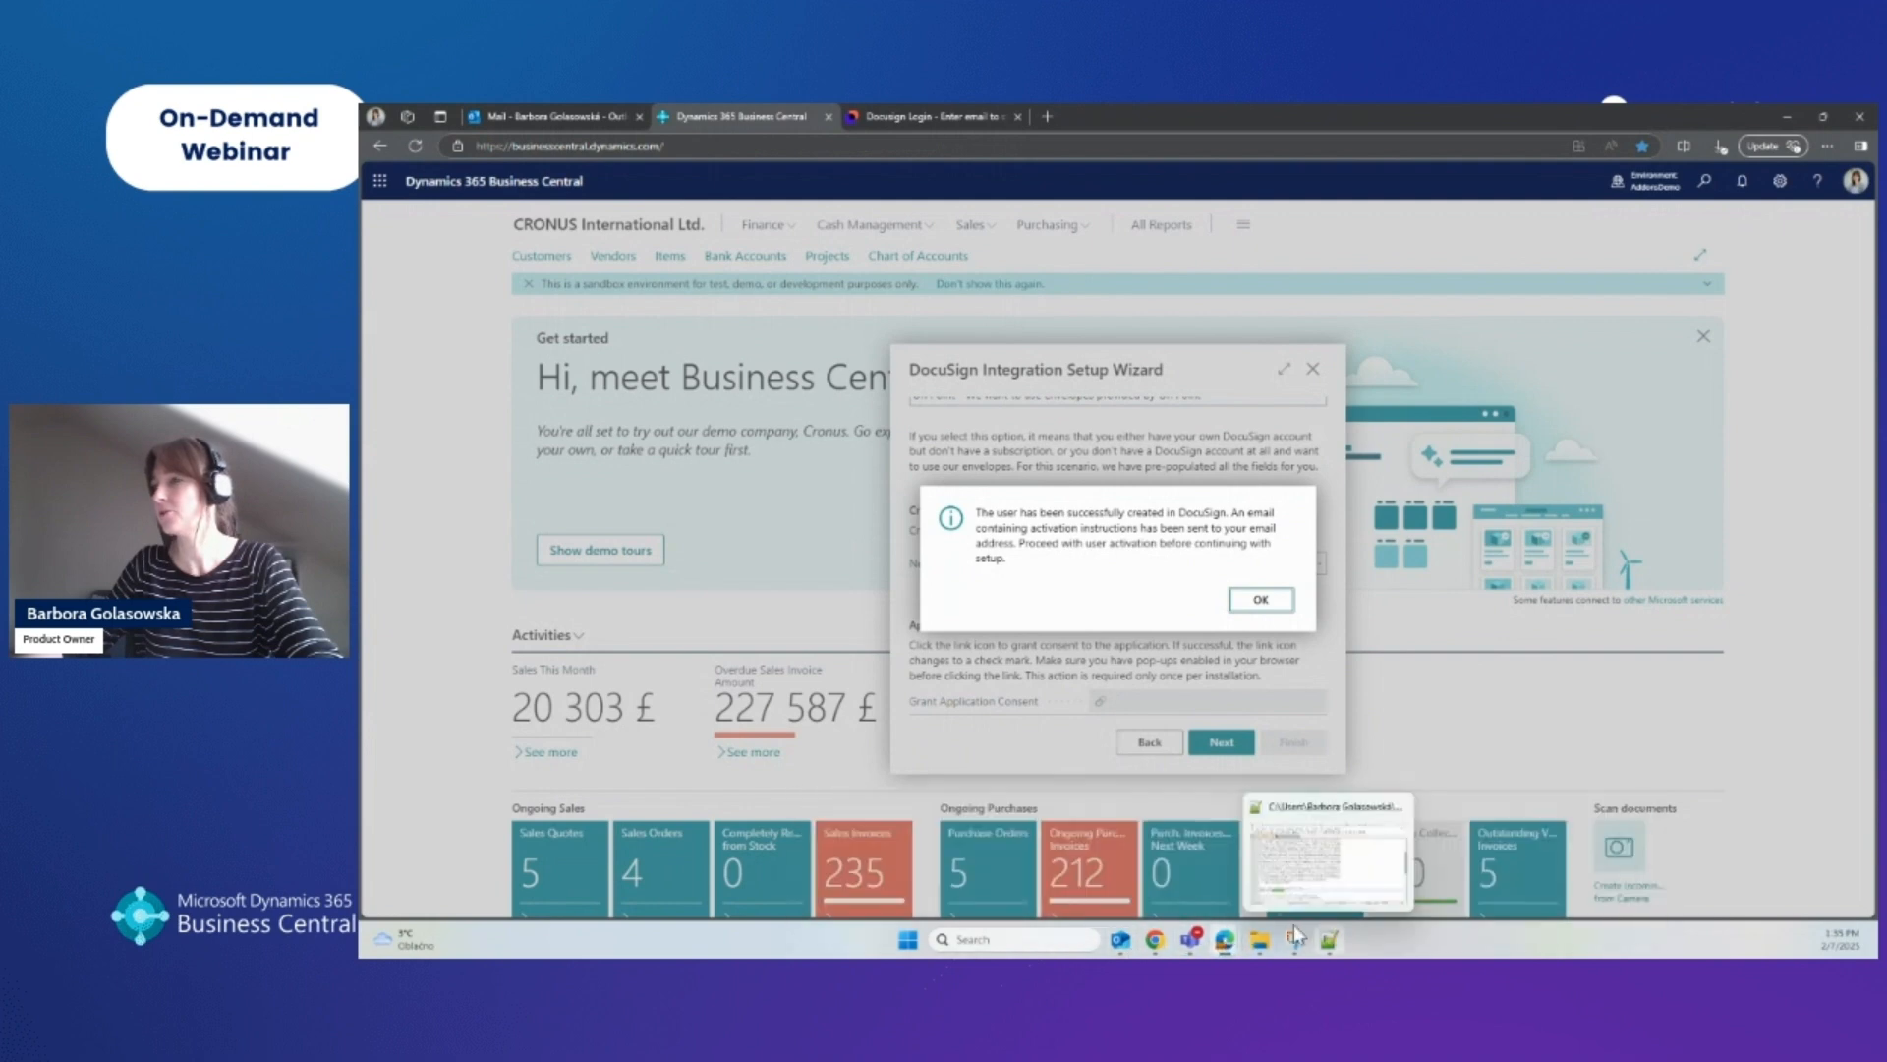
mouse_move(1211, 950)
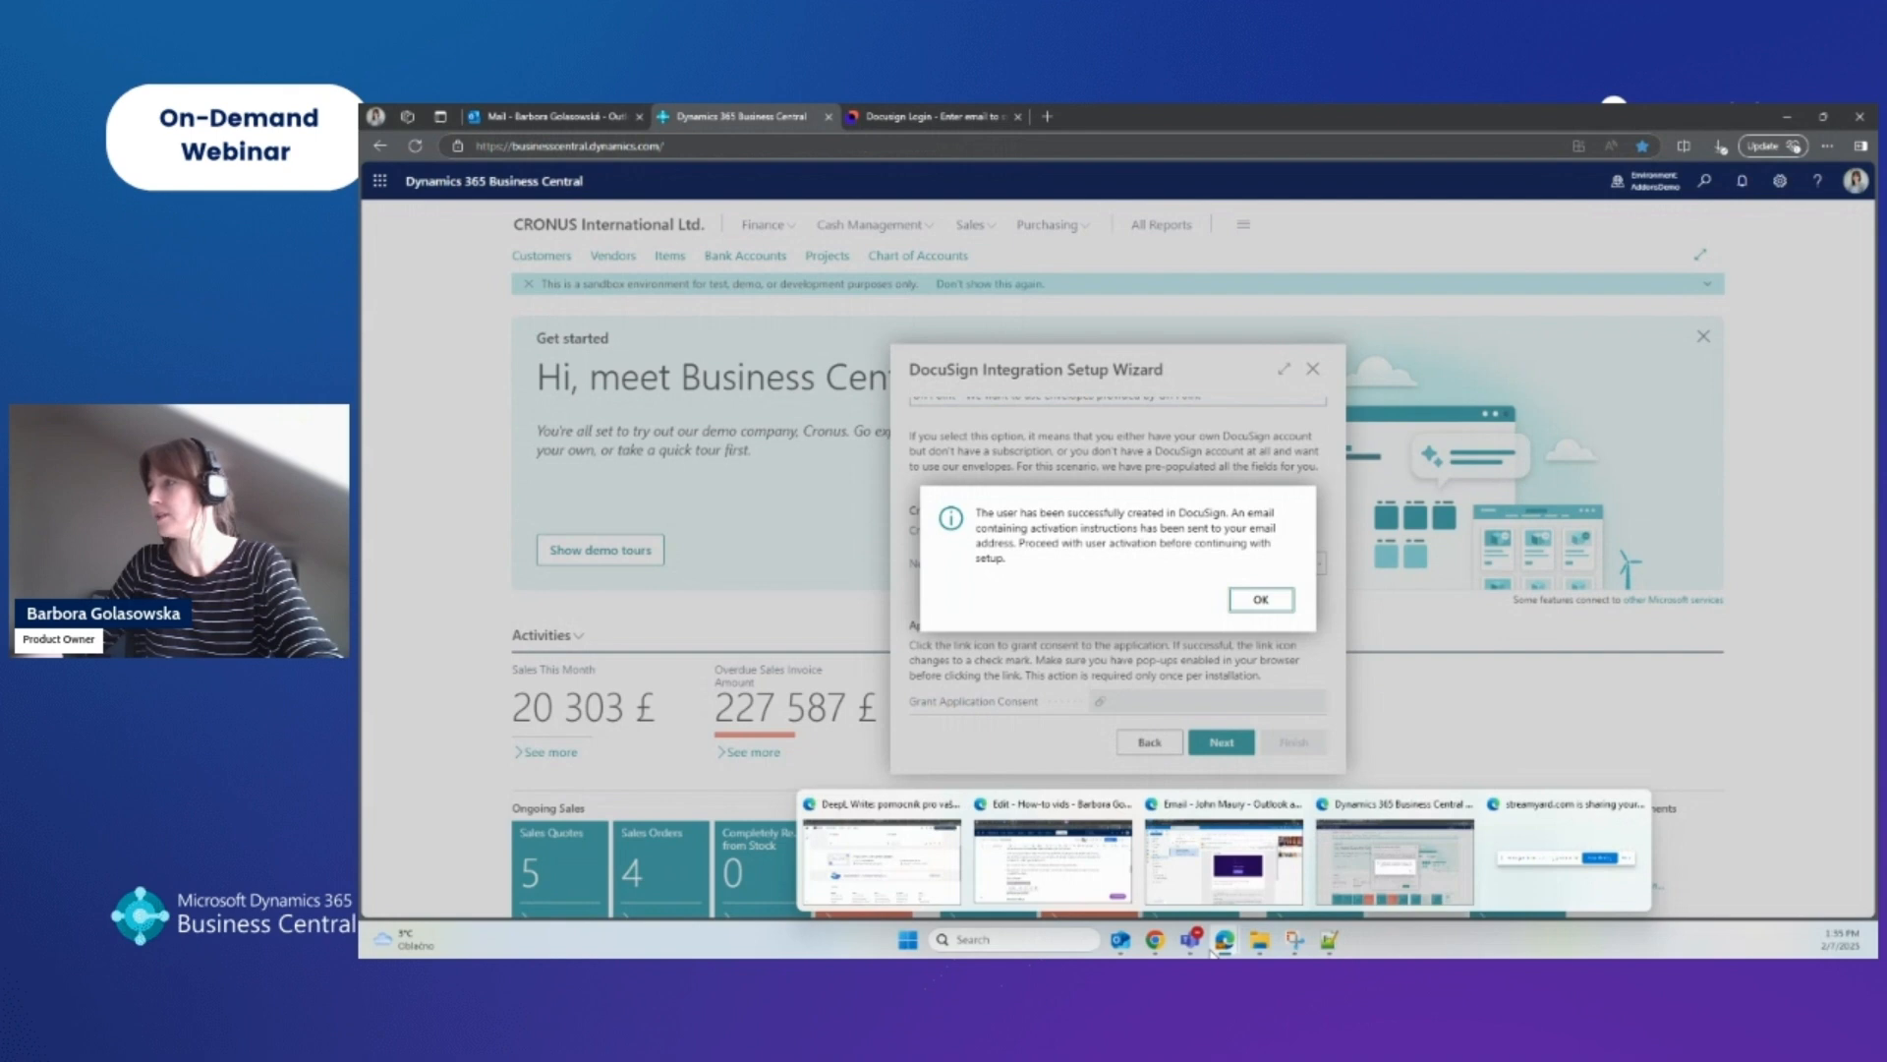
click(1179, 875)
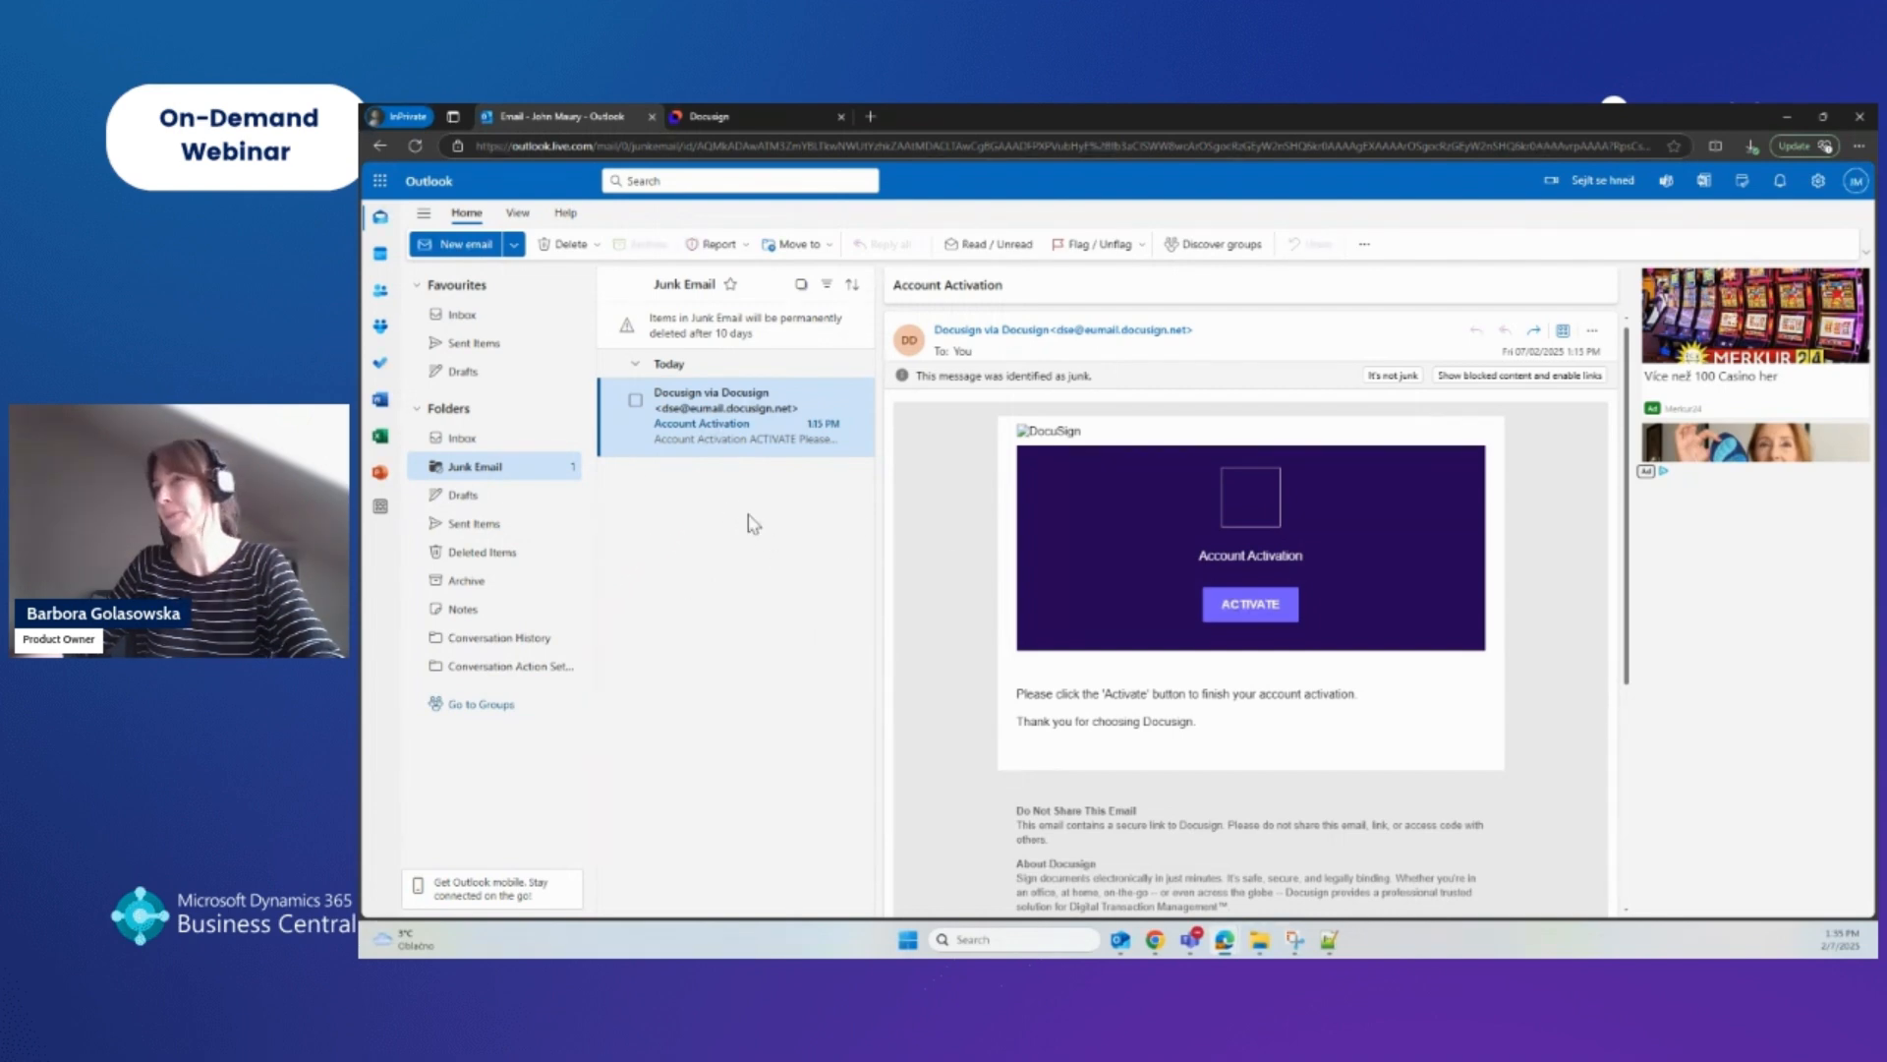
click(635, 400)
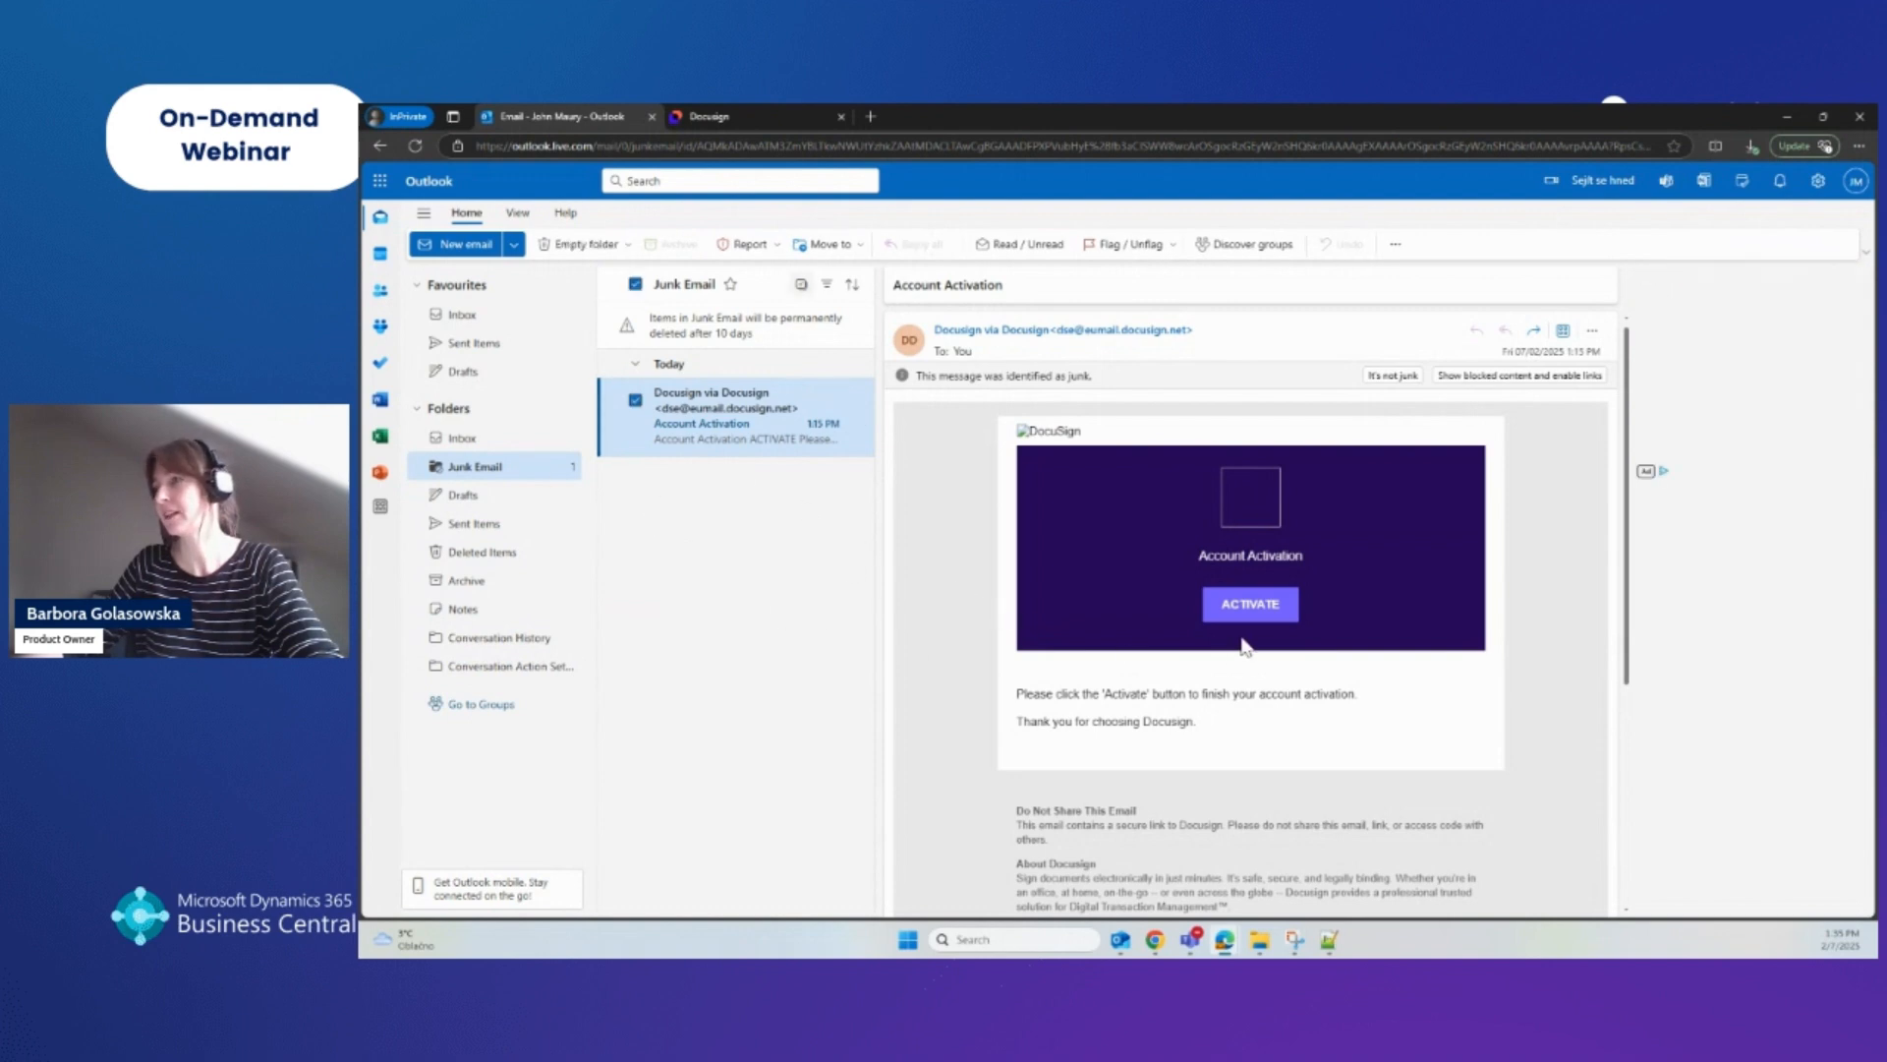
mouse_move(1236, 621)
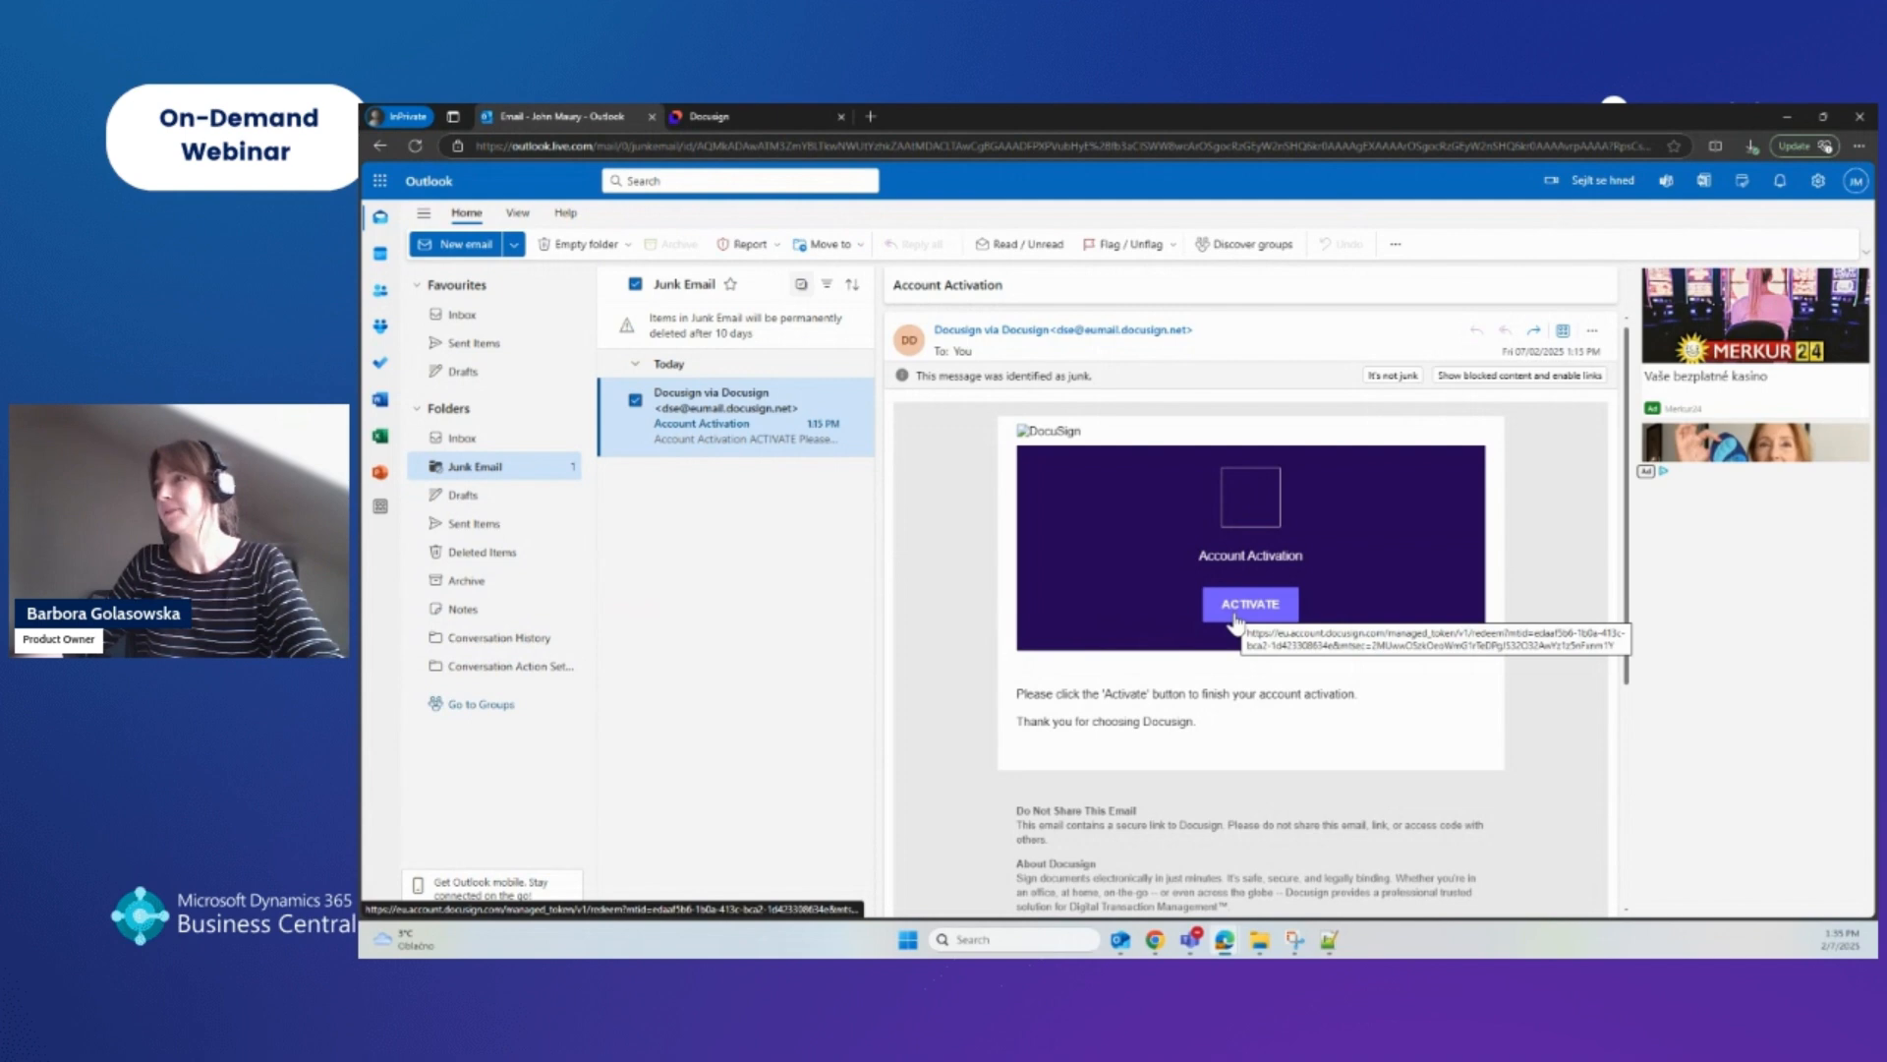
click(1235, 616)
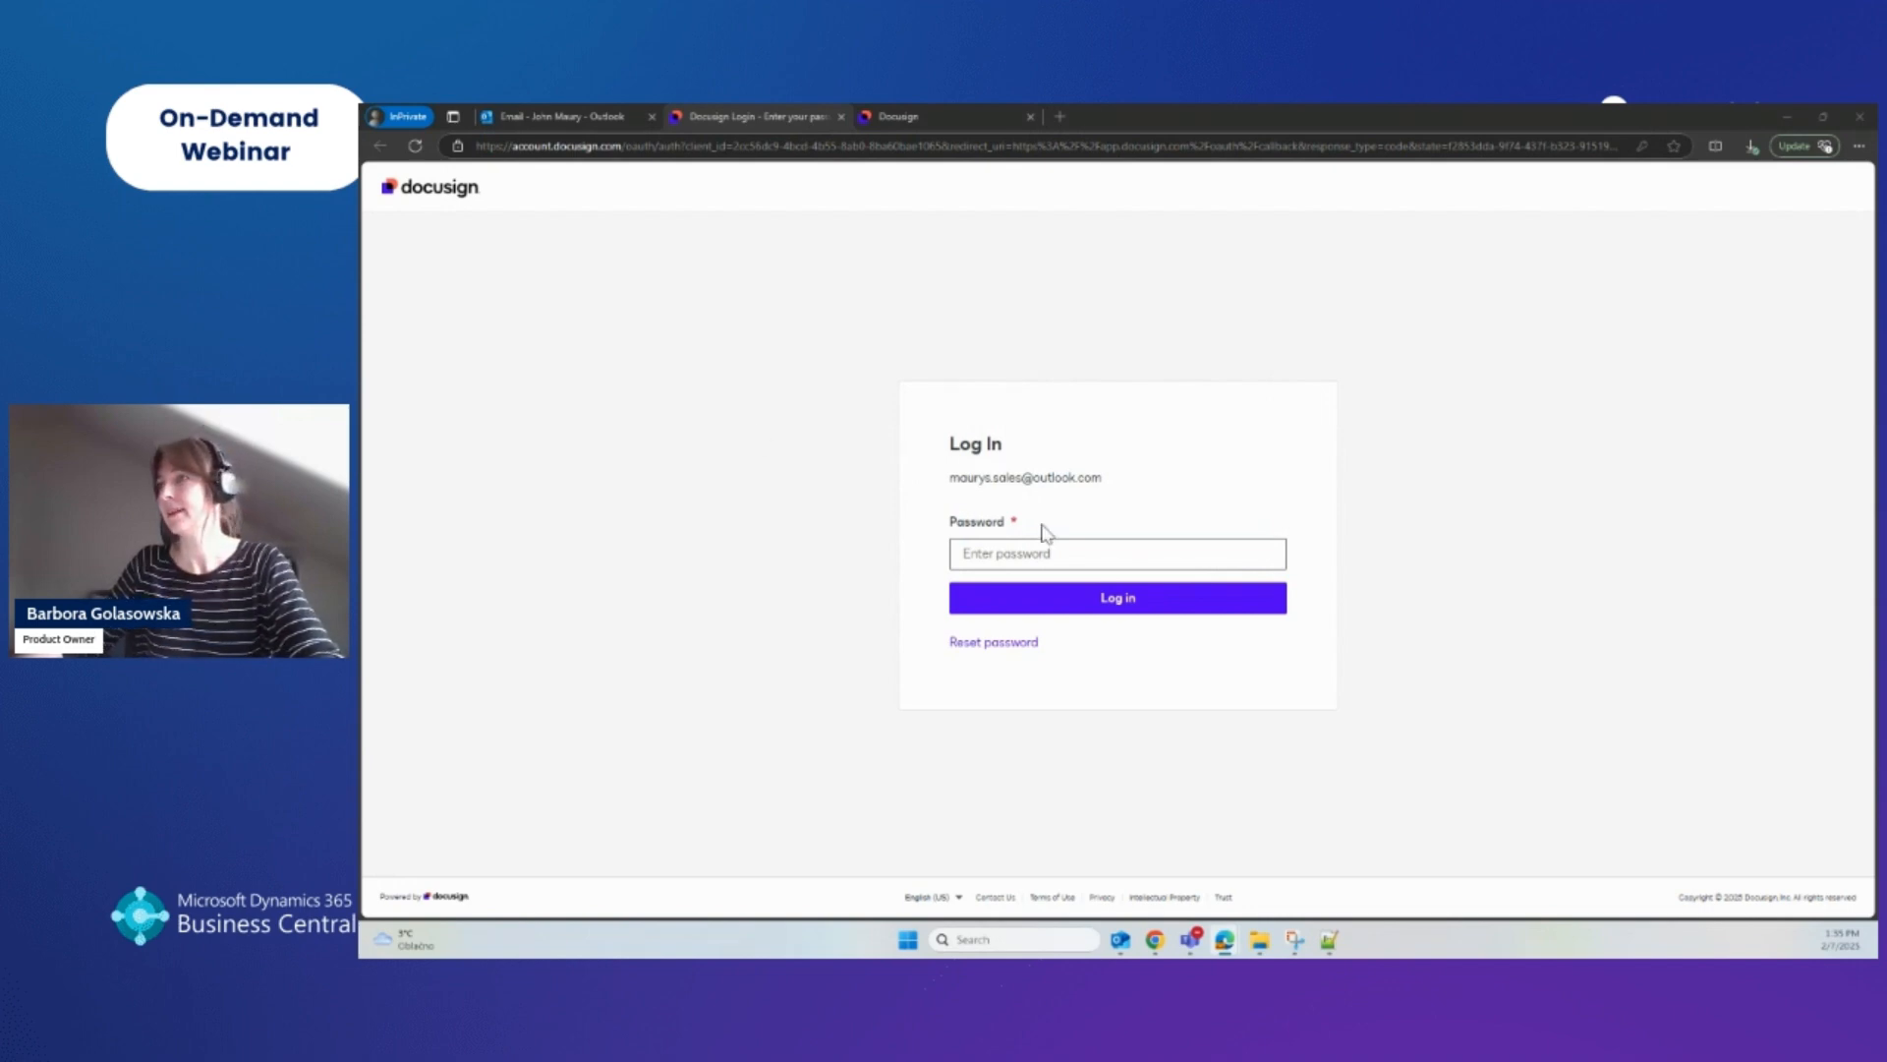
click(981, 596)
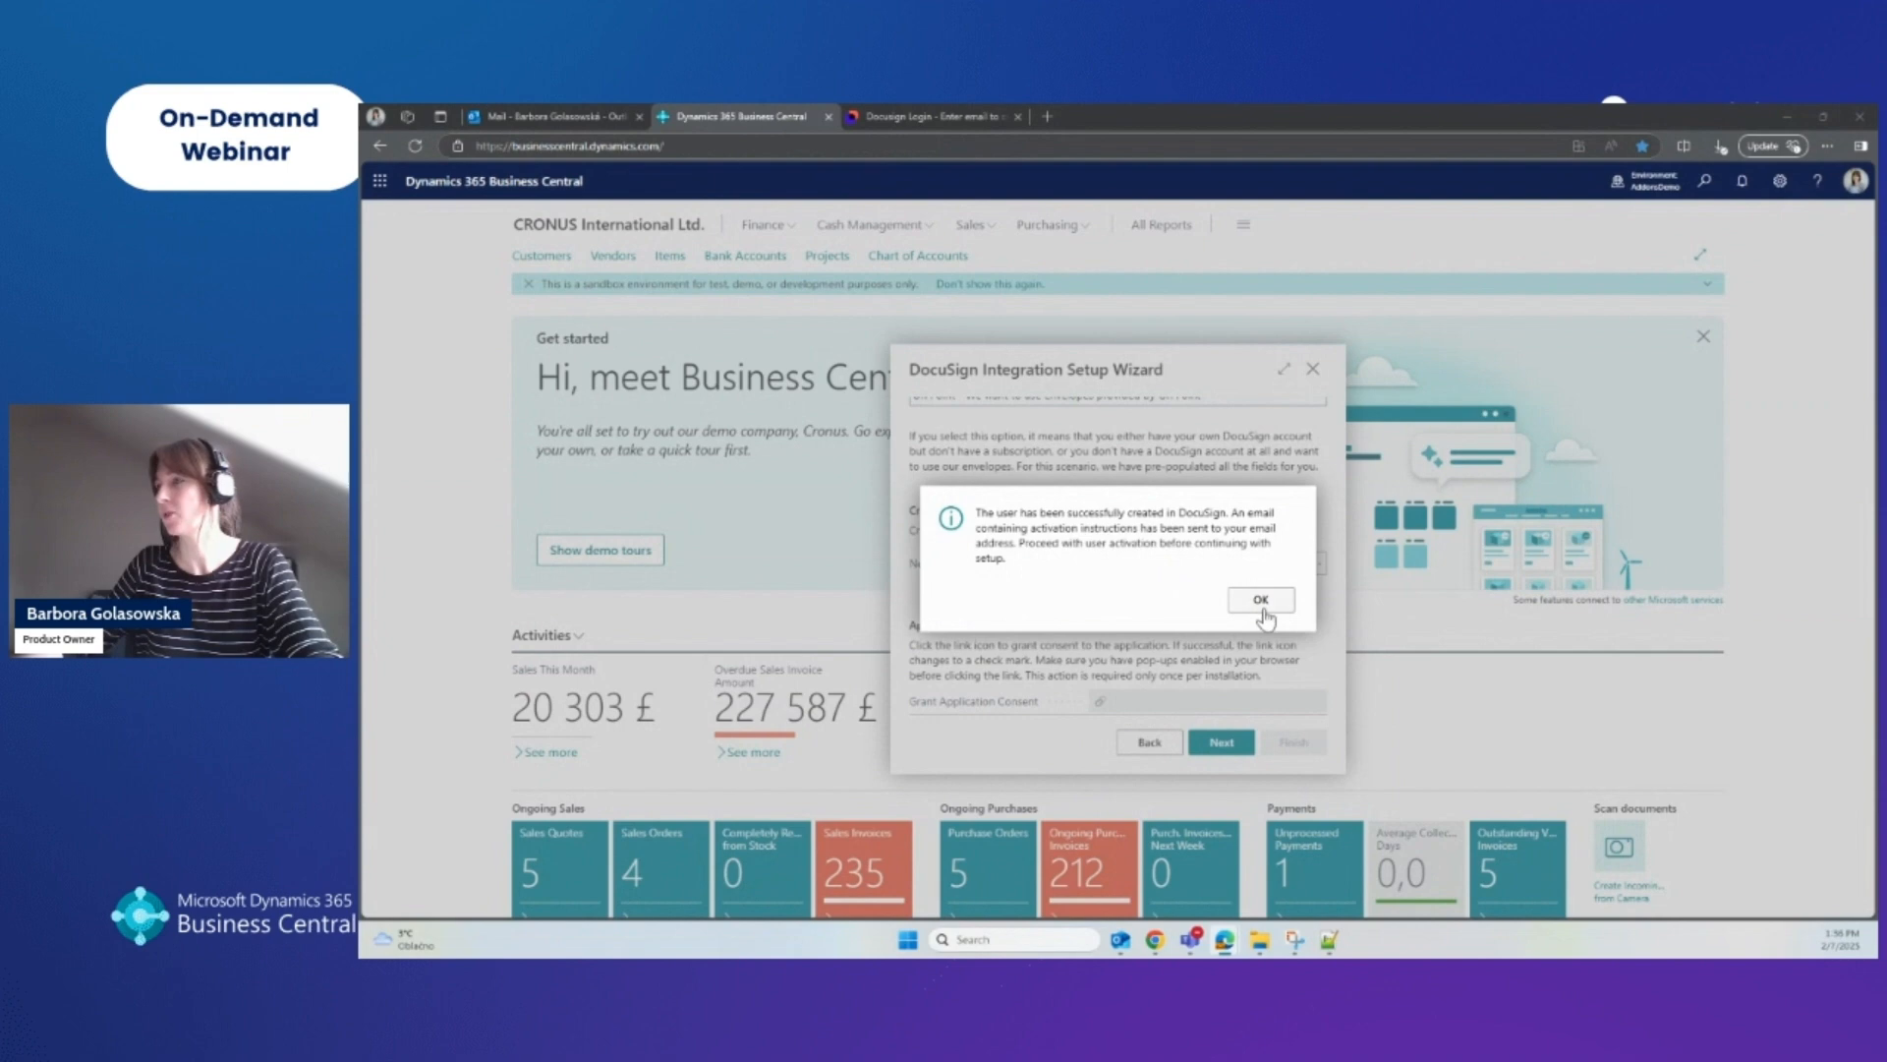
Return to Business Central, dismiss the user creation message and open the Docusign login window for Grant Application Consent.
click(1262, 602)
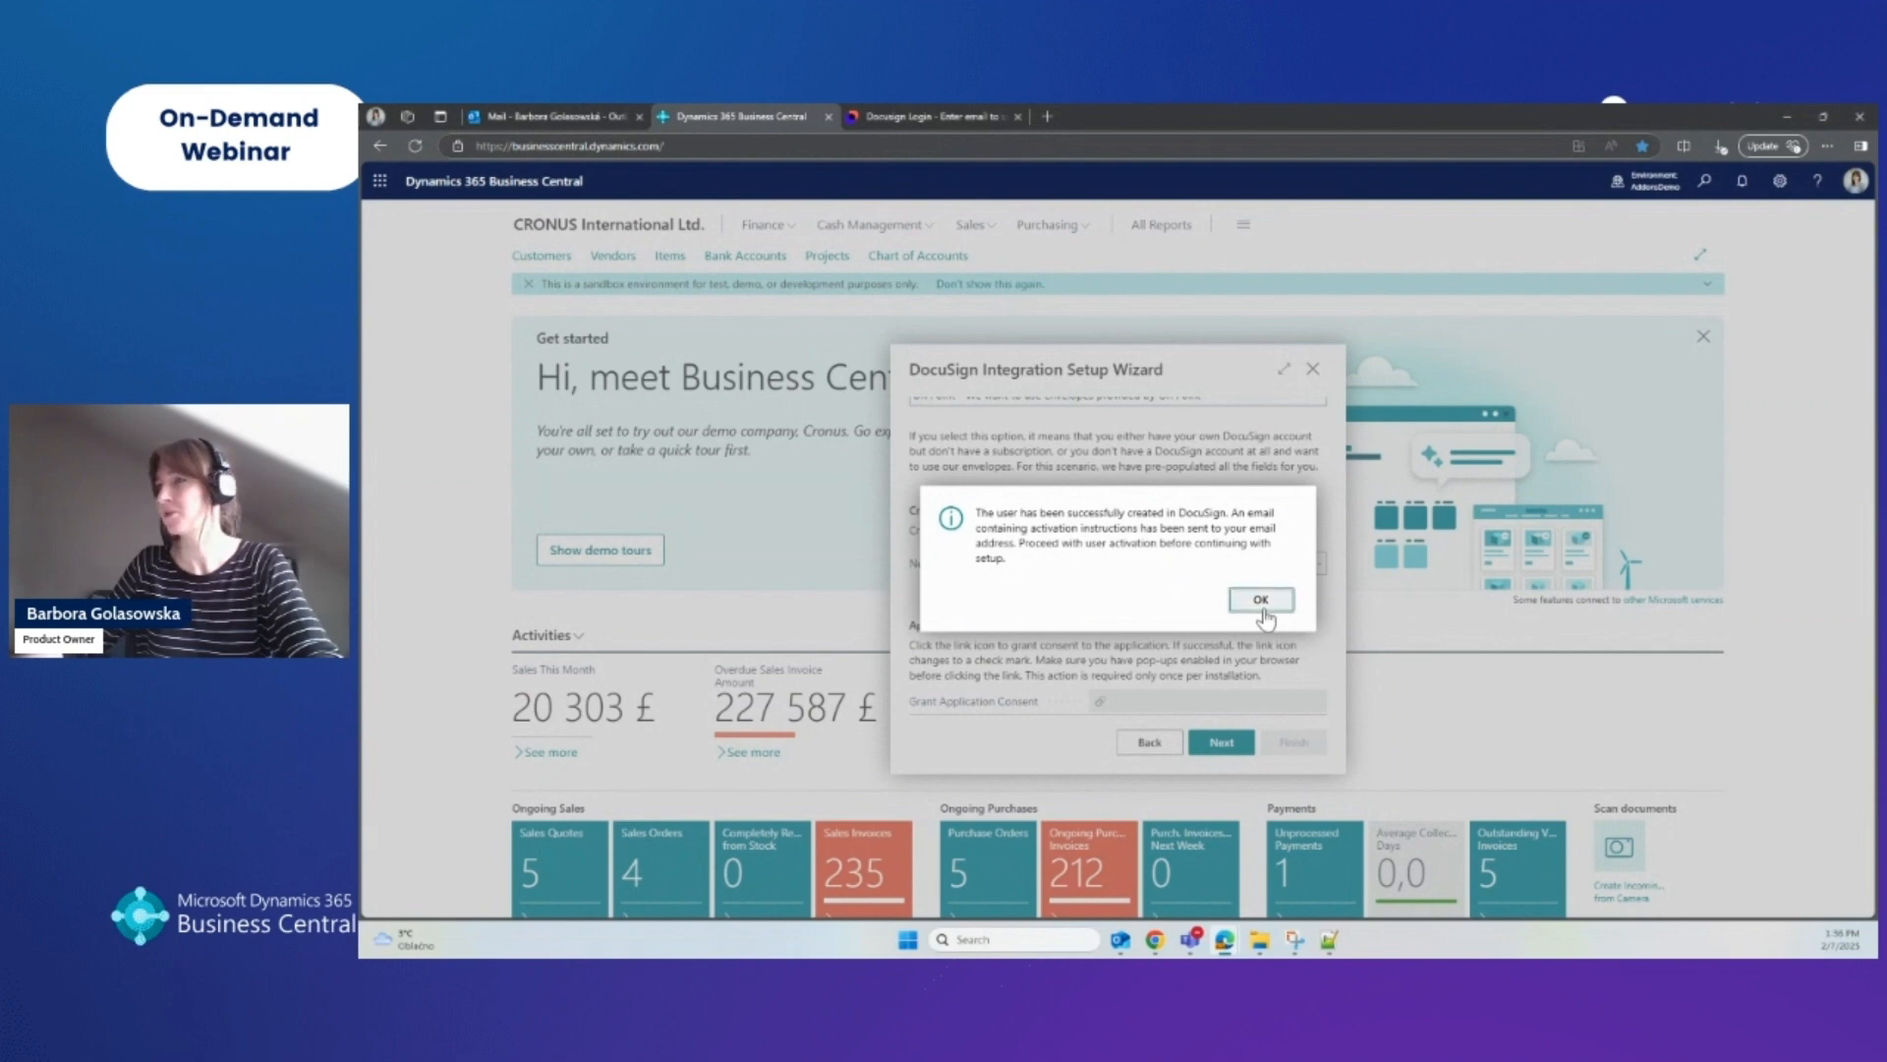
click(1262, 600)
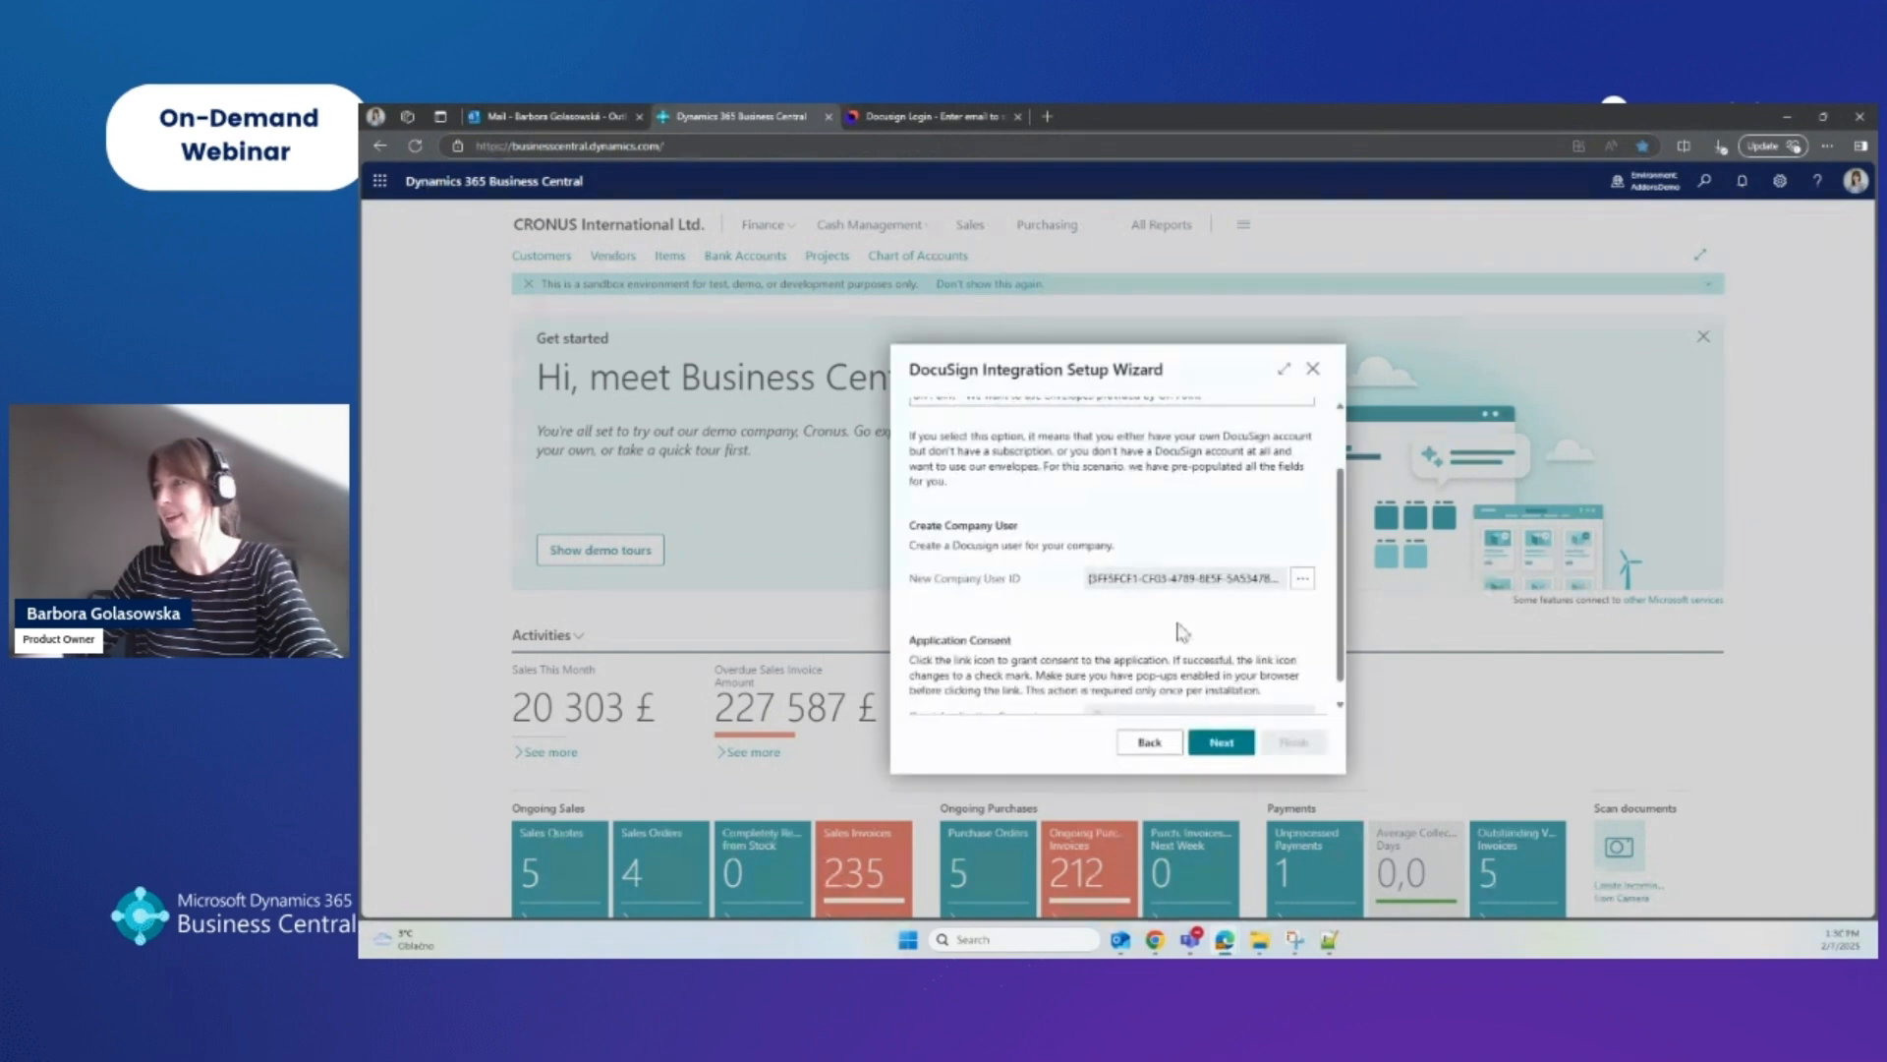
scroll(1180, 630, down, 1)
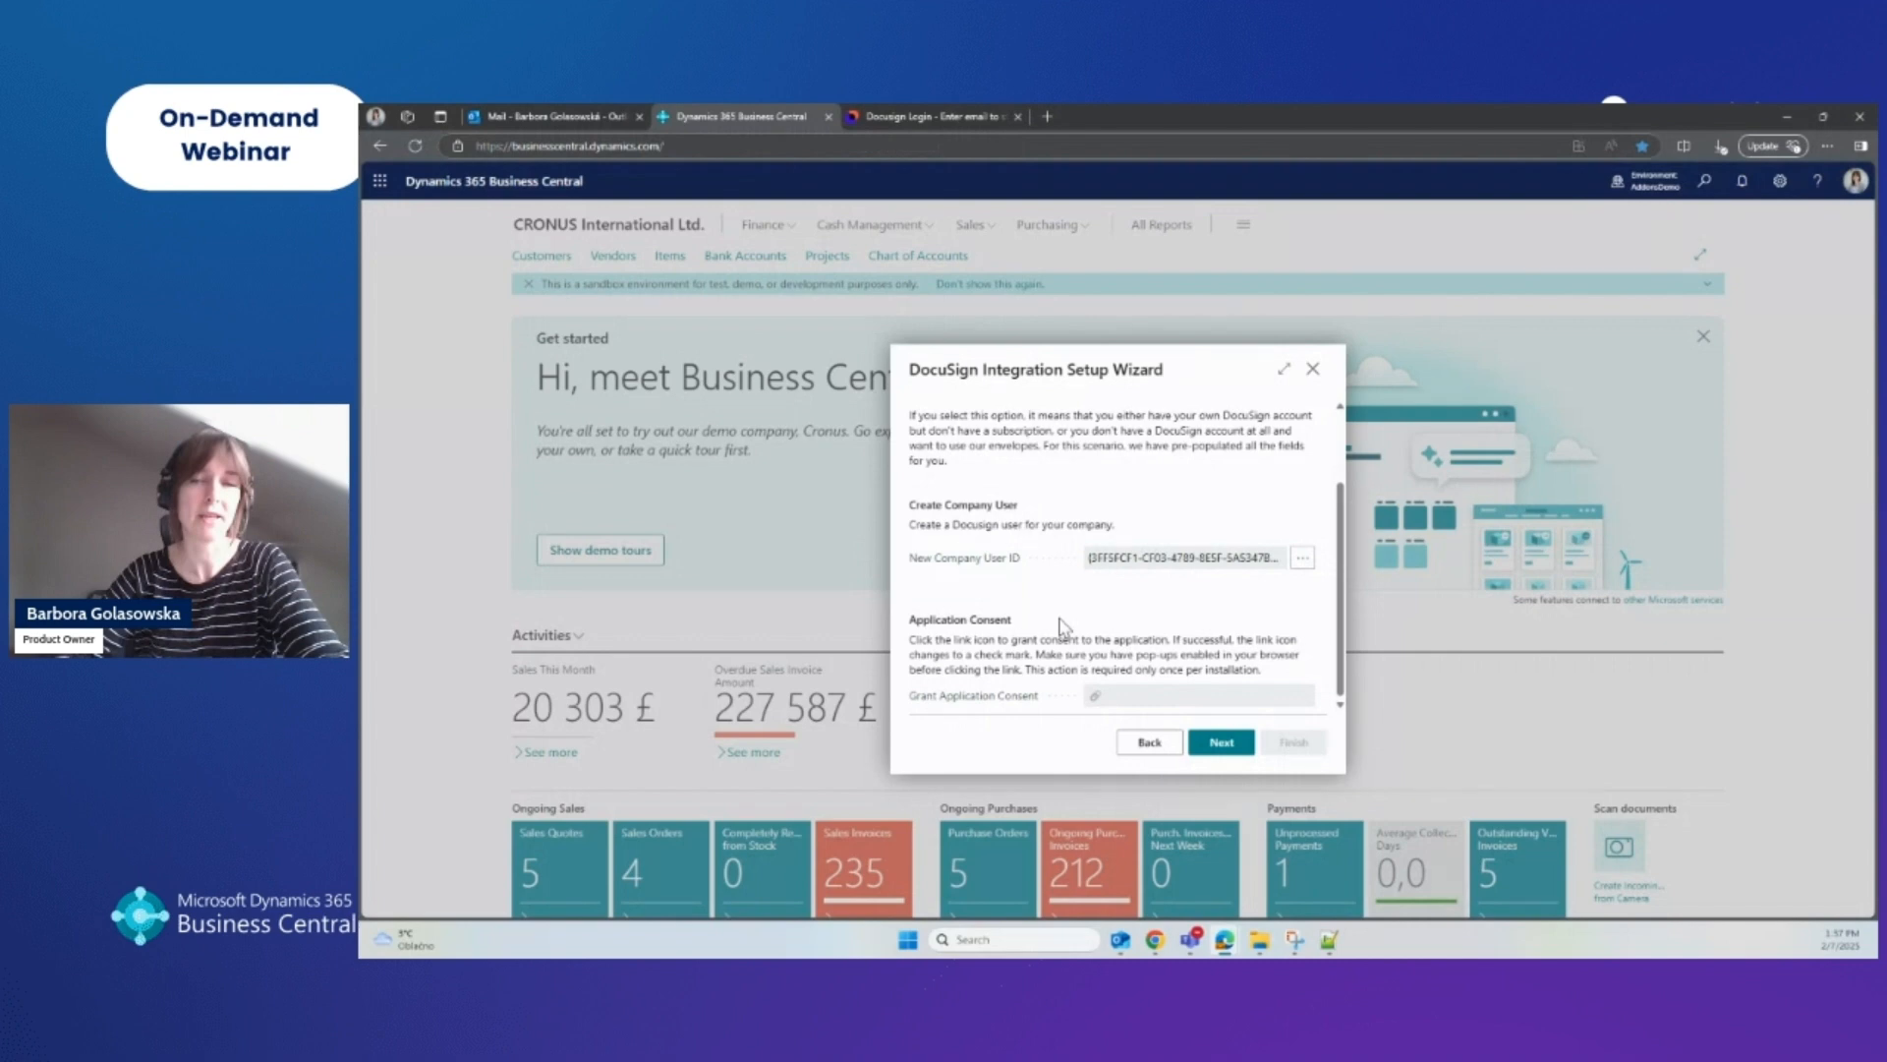
click(1093, 705)
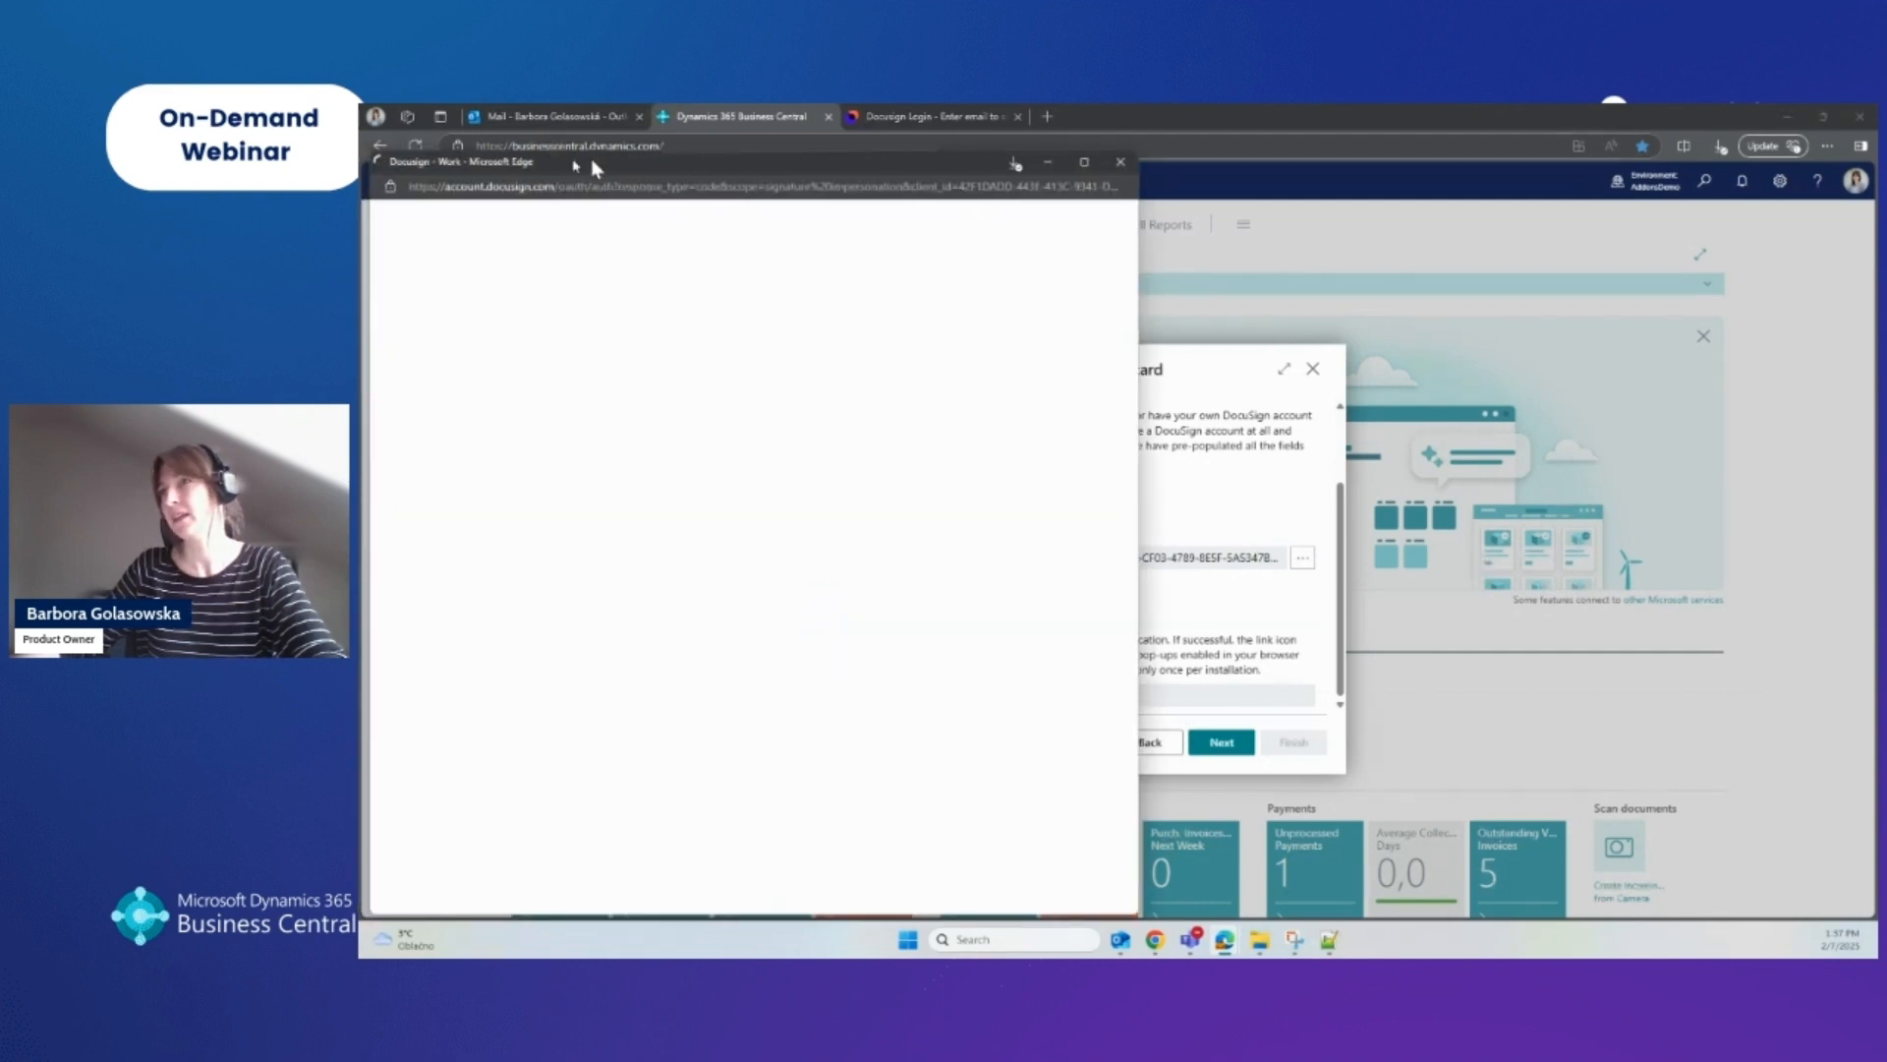
drag(565, 158, 685, 165)
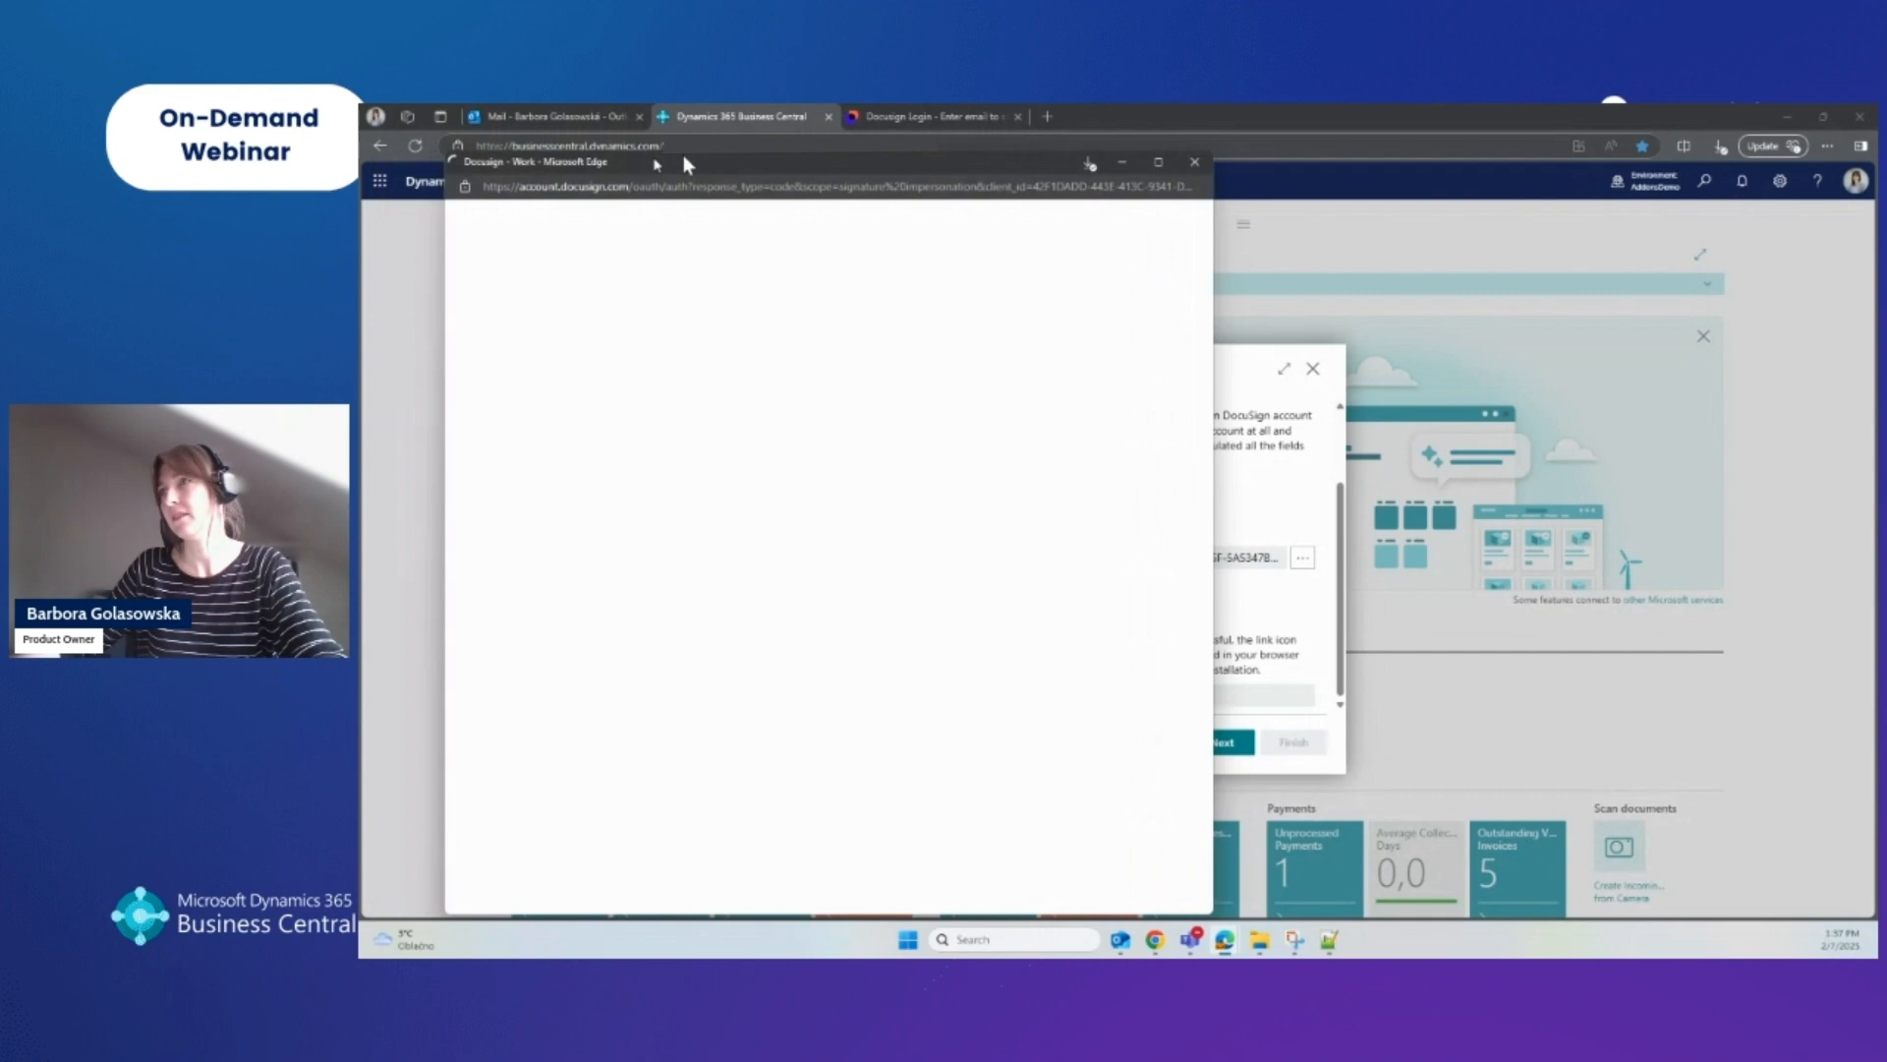
drag(685, 157, 932, 151)
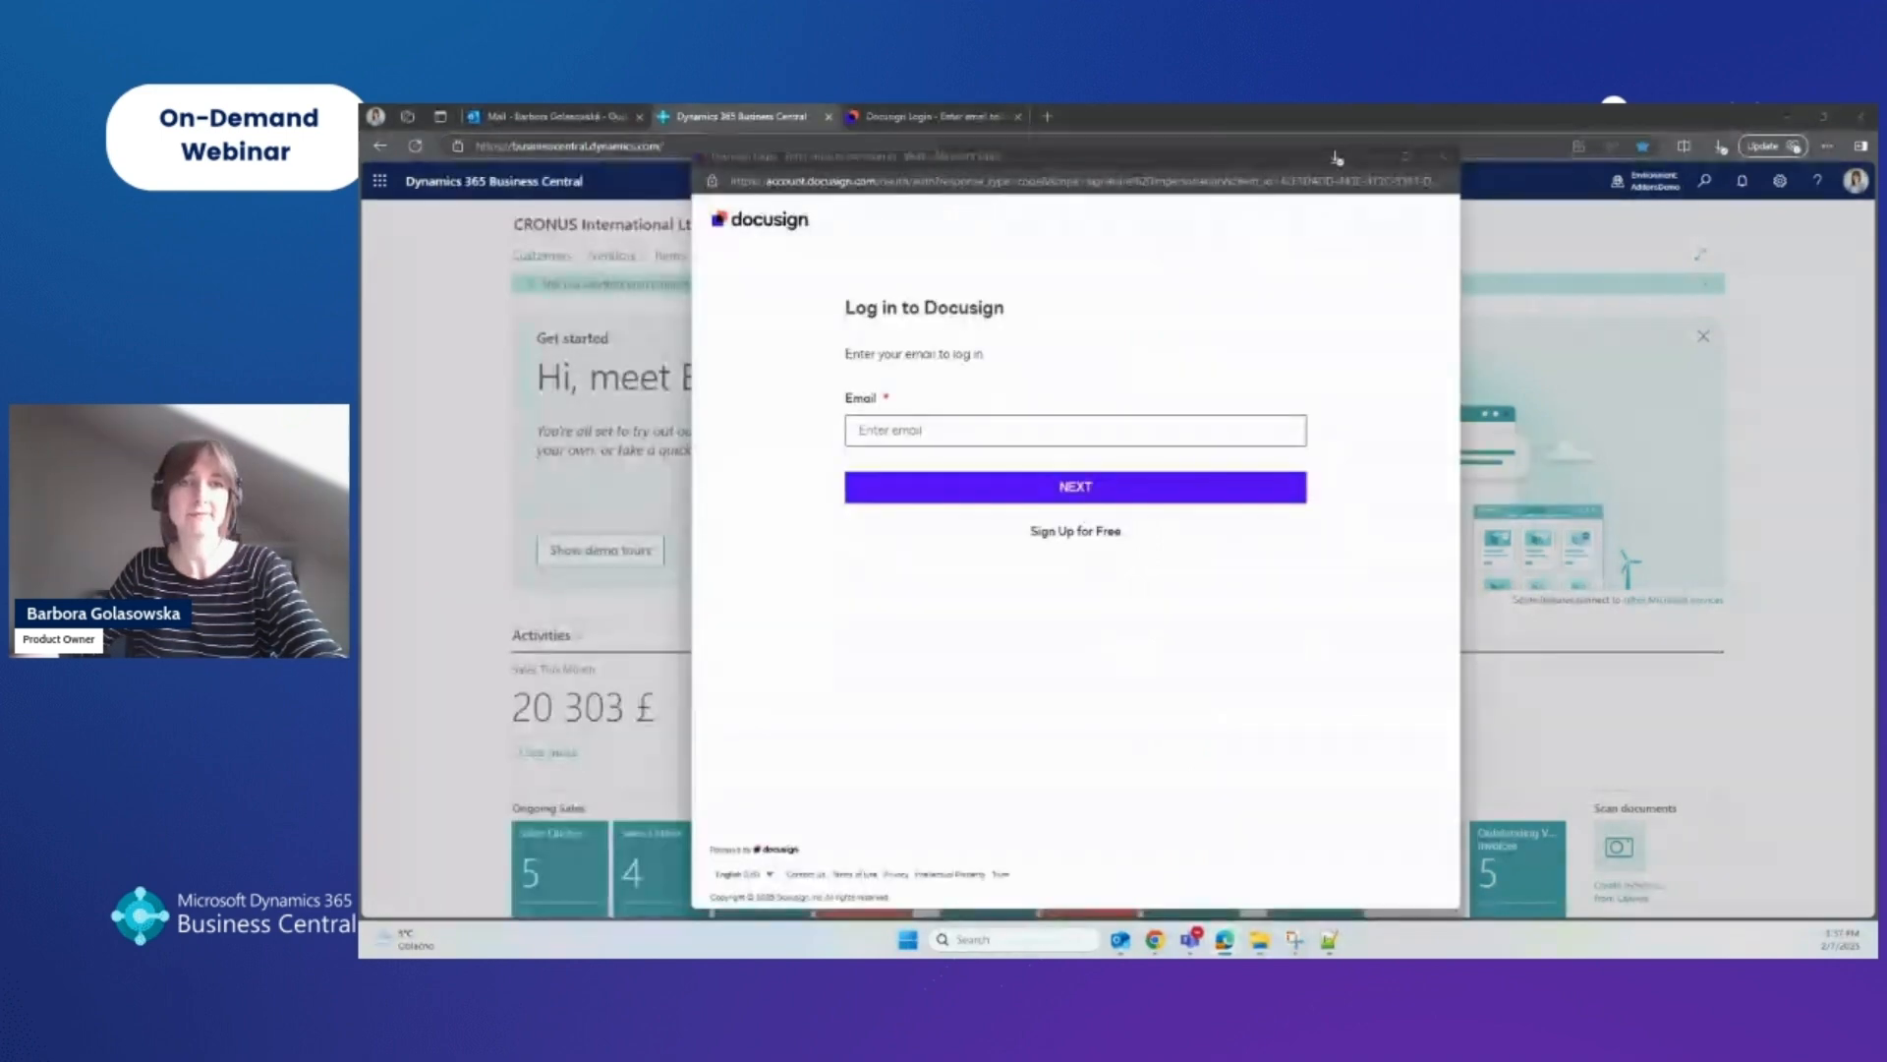
Log in to Docusign in the consent window with the company user's email address and account password.
click(900, 424)
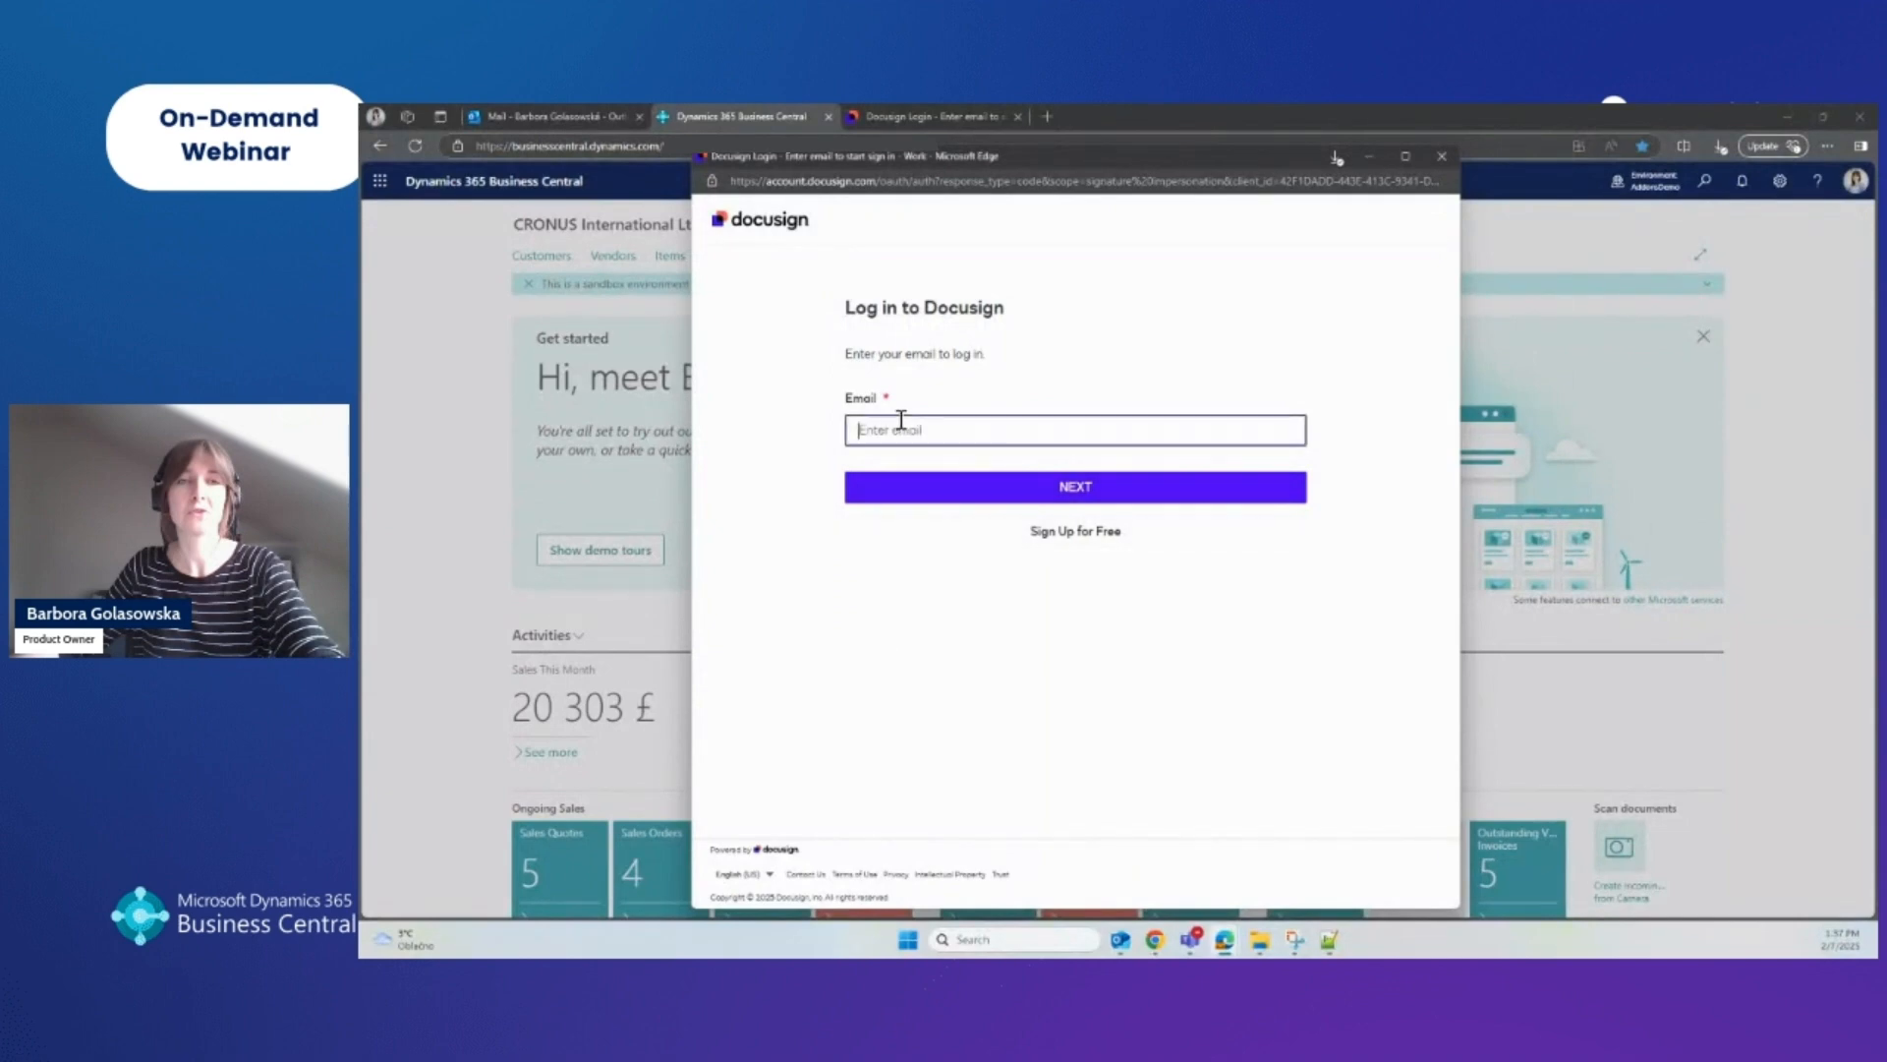
key(ctrl+v)
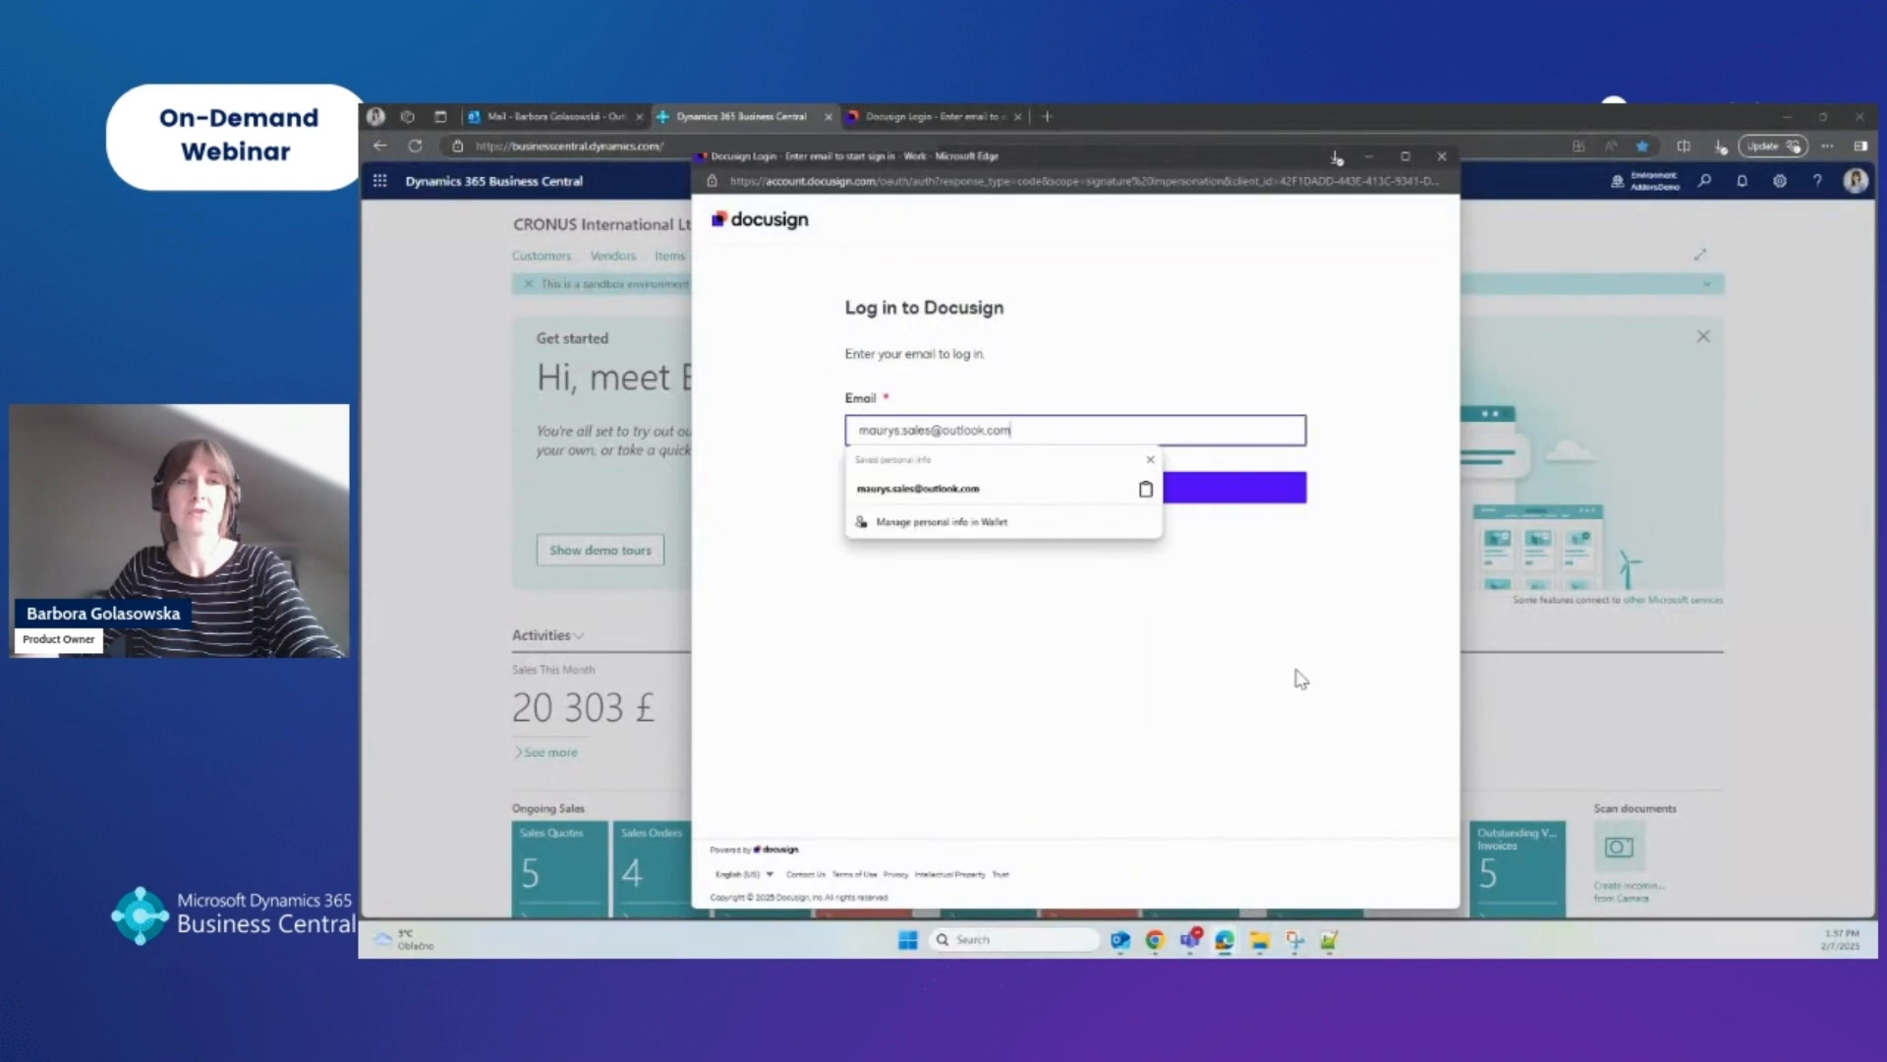
click(1303, 673)
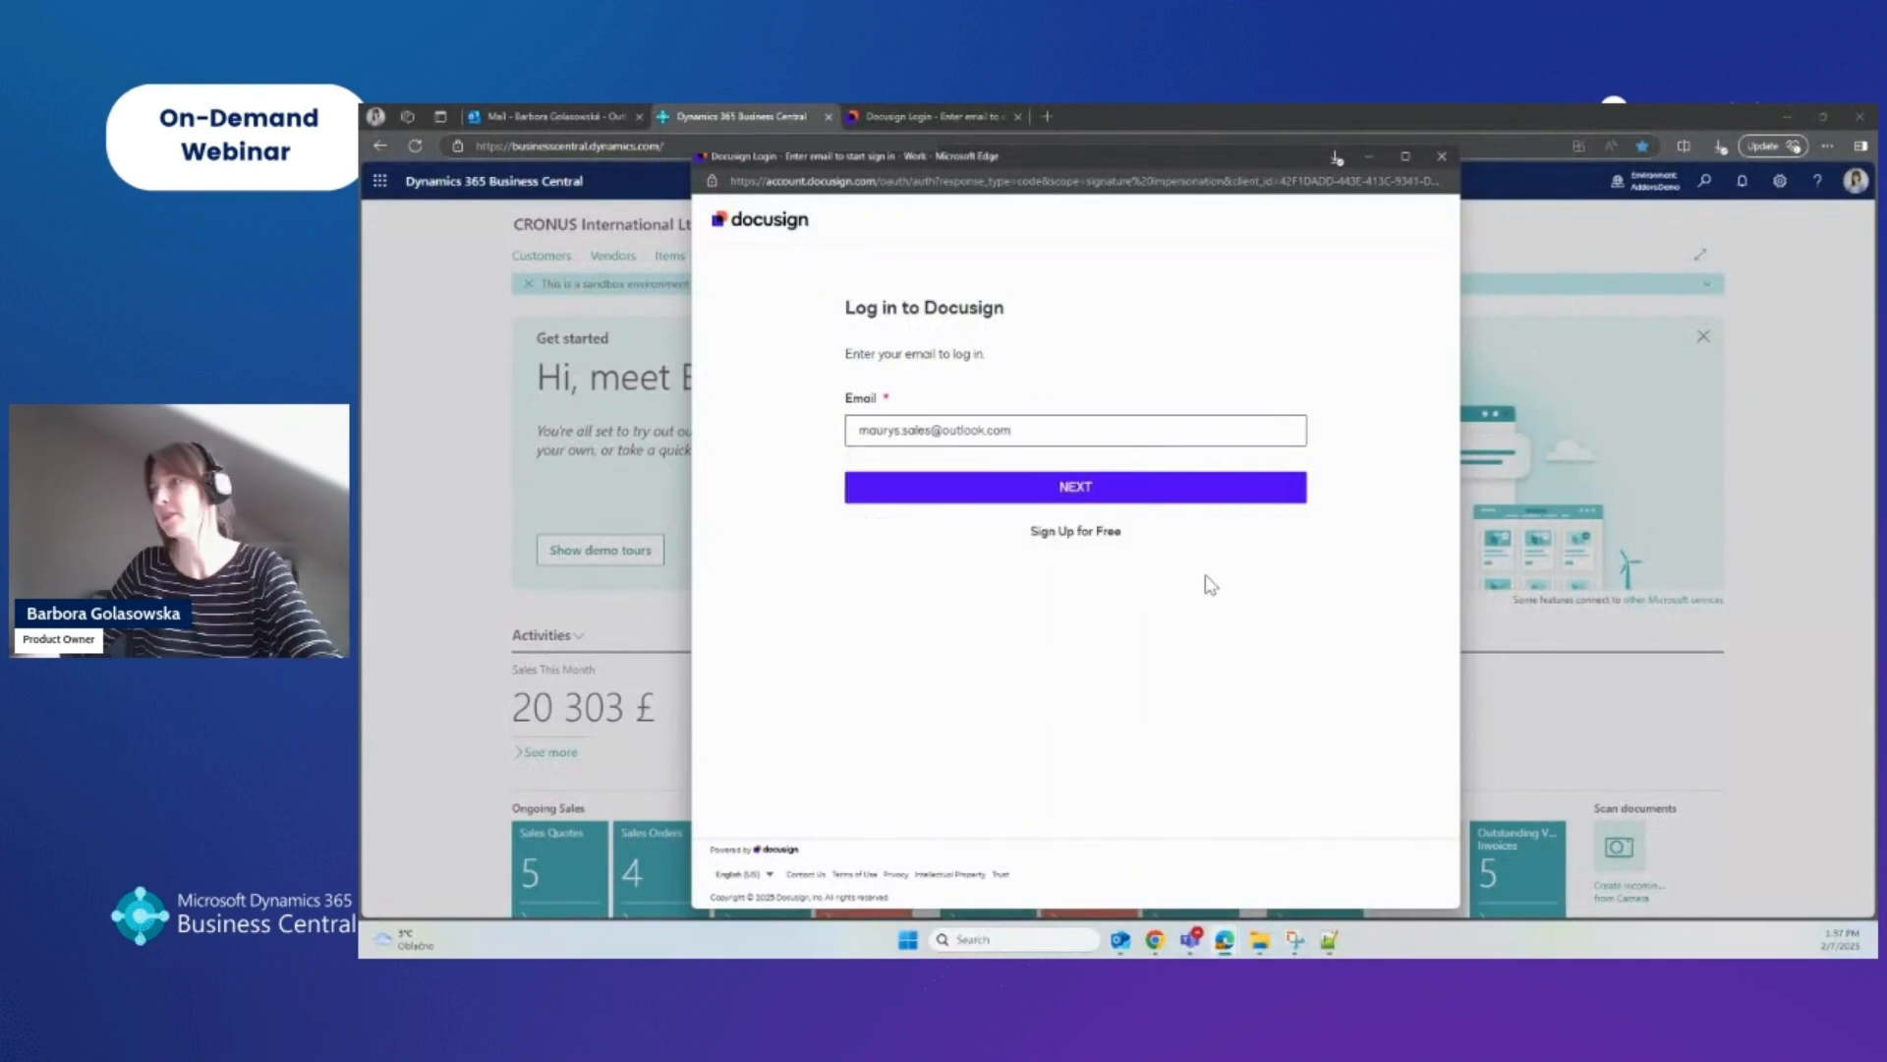
click(927, 498)
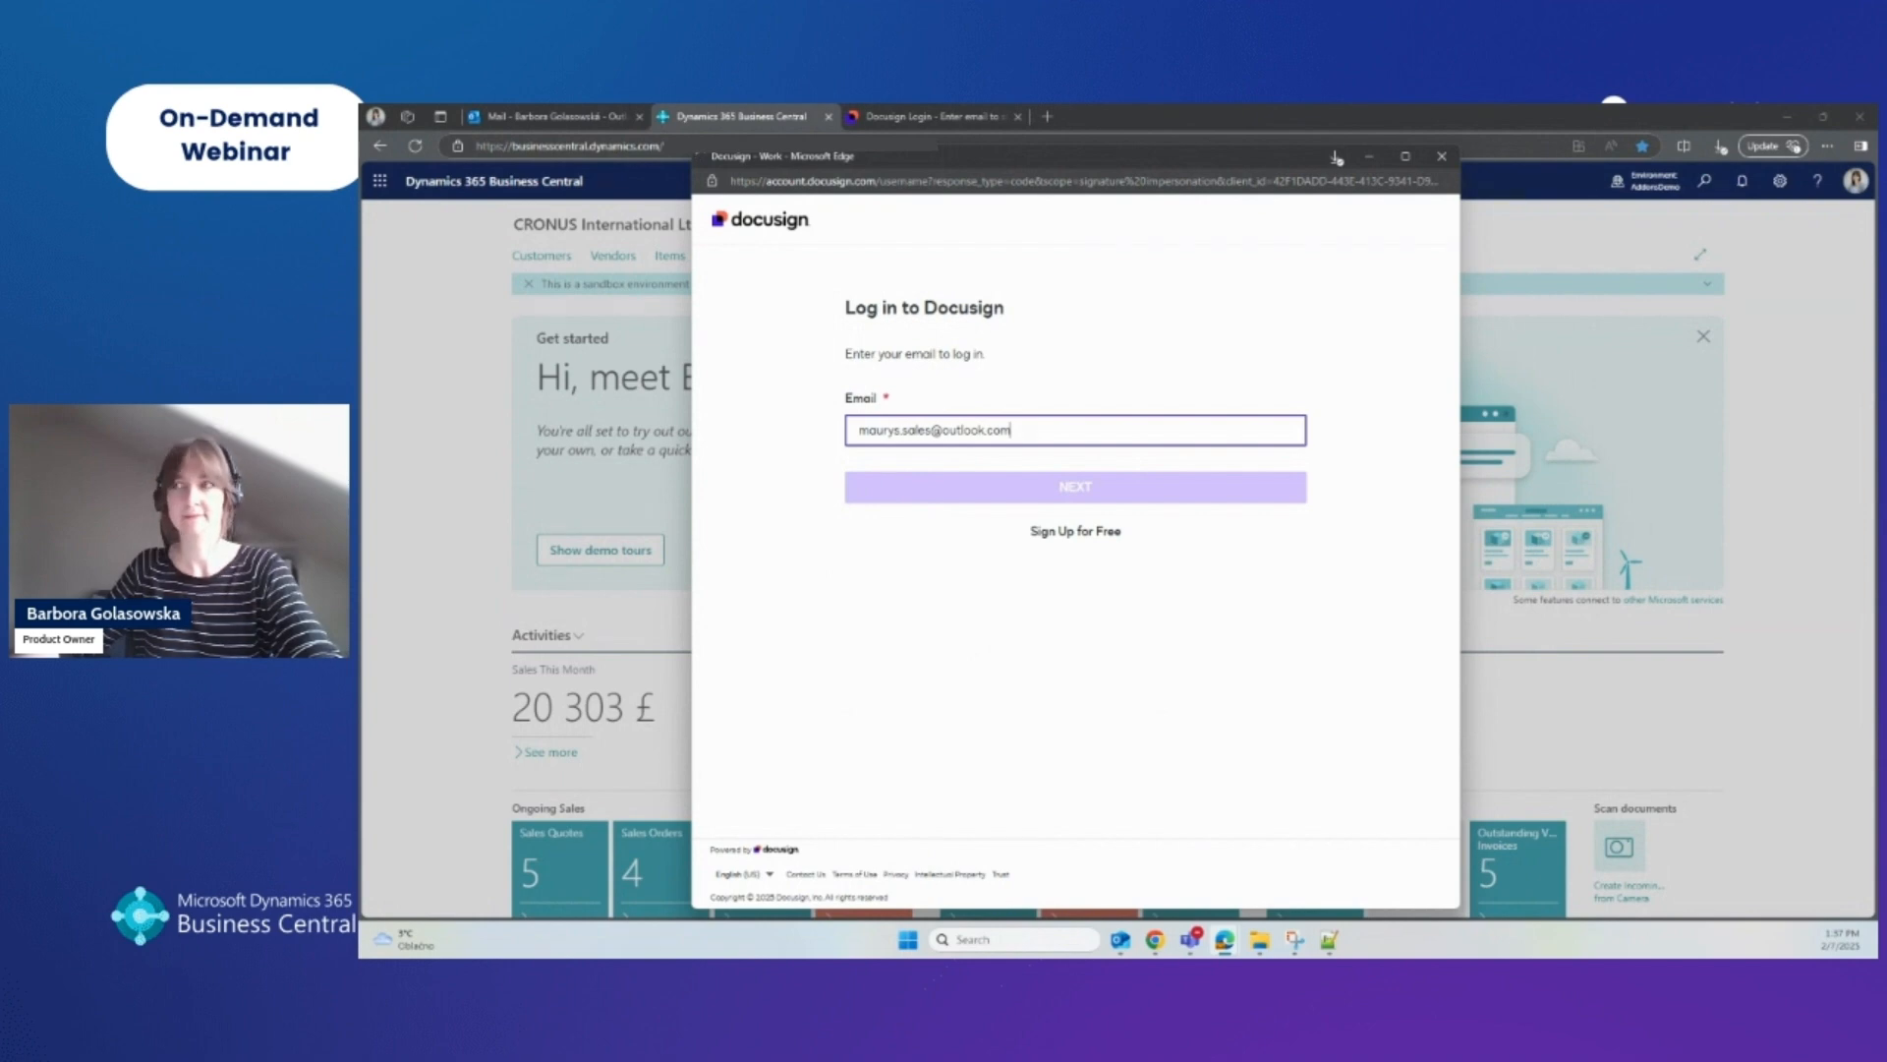
click(910, 421)
click(1099, 458)
click(1175, 478)
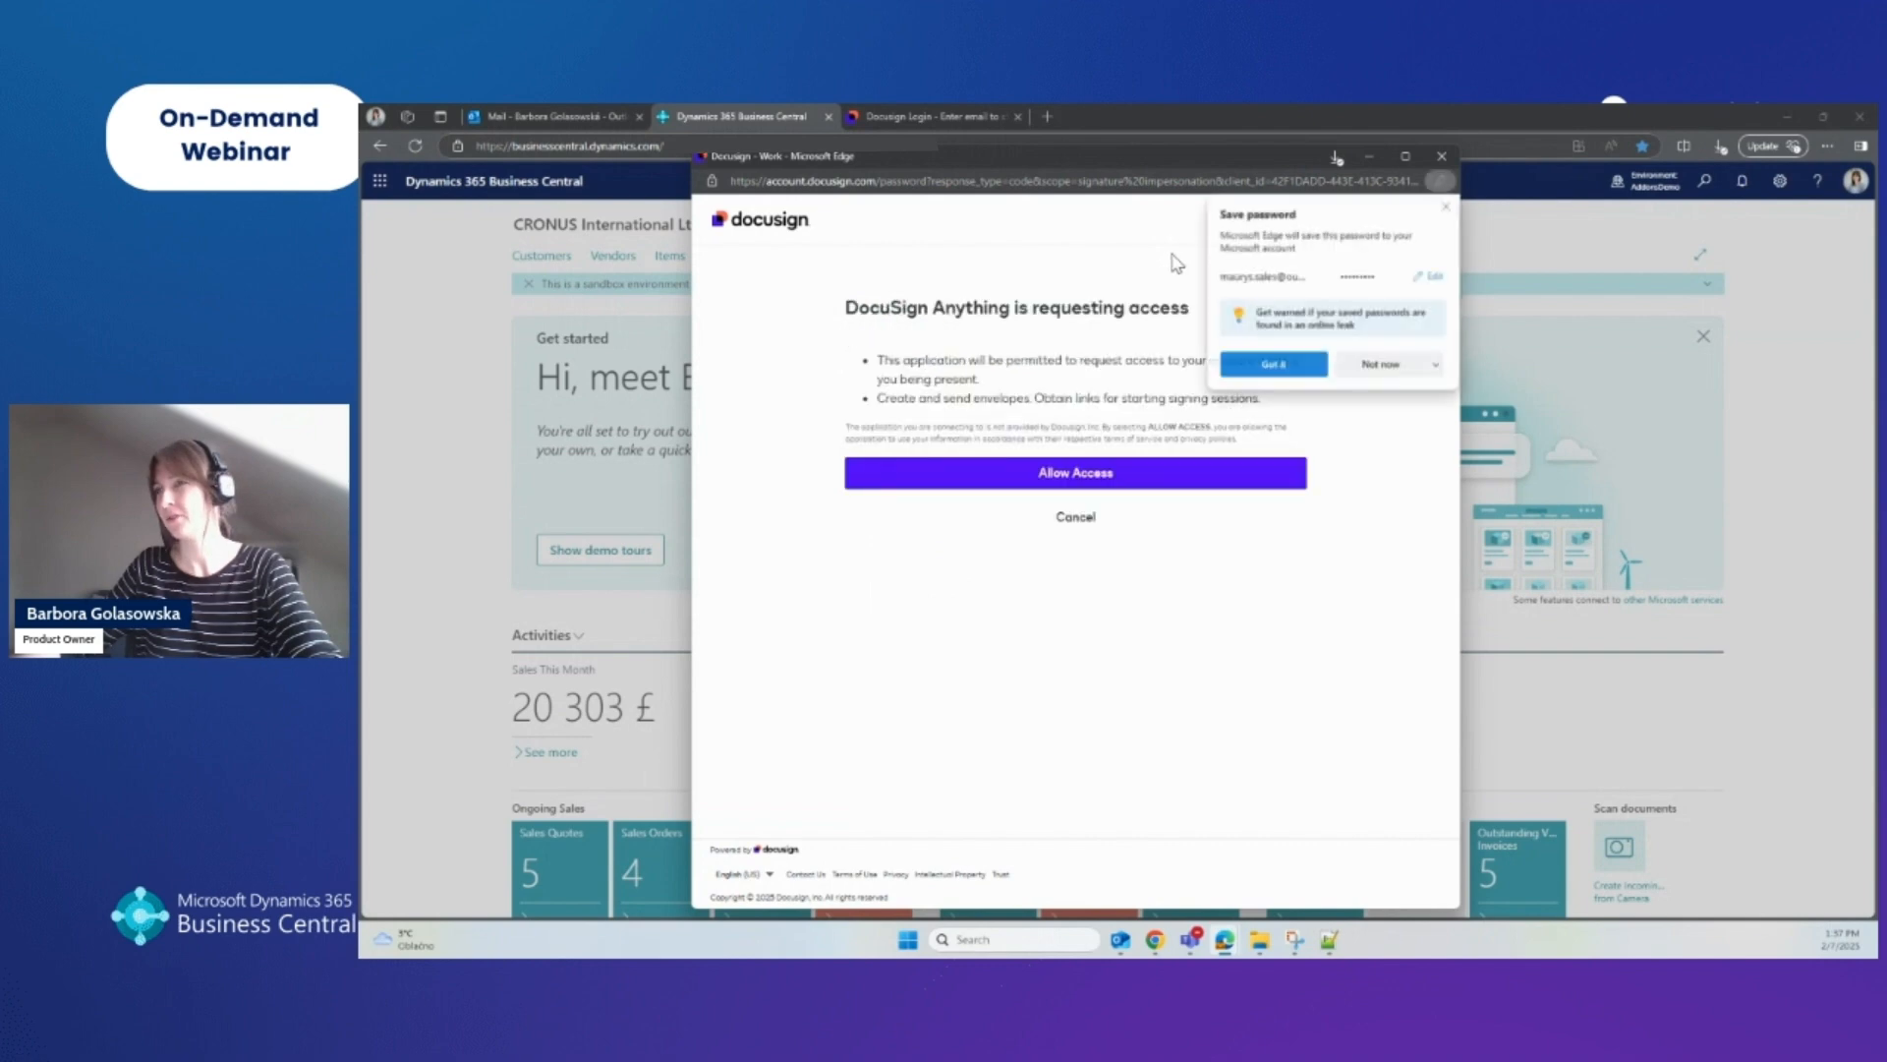
Allow the DocuSign Anything application access to the account, continue to the wizard's API settings and test the connection.
click(1446, 207)
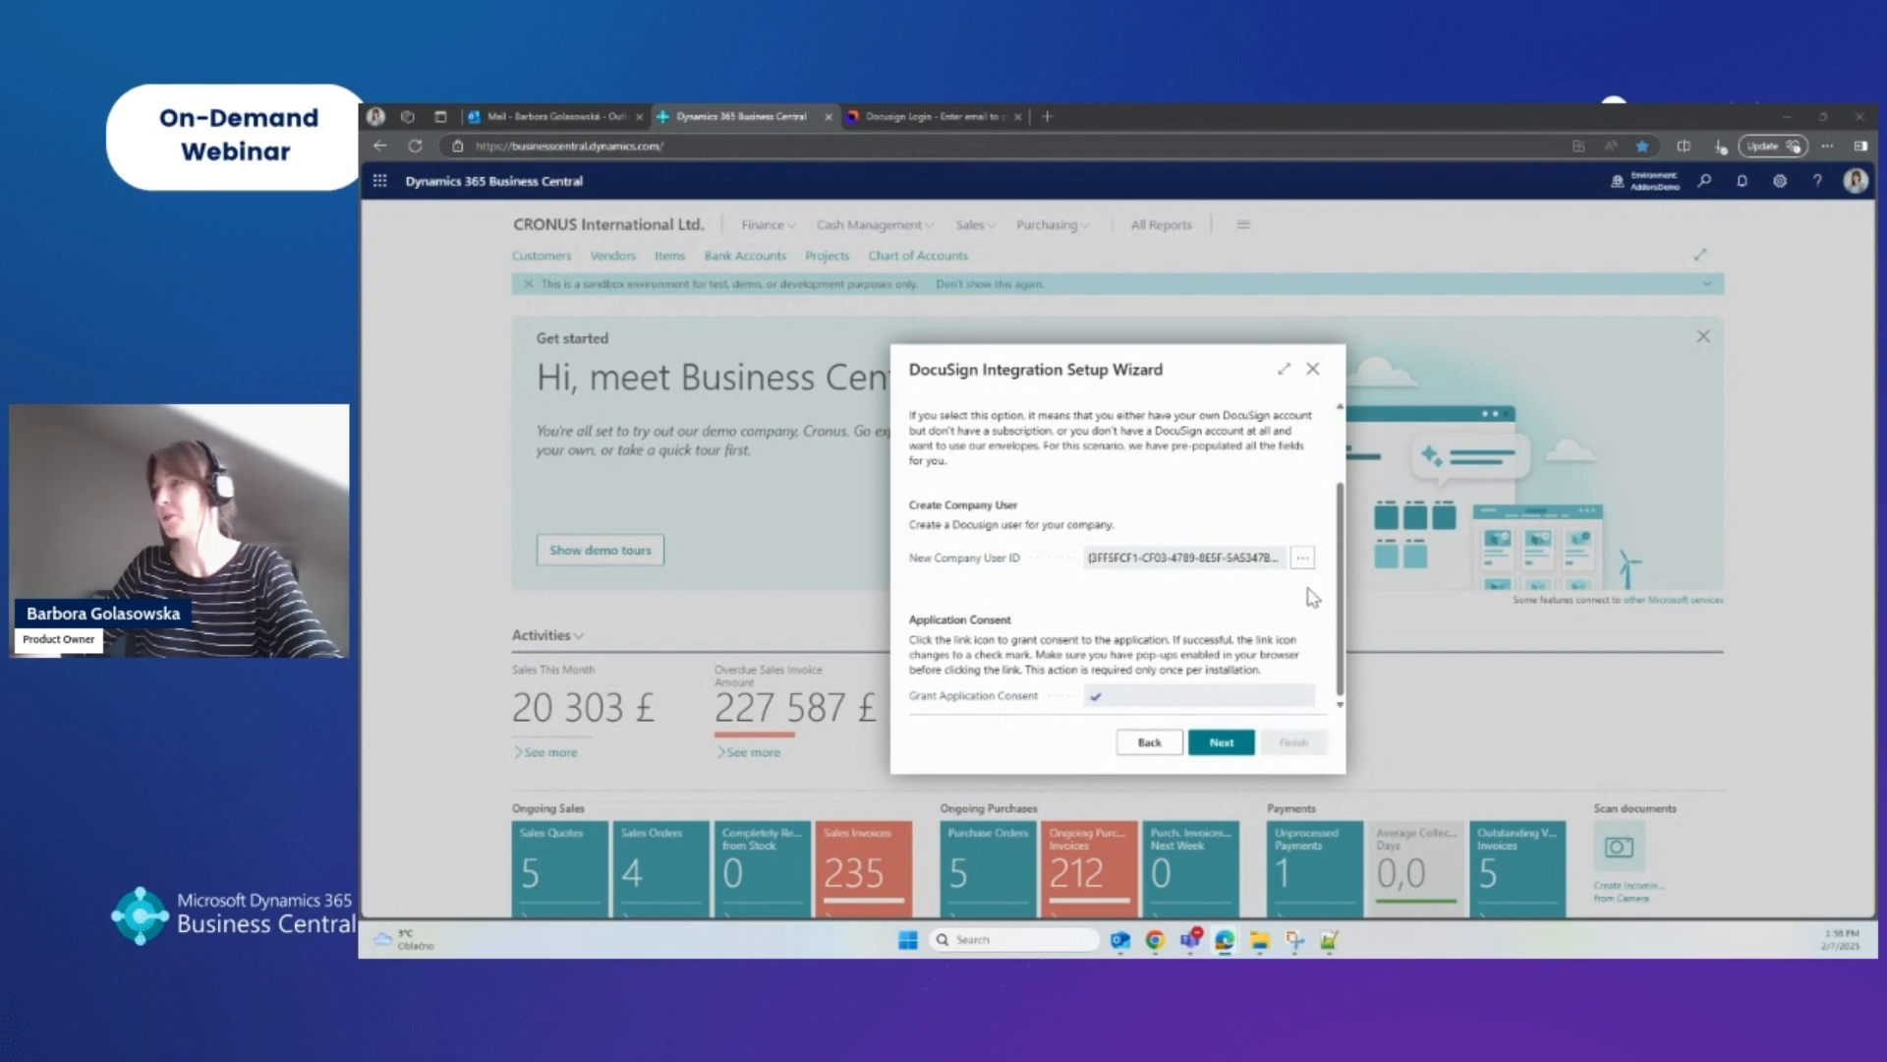
click(1220, 745)
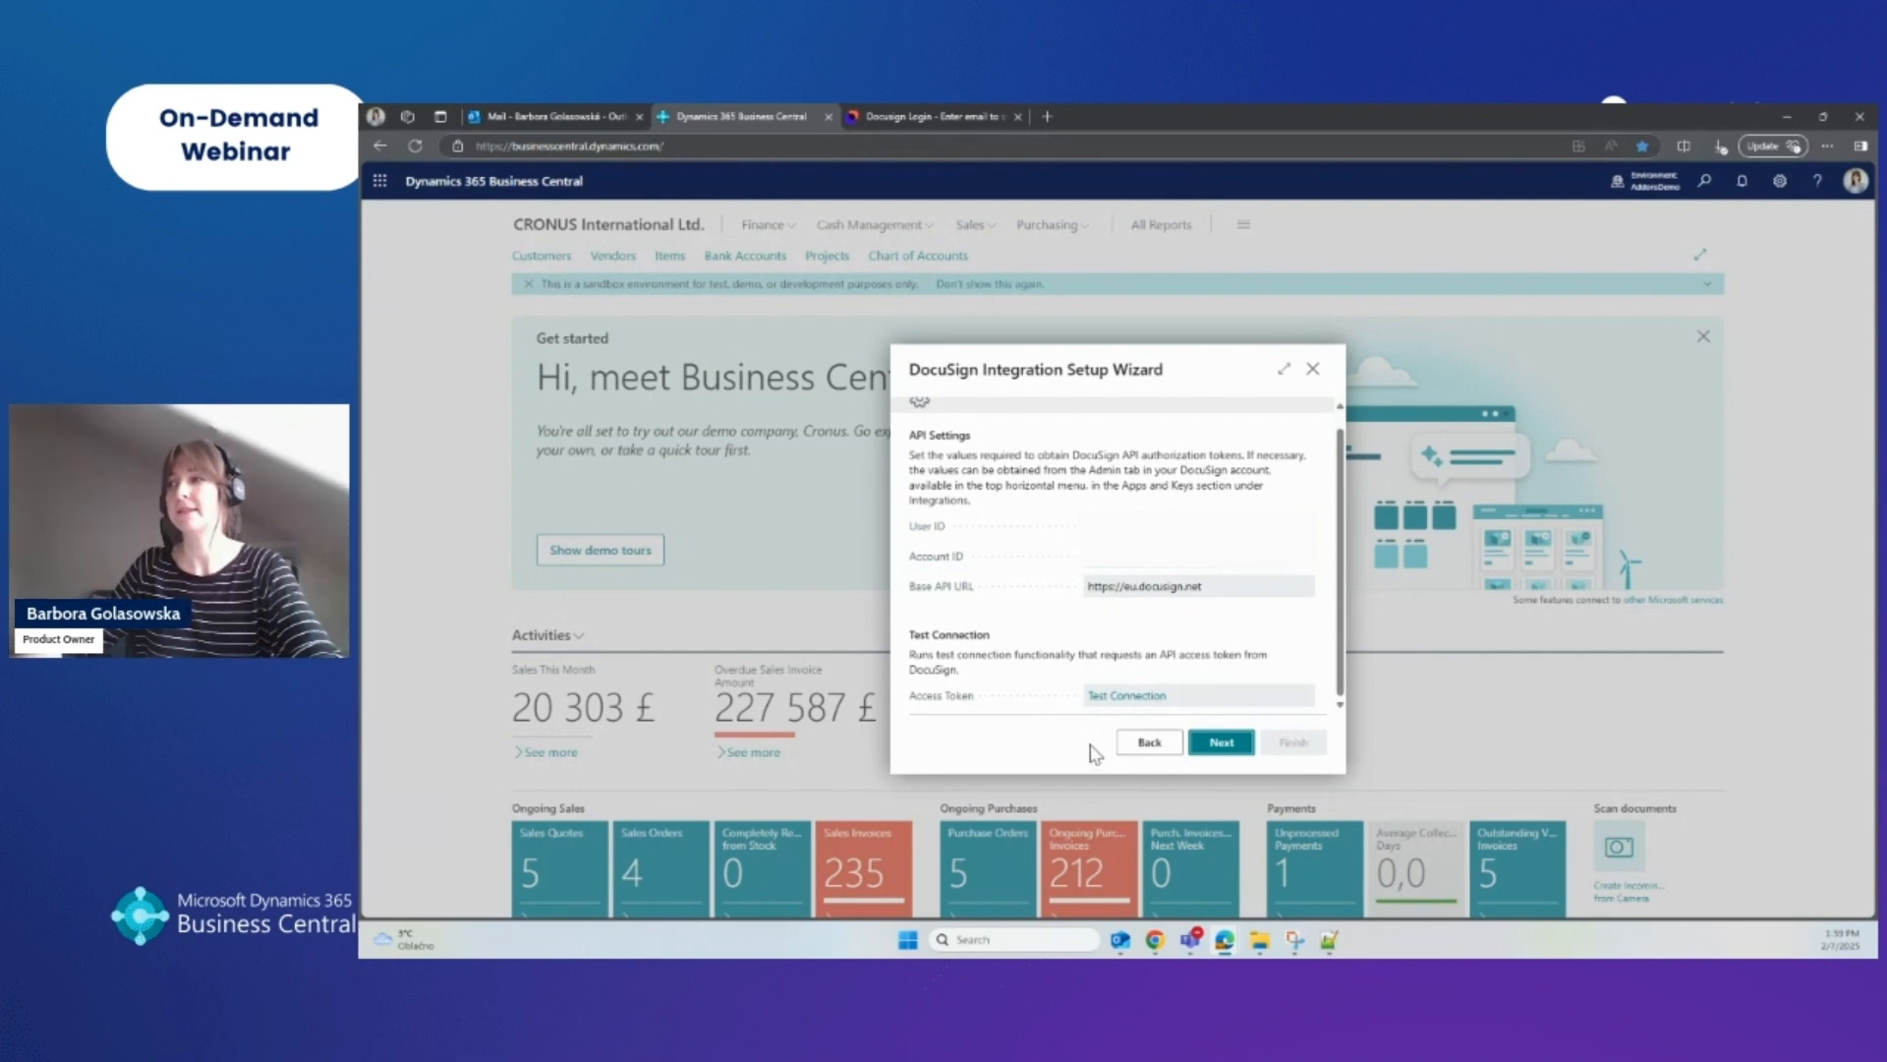
drag(1098, 700, 1104, 700)
click(1098, 695)
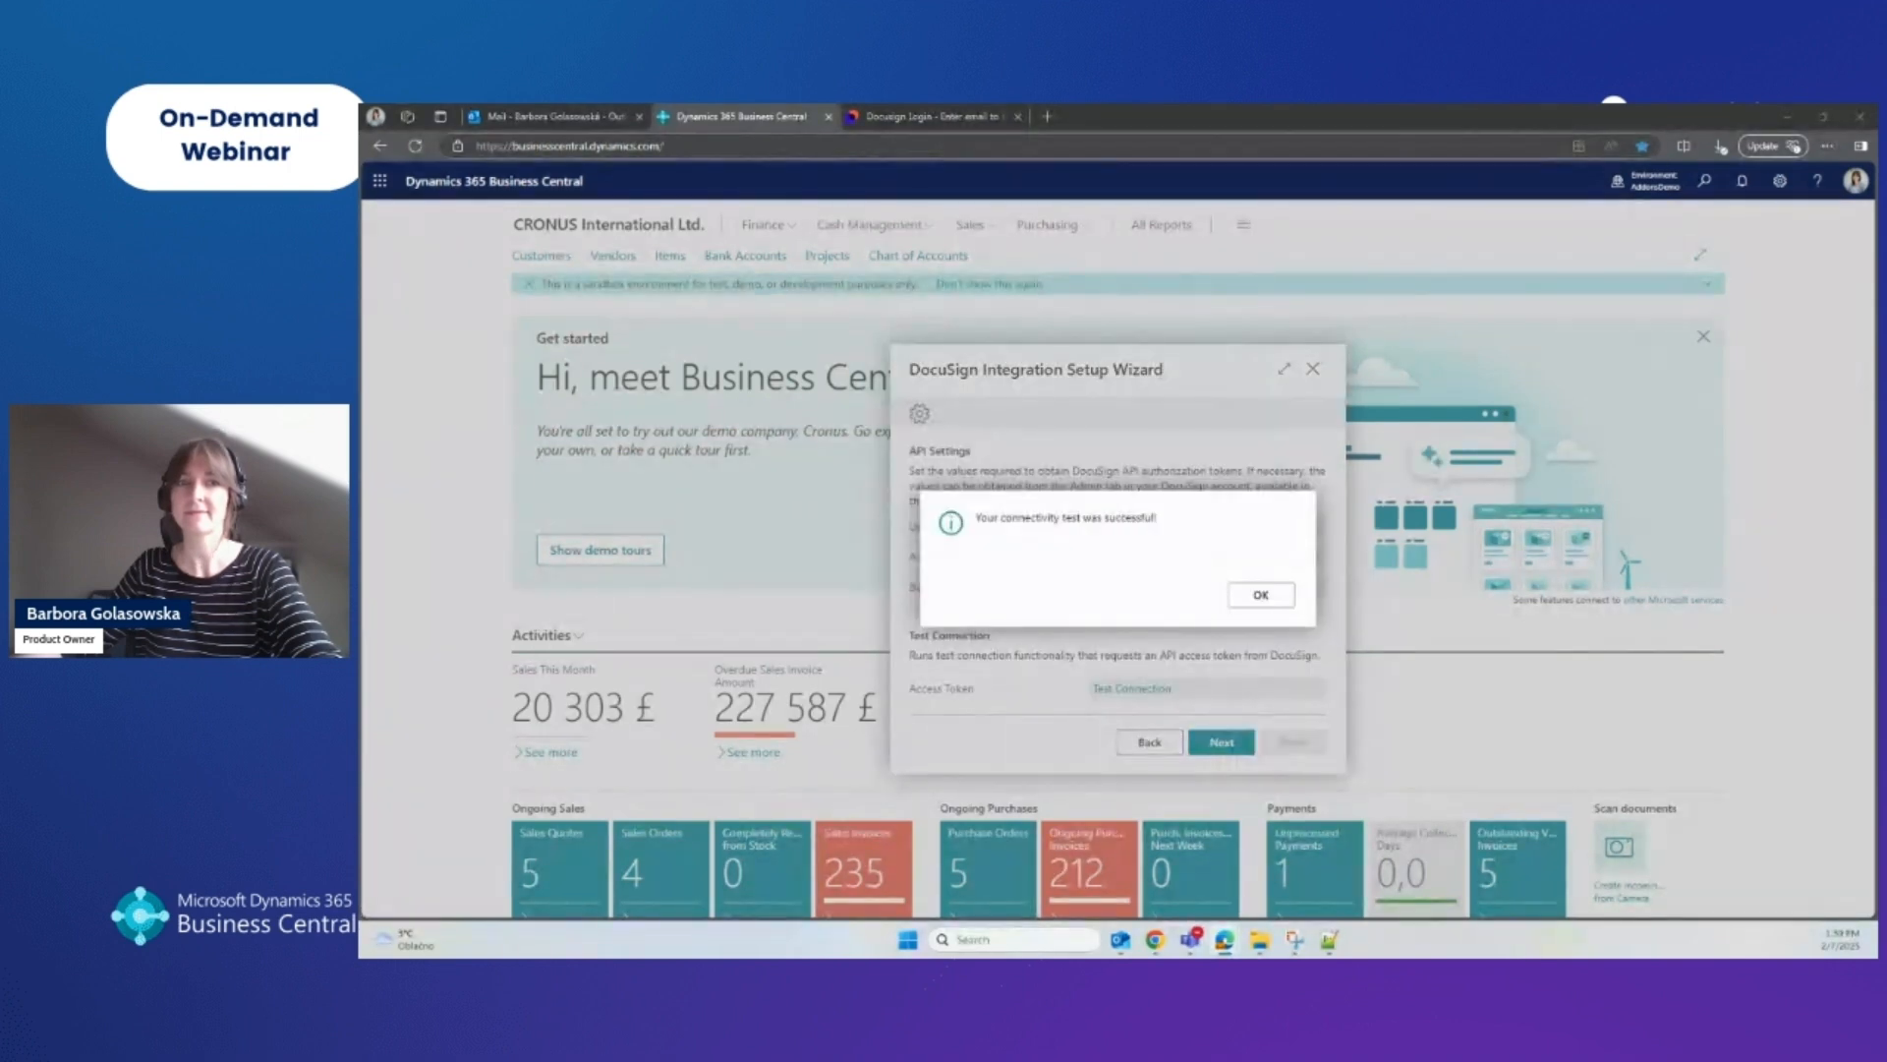
click(1261, 595)
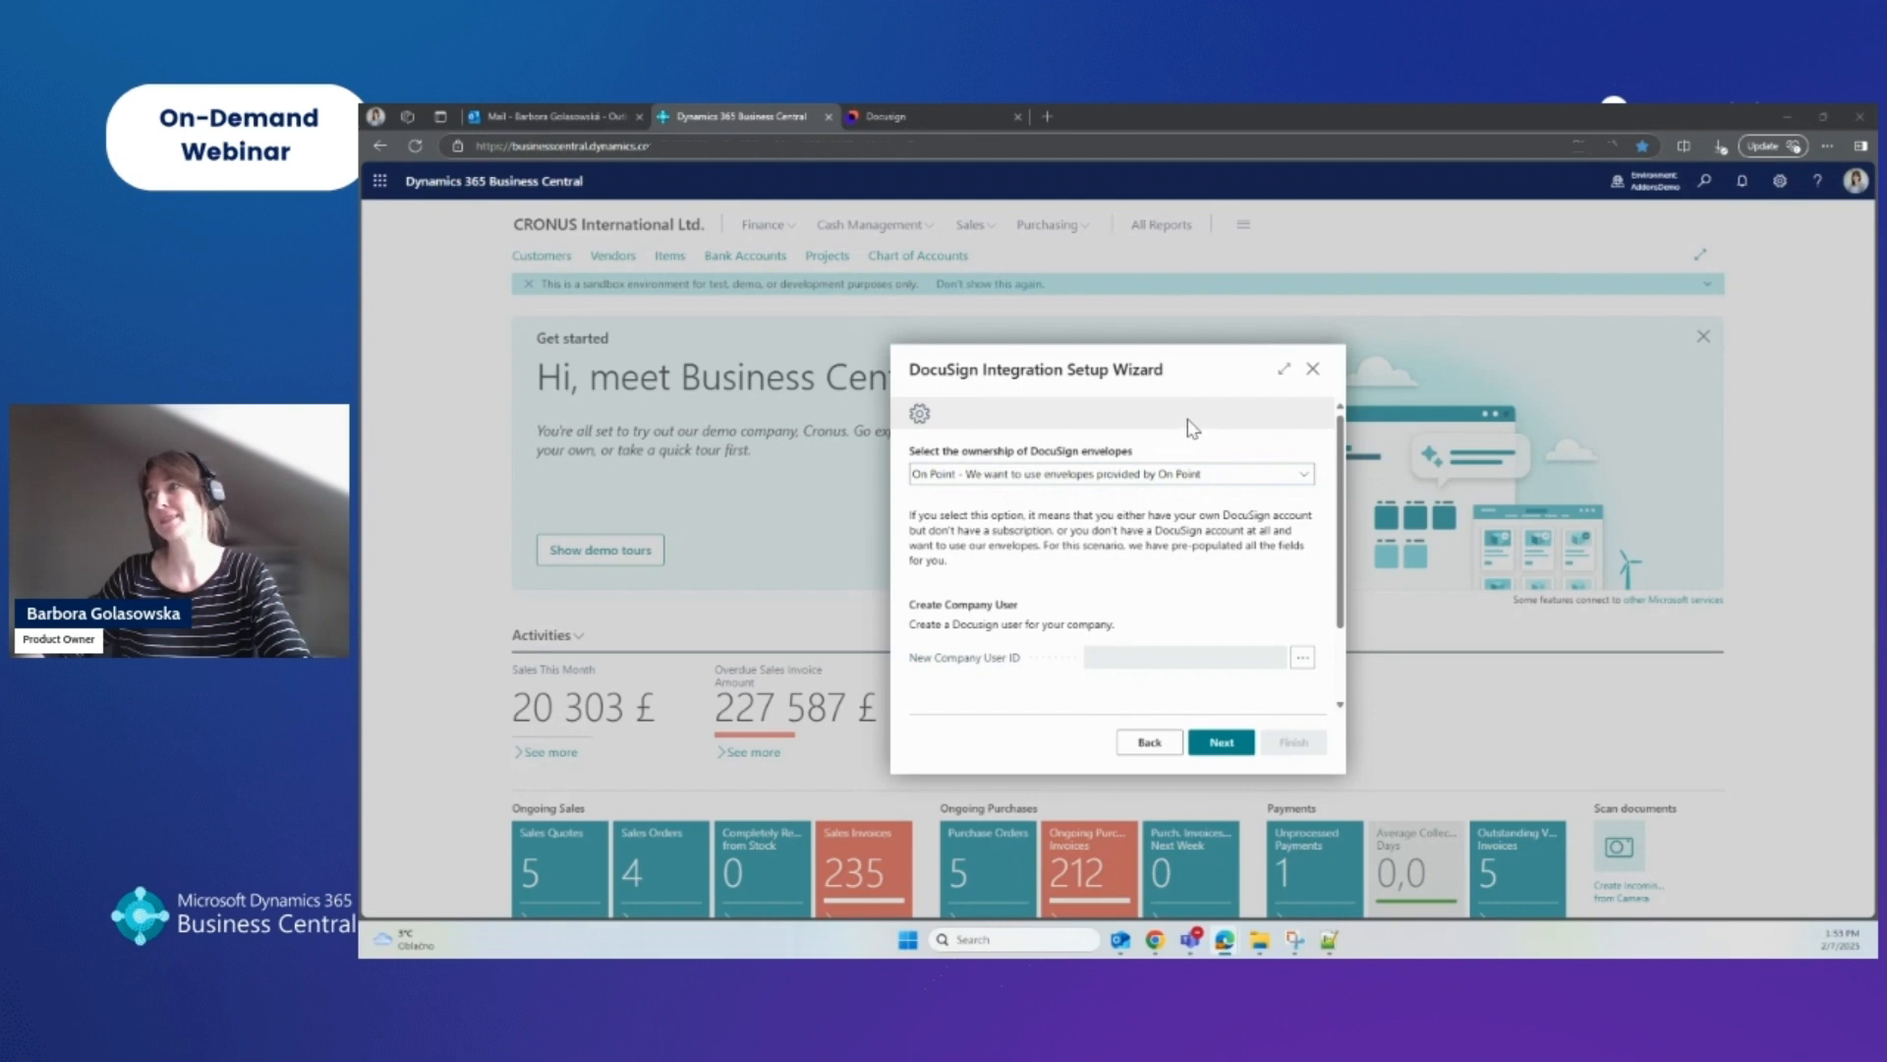
Set envelope ownership to "Our Own - We have a DocuSign subscription", grant application consent and continue to the API settings.
click(1246, 476)
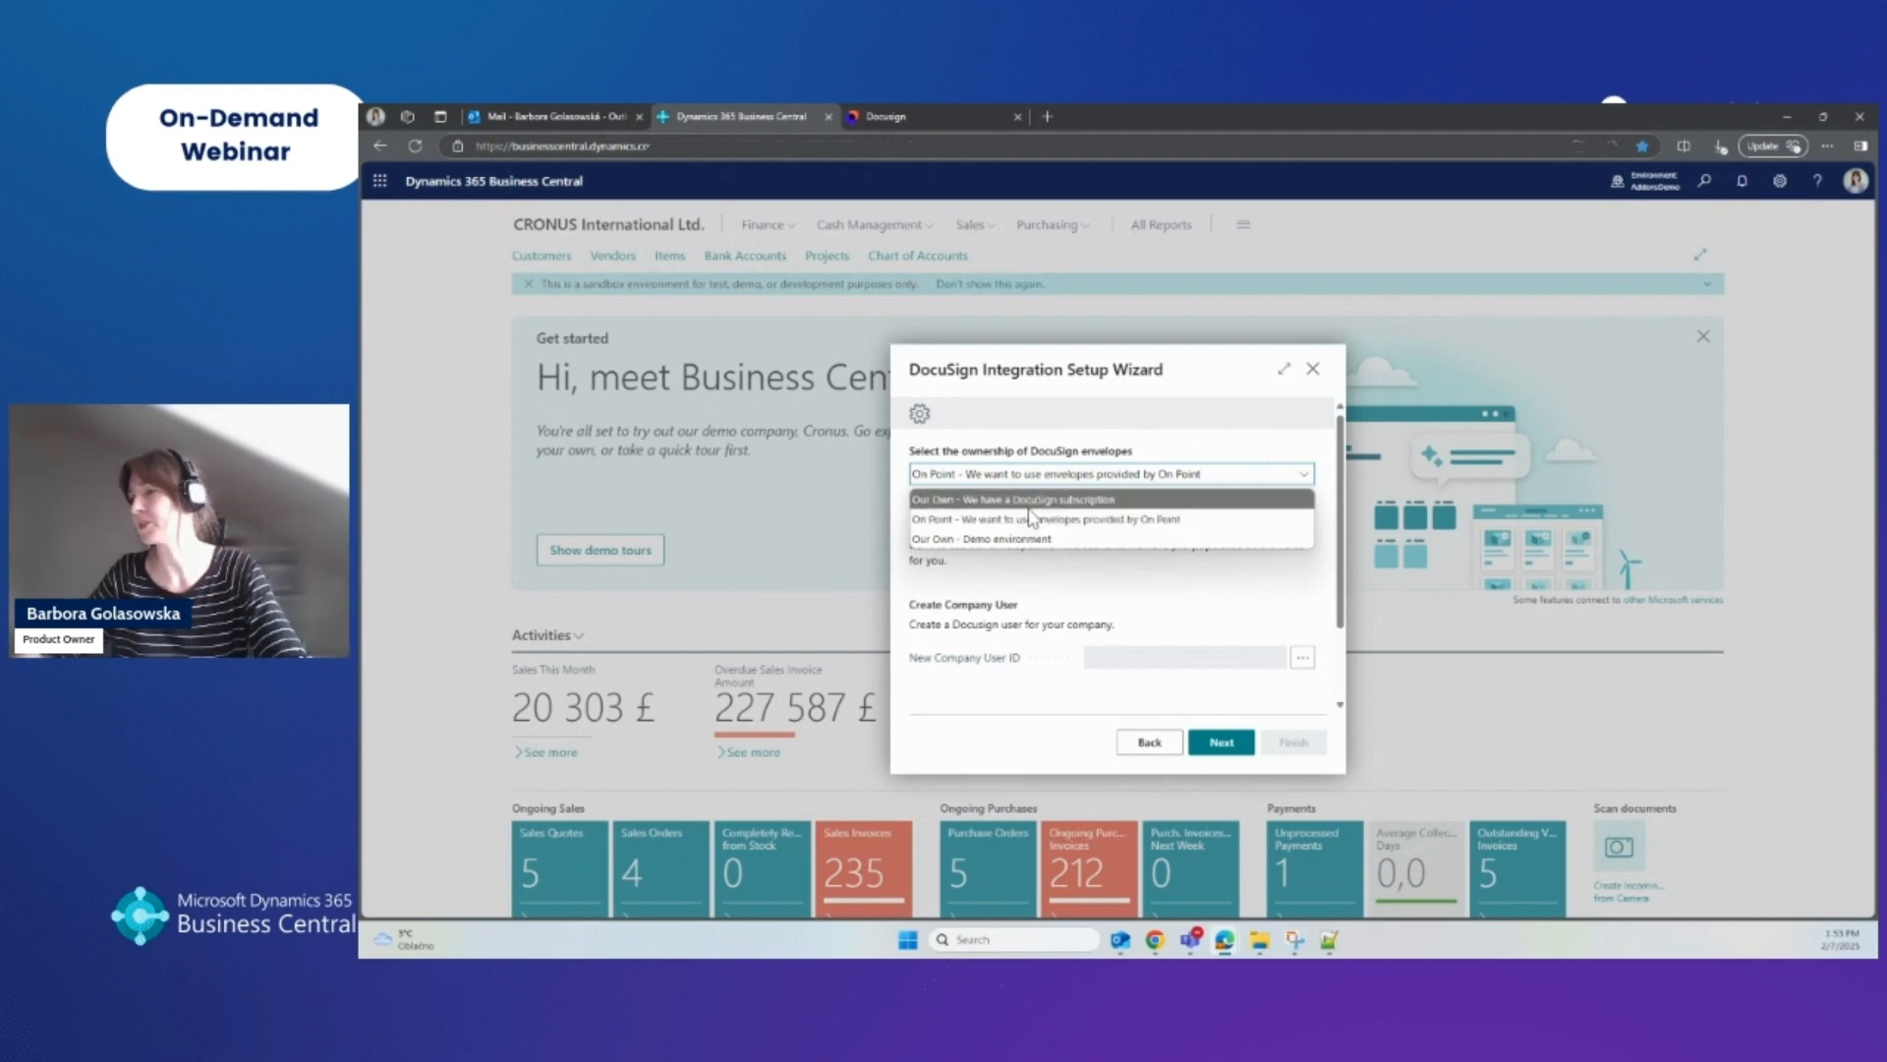
click(931, 501)
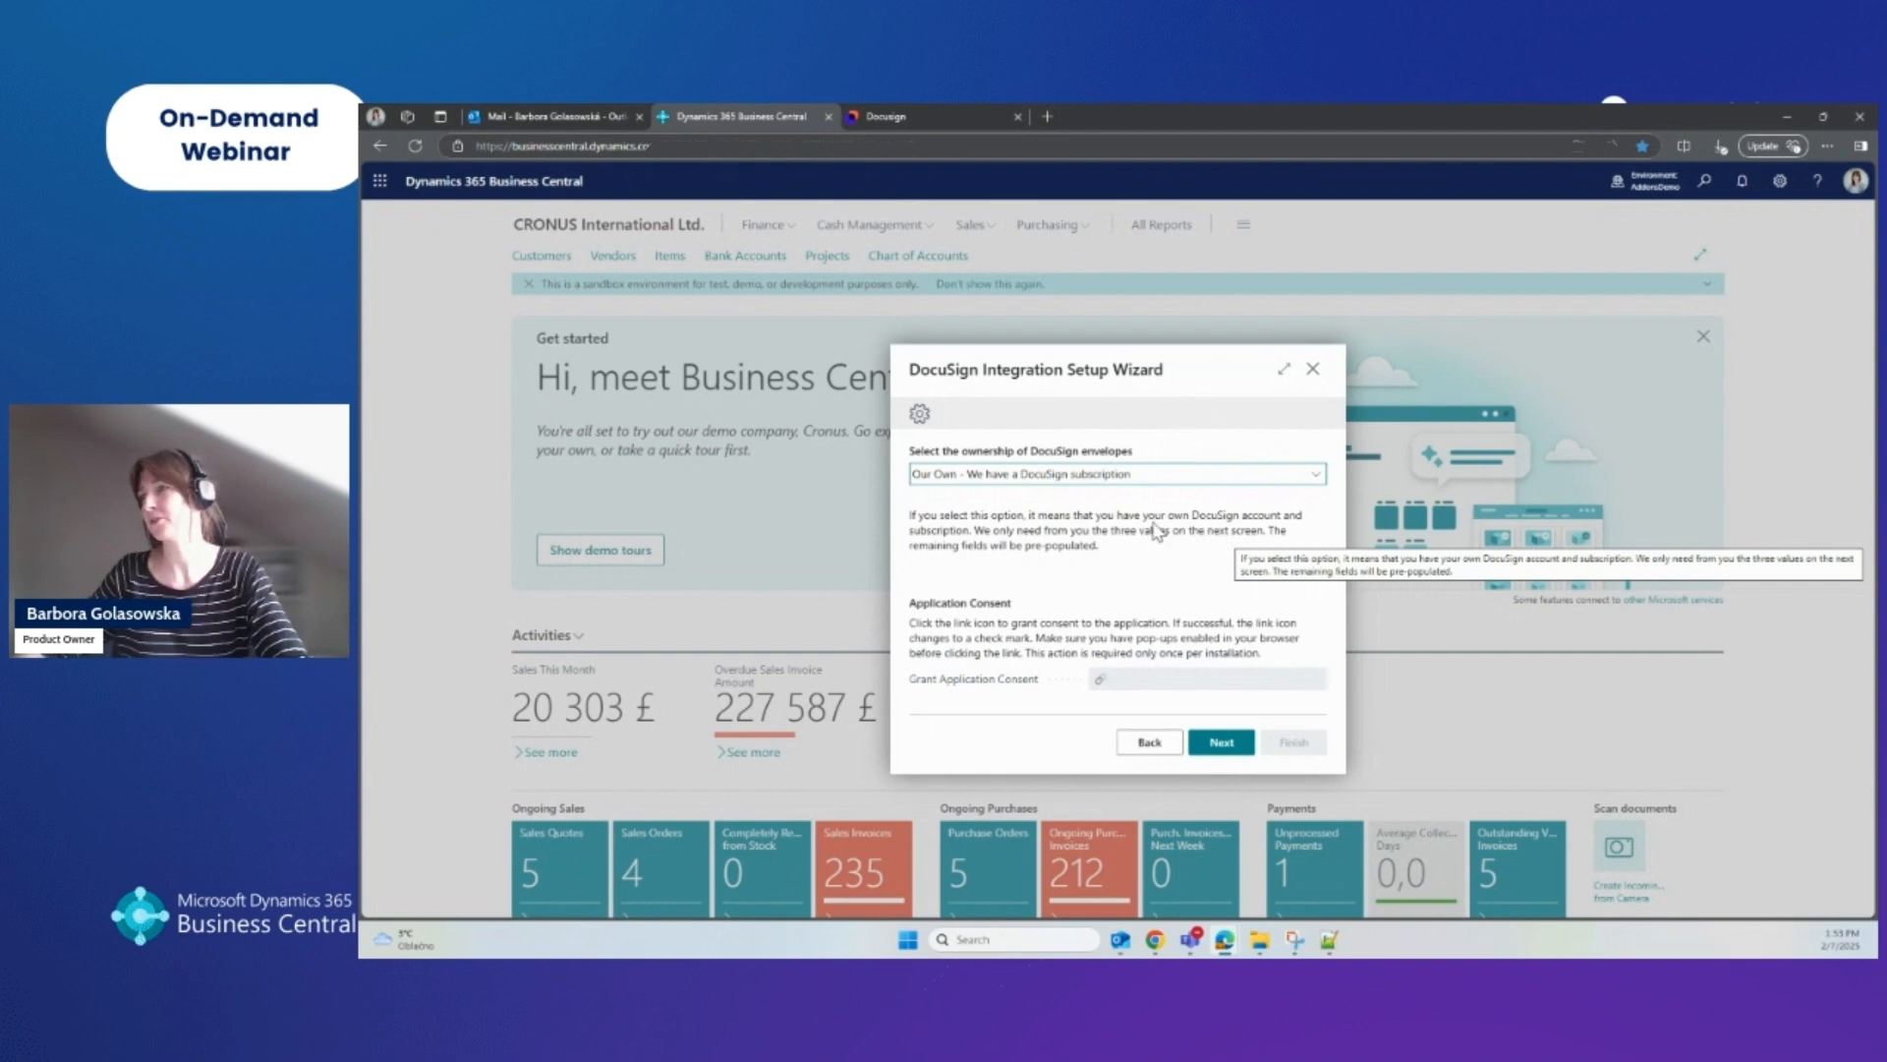
click(1100, 683)
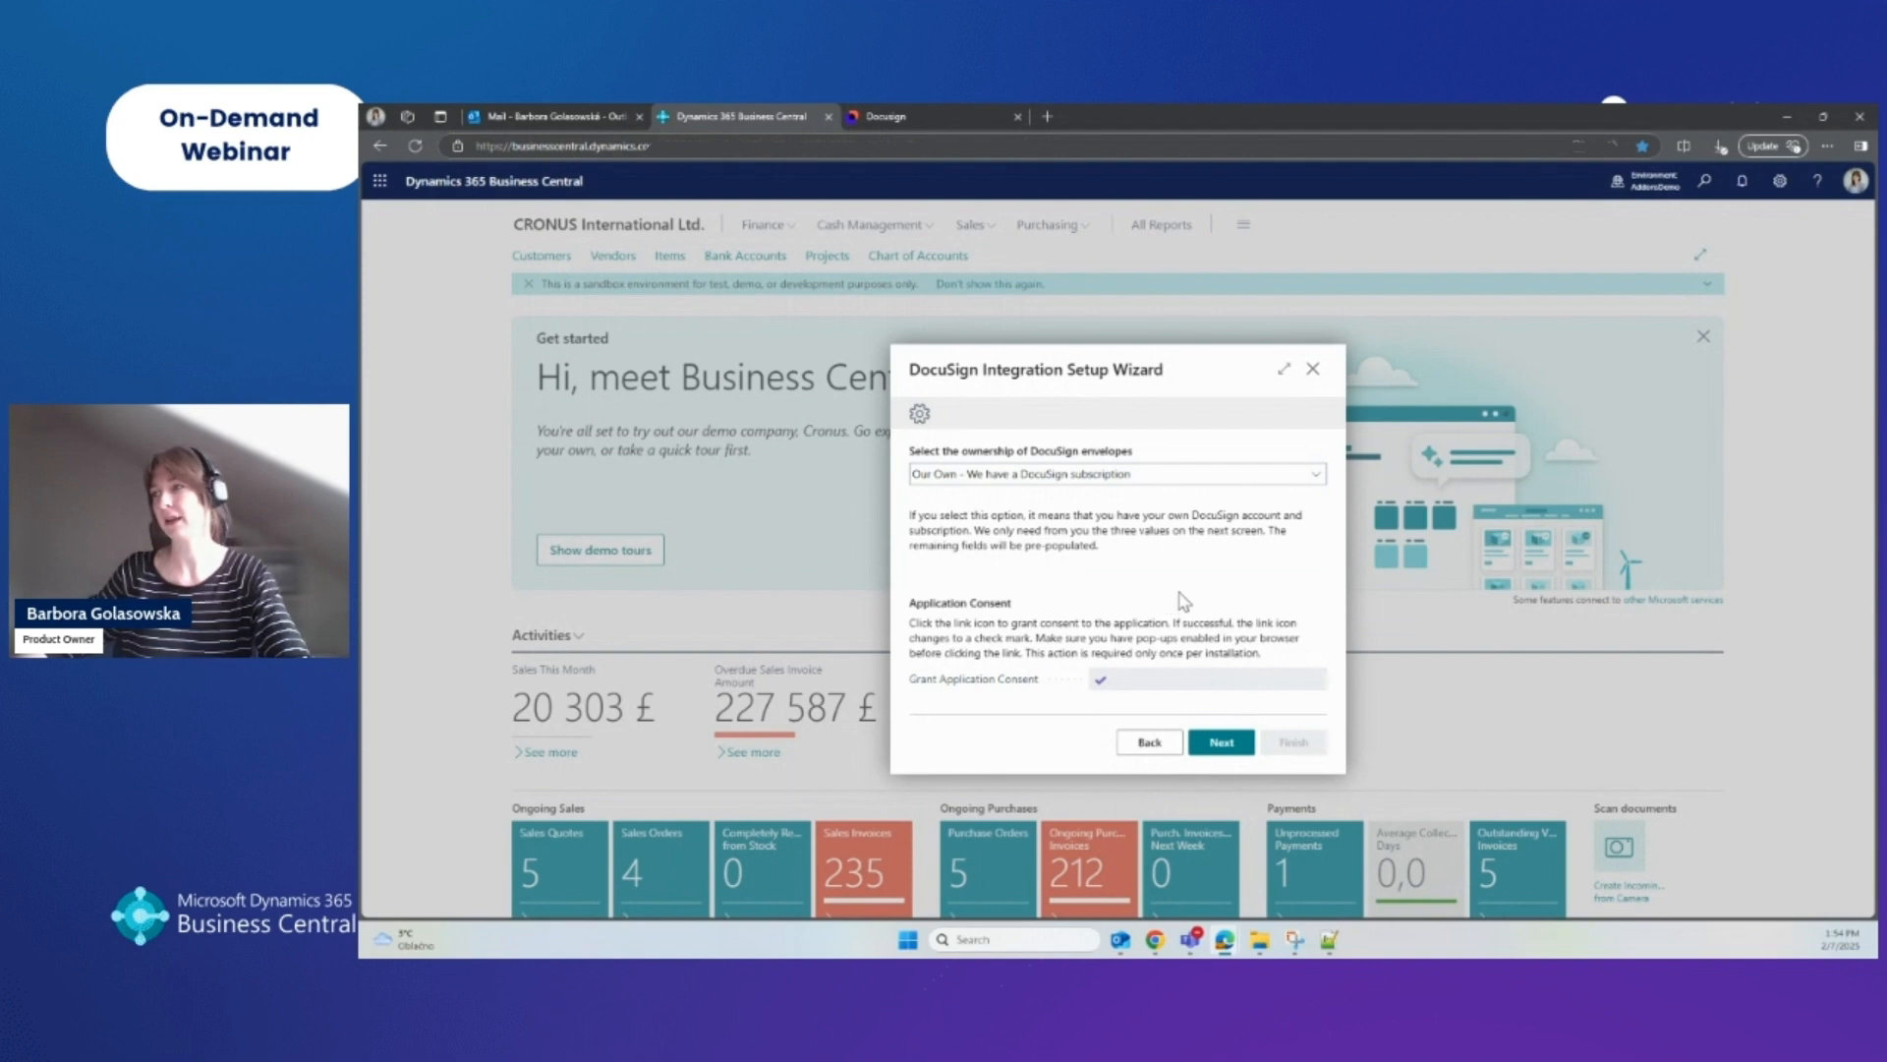
click(1236, 739)
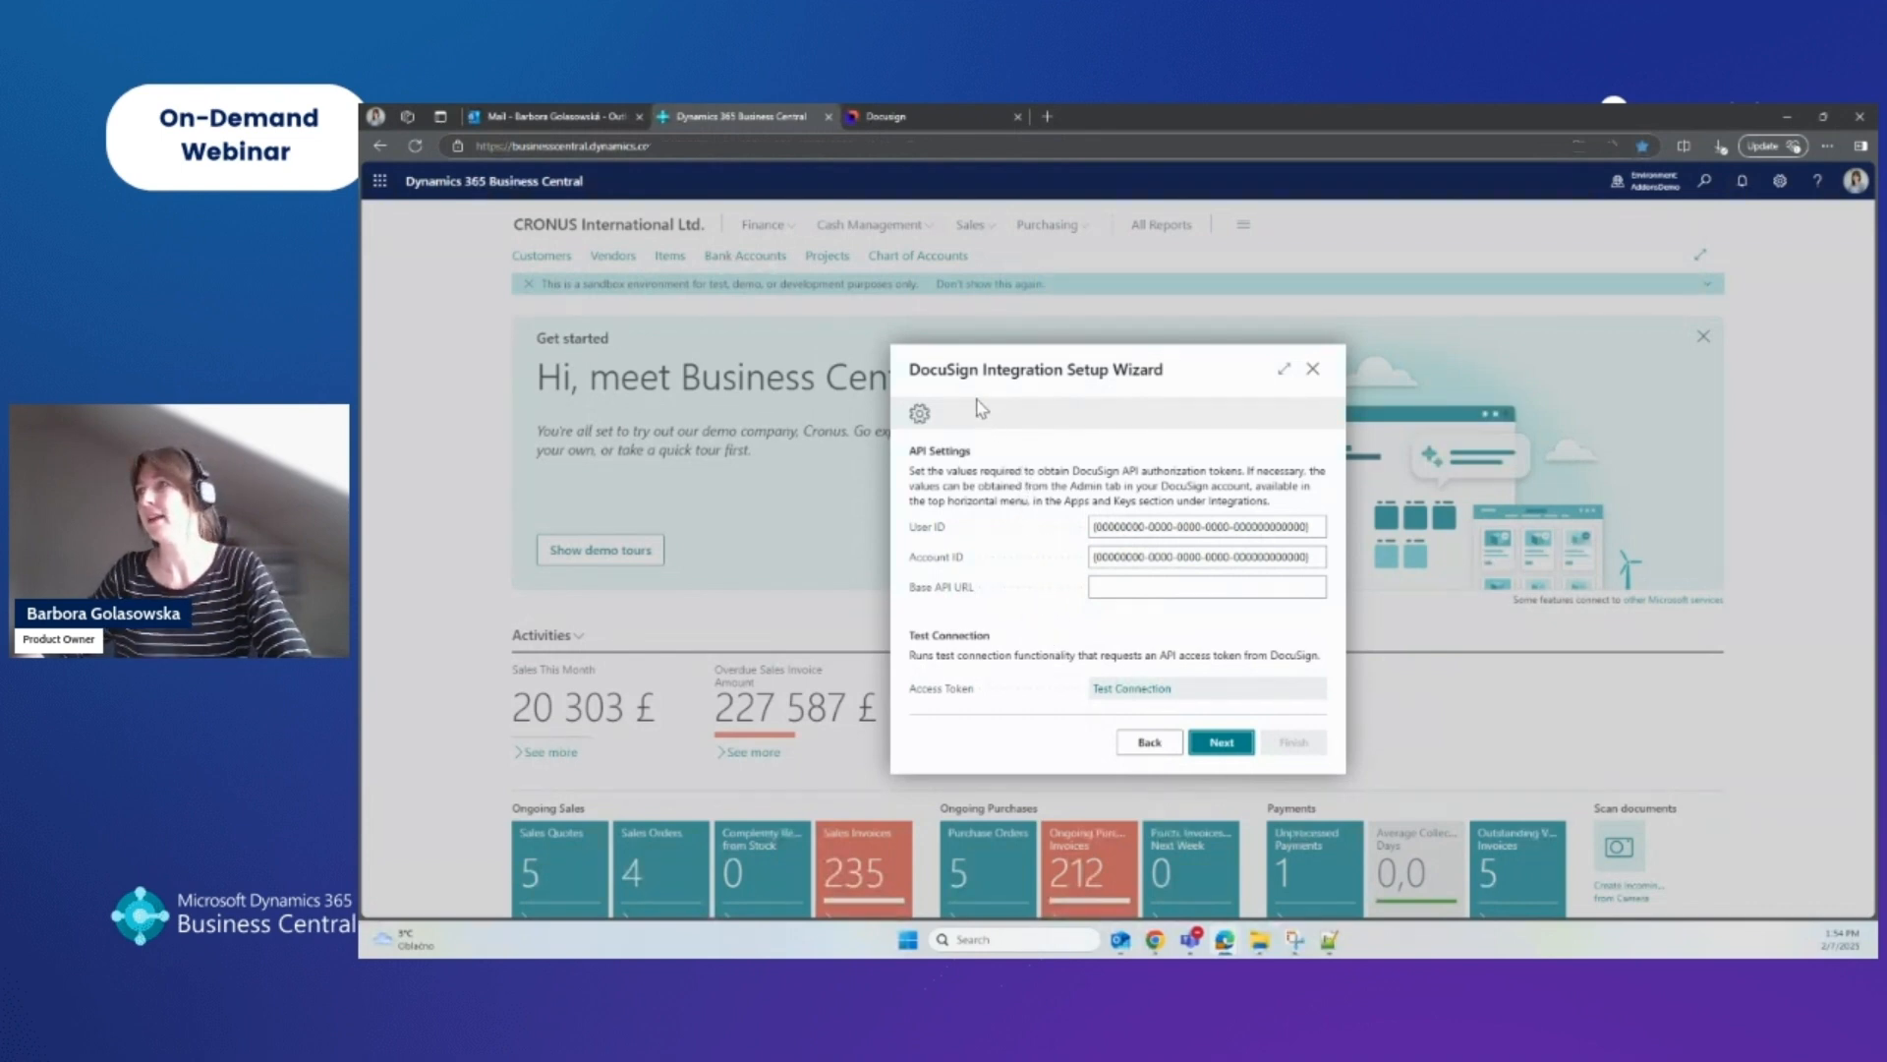
Switch to Docusign and open the Apps and Keys page in the admin area's integrations section.
click(951, 114)
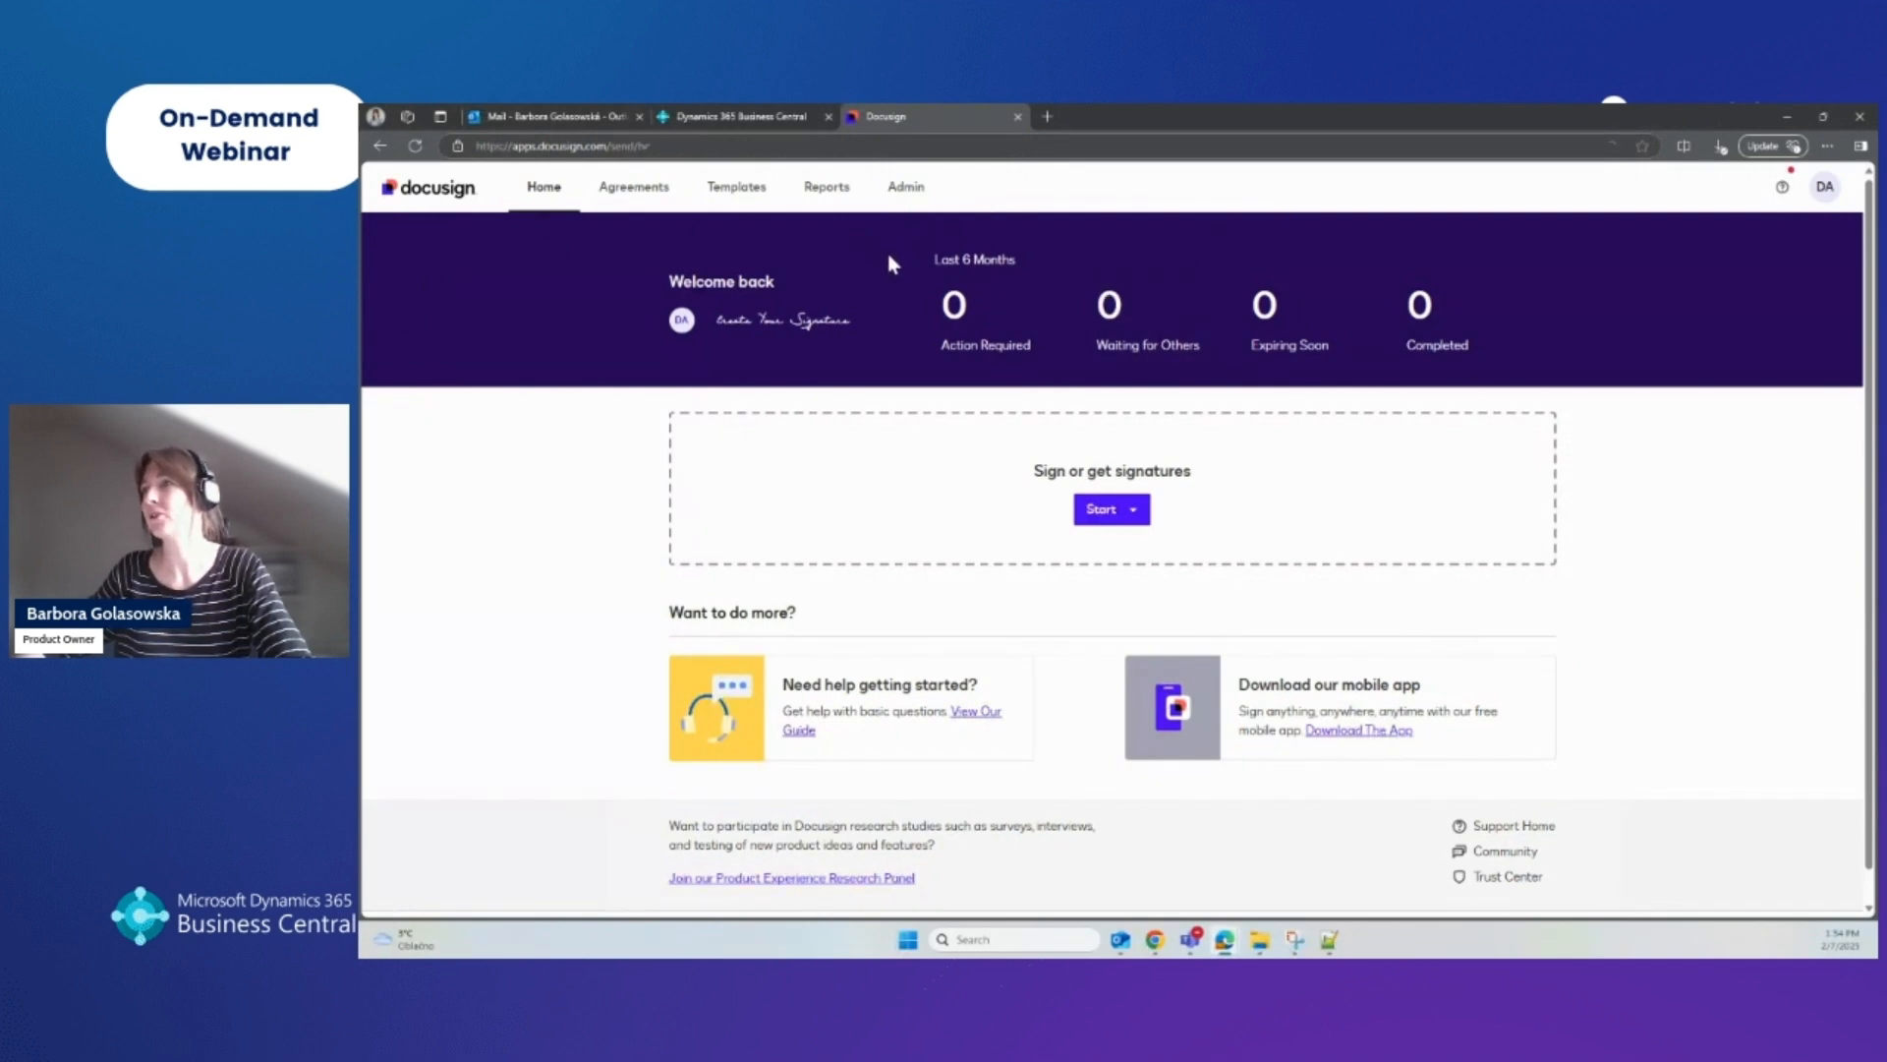
click(921, 208)
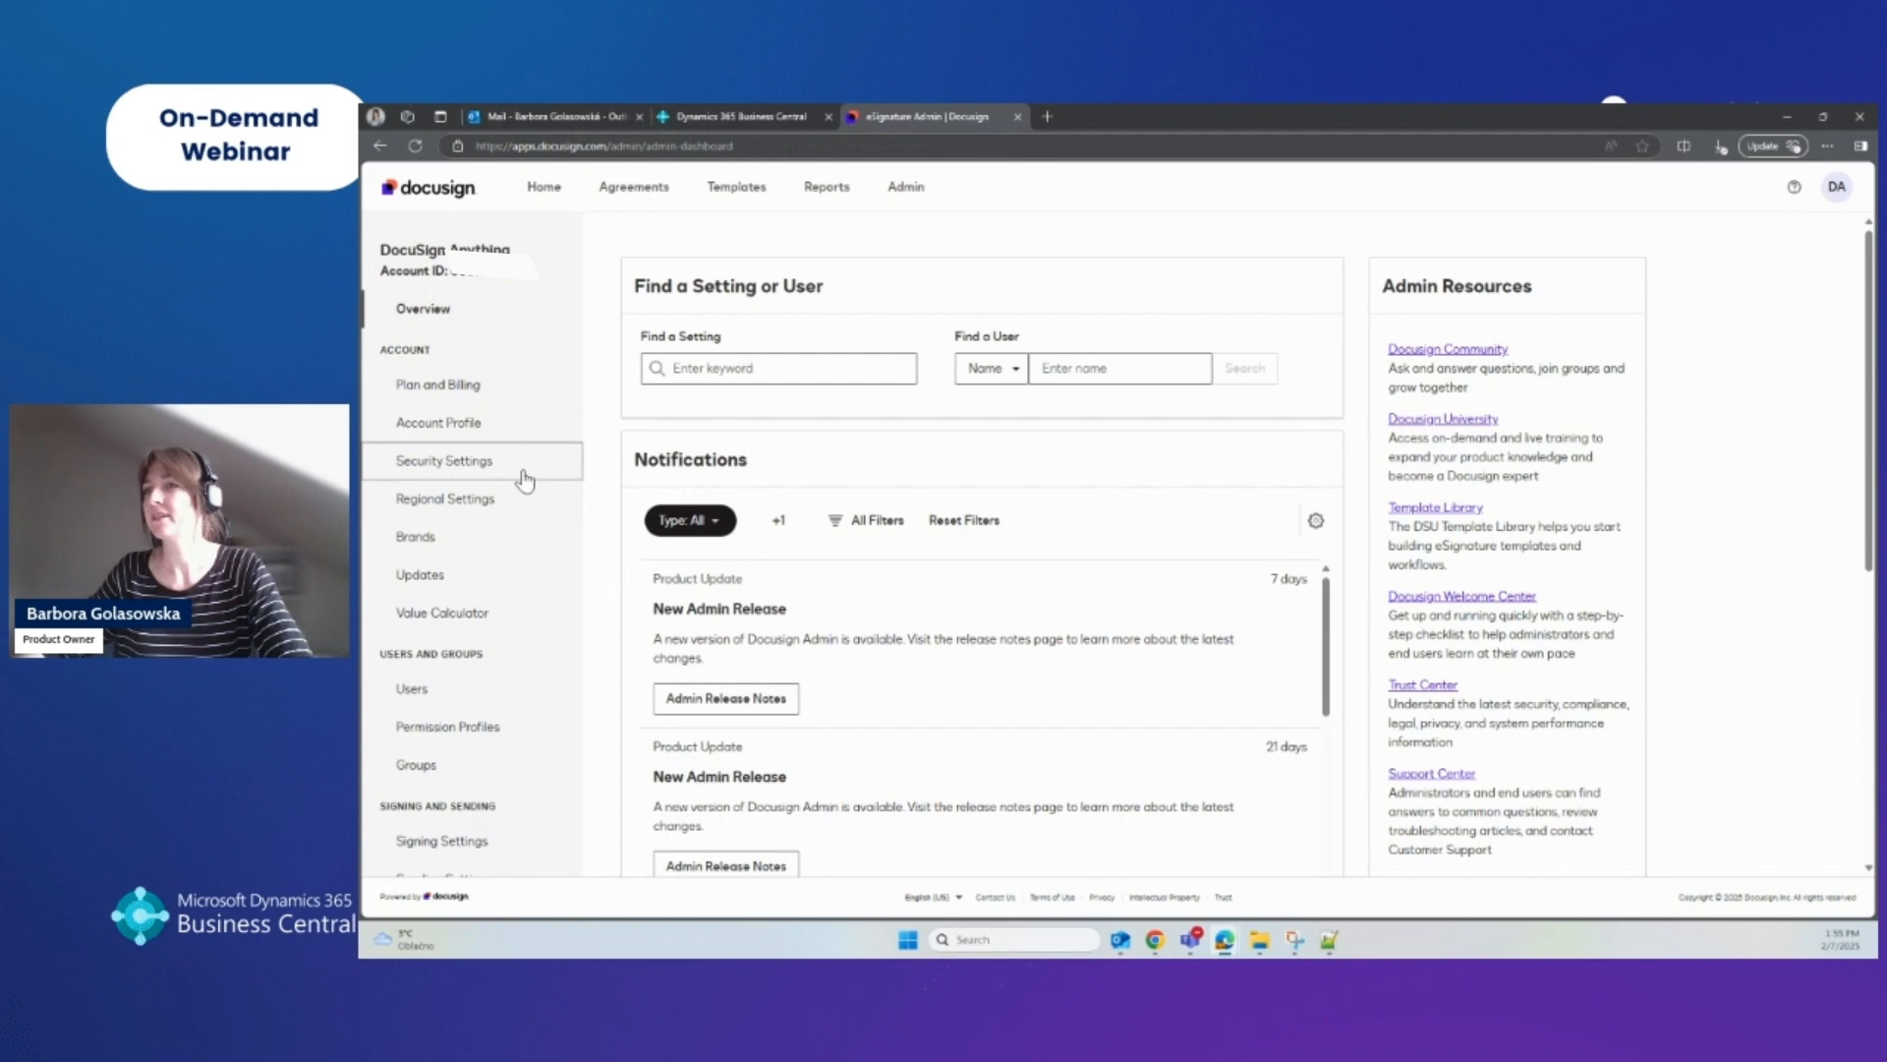
scroll(524, 482, down, 1)
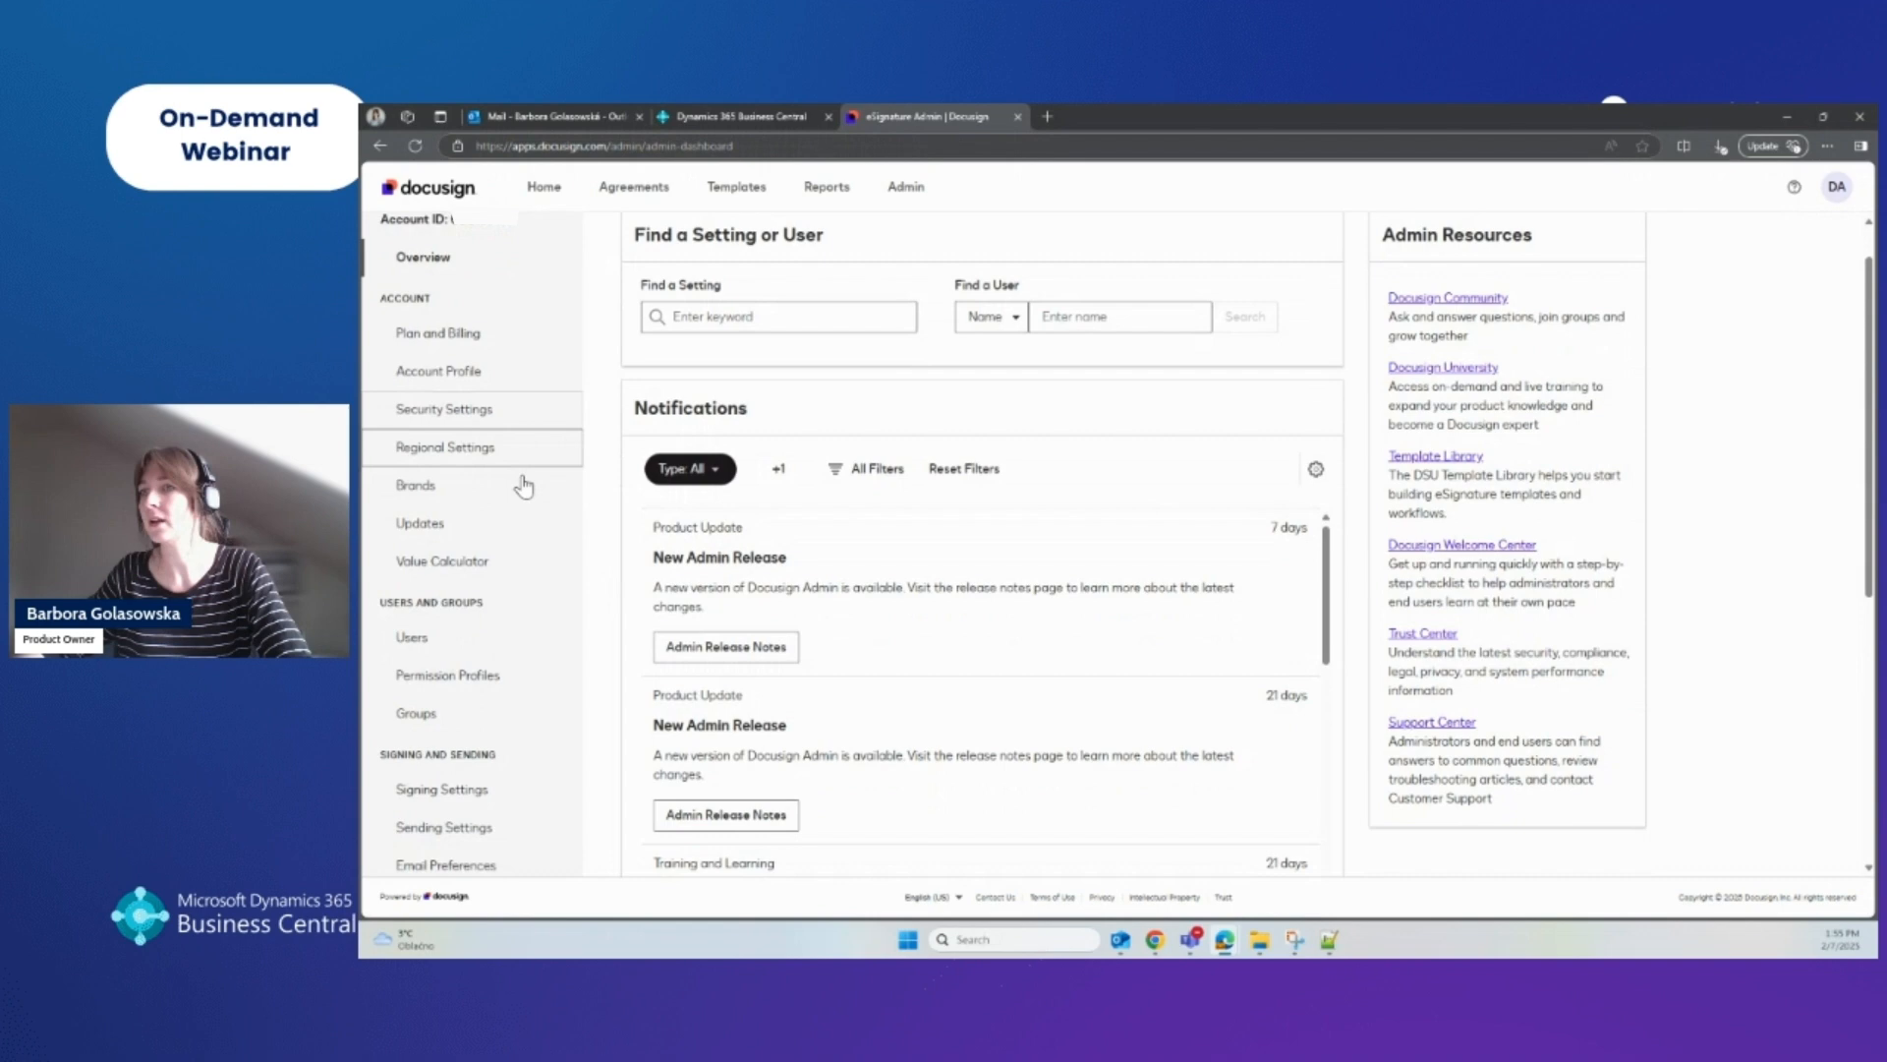
scroll(516, 511, down, 5)
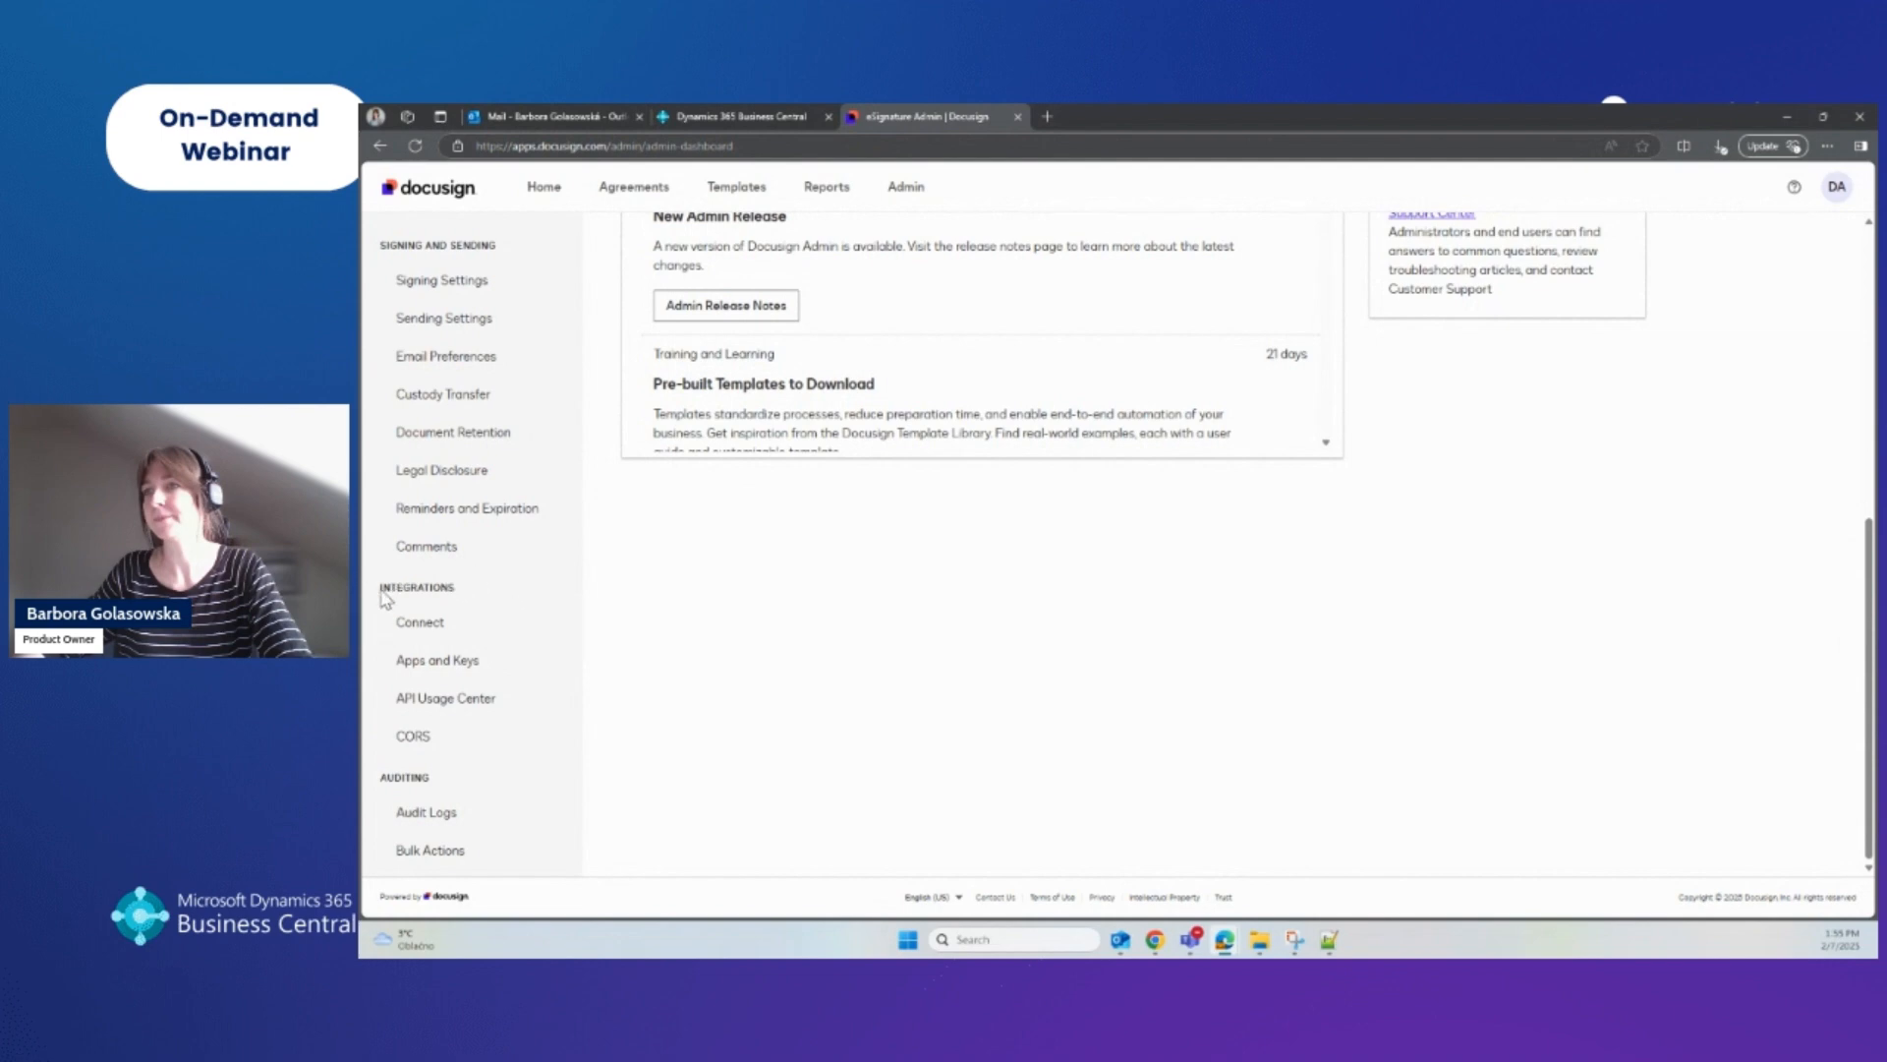
click(442, 662)
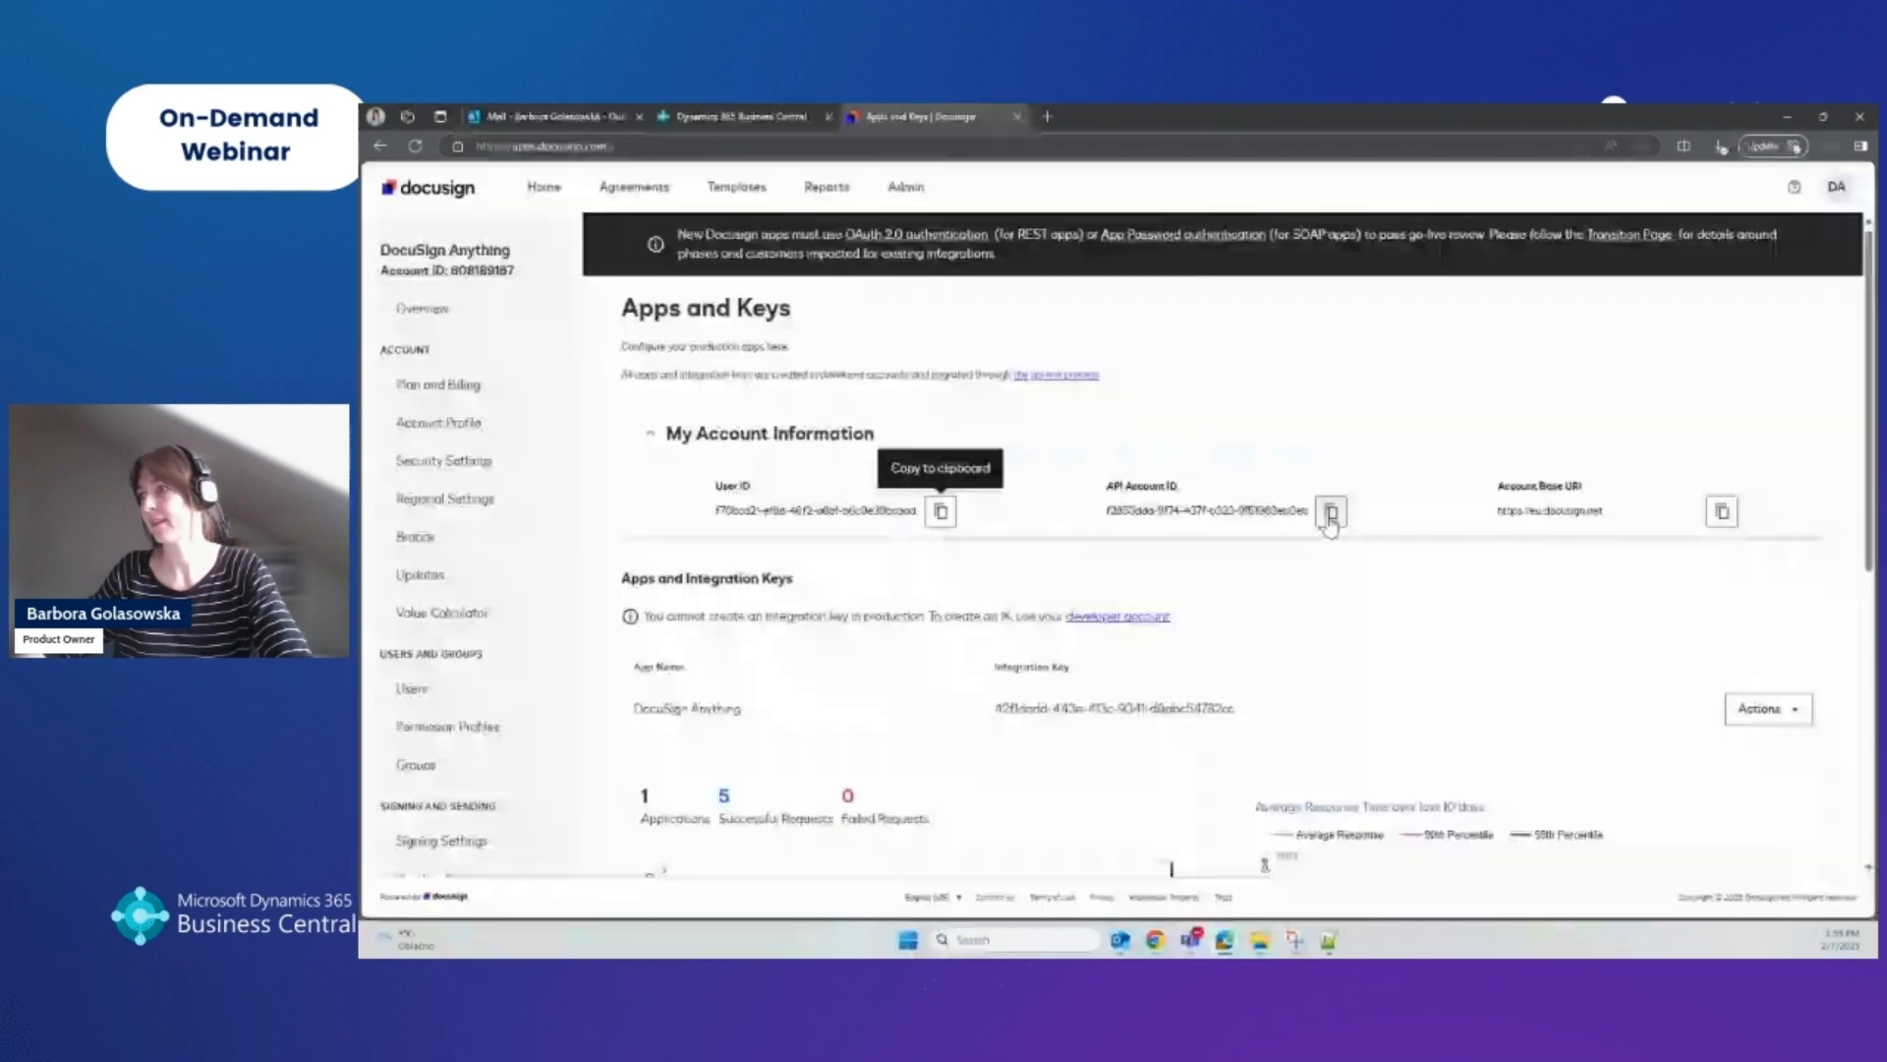
Copy the API Account ID from Docusign and enter it as the Account ID in Business Central's DocuSign Integration Setup Wizard.
click(1331, 510)
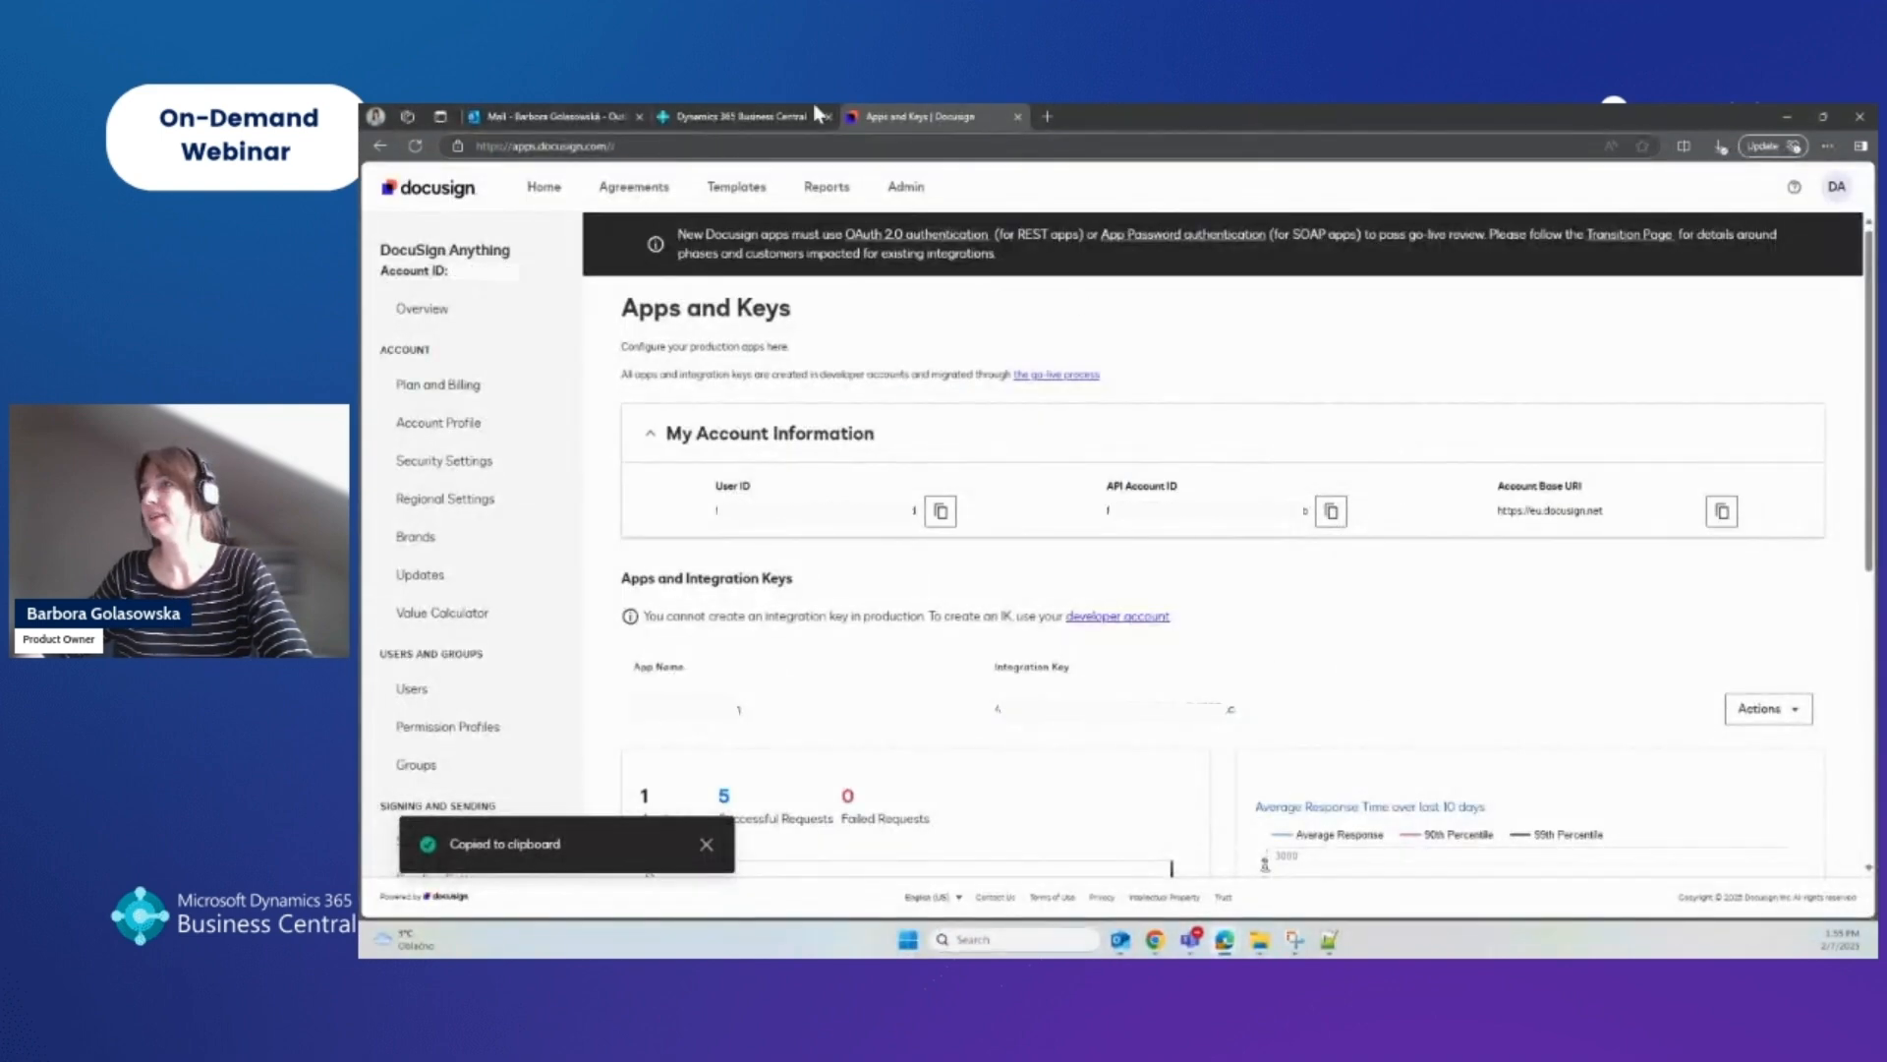
click(719, 115)
click(1177, 563)
key(ctrl+v)
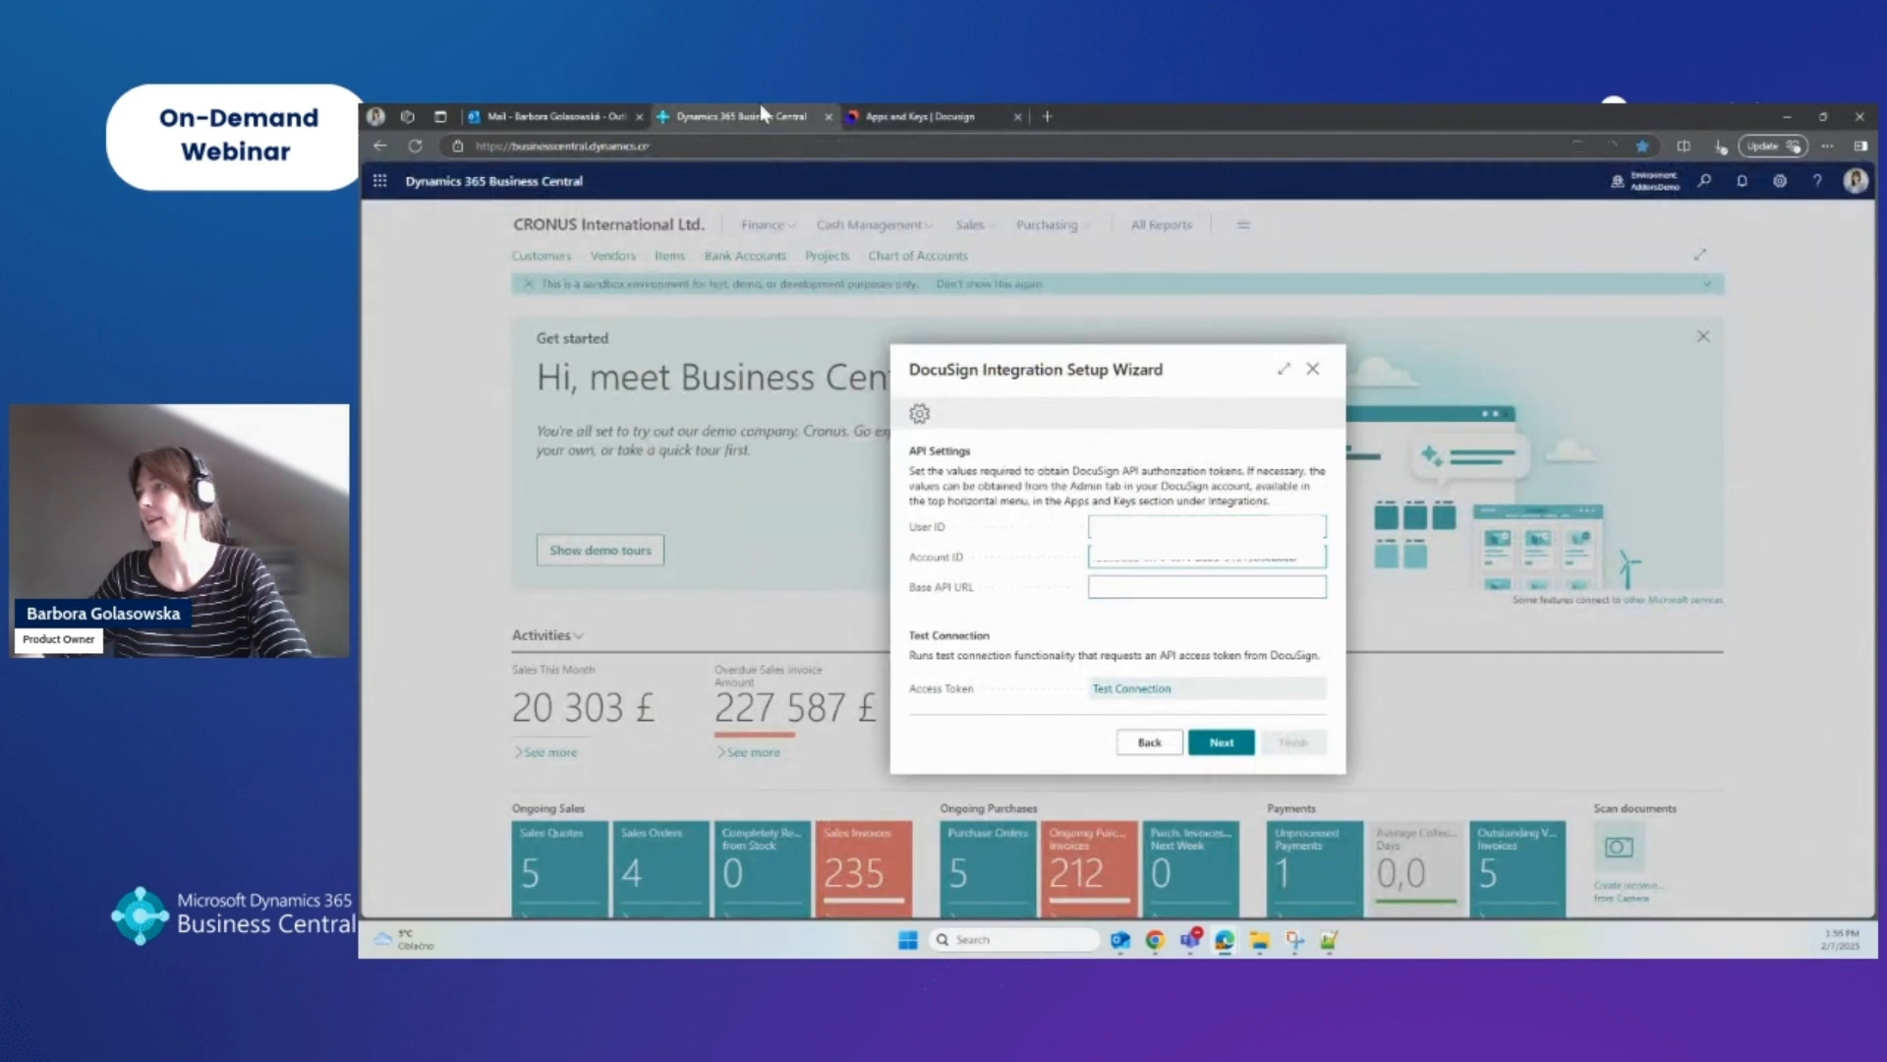
click(867, 116)
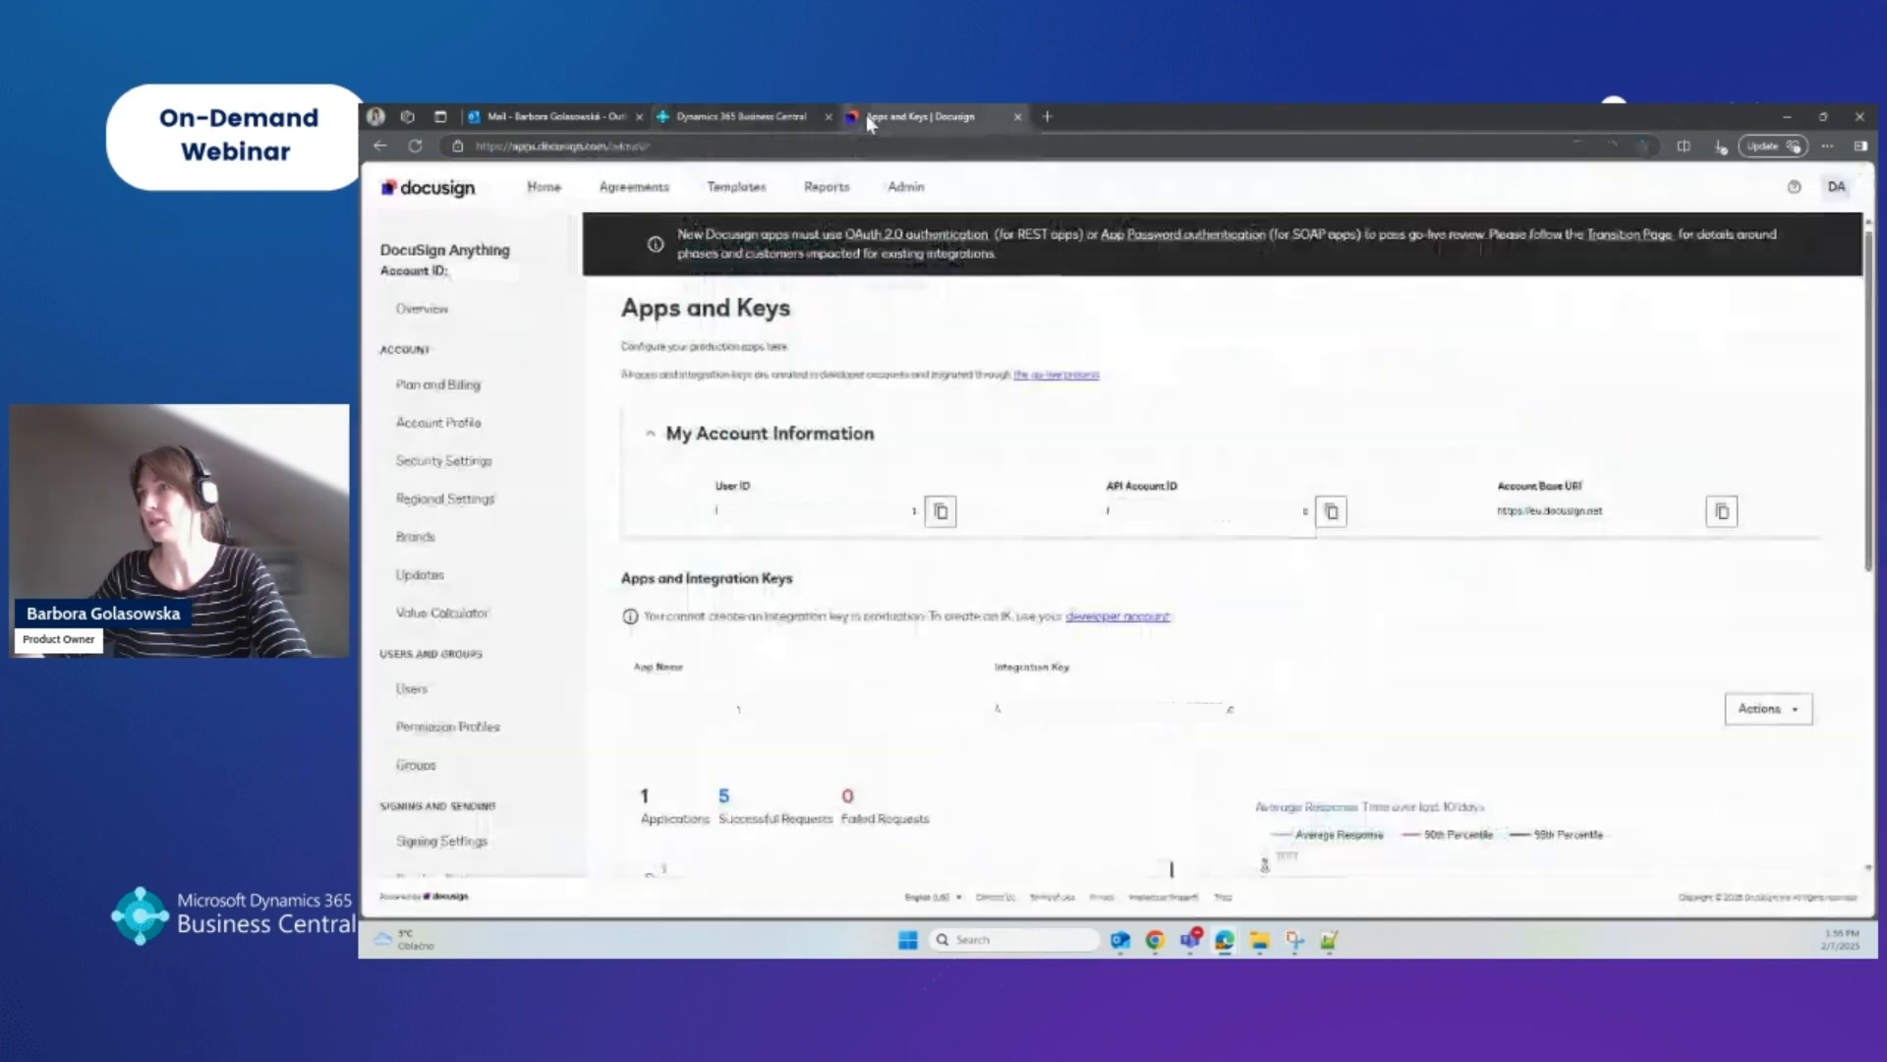
click(1720, 519)
click(741, 114)
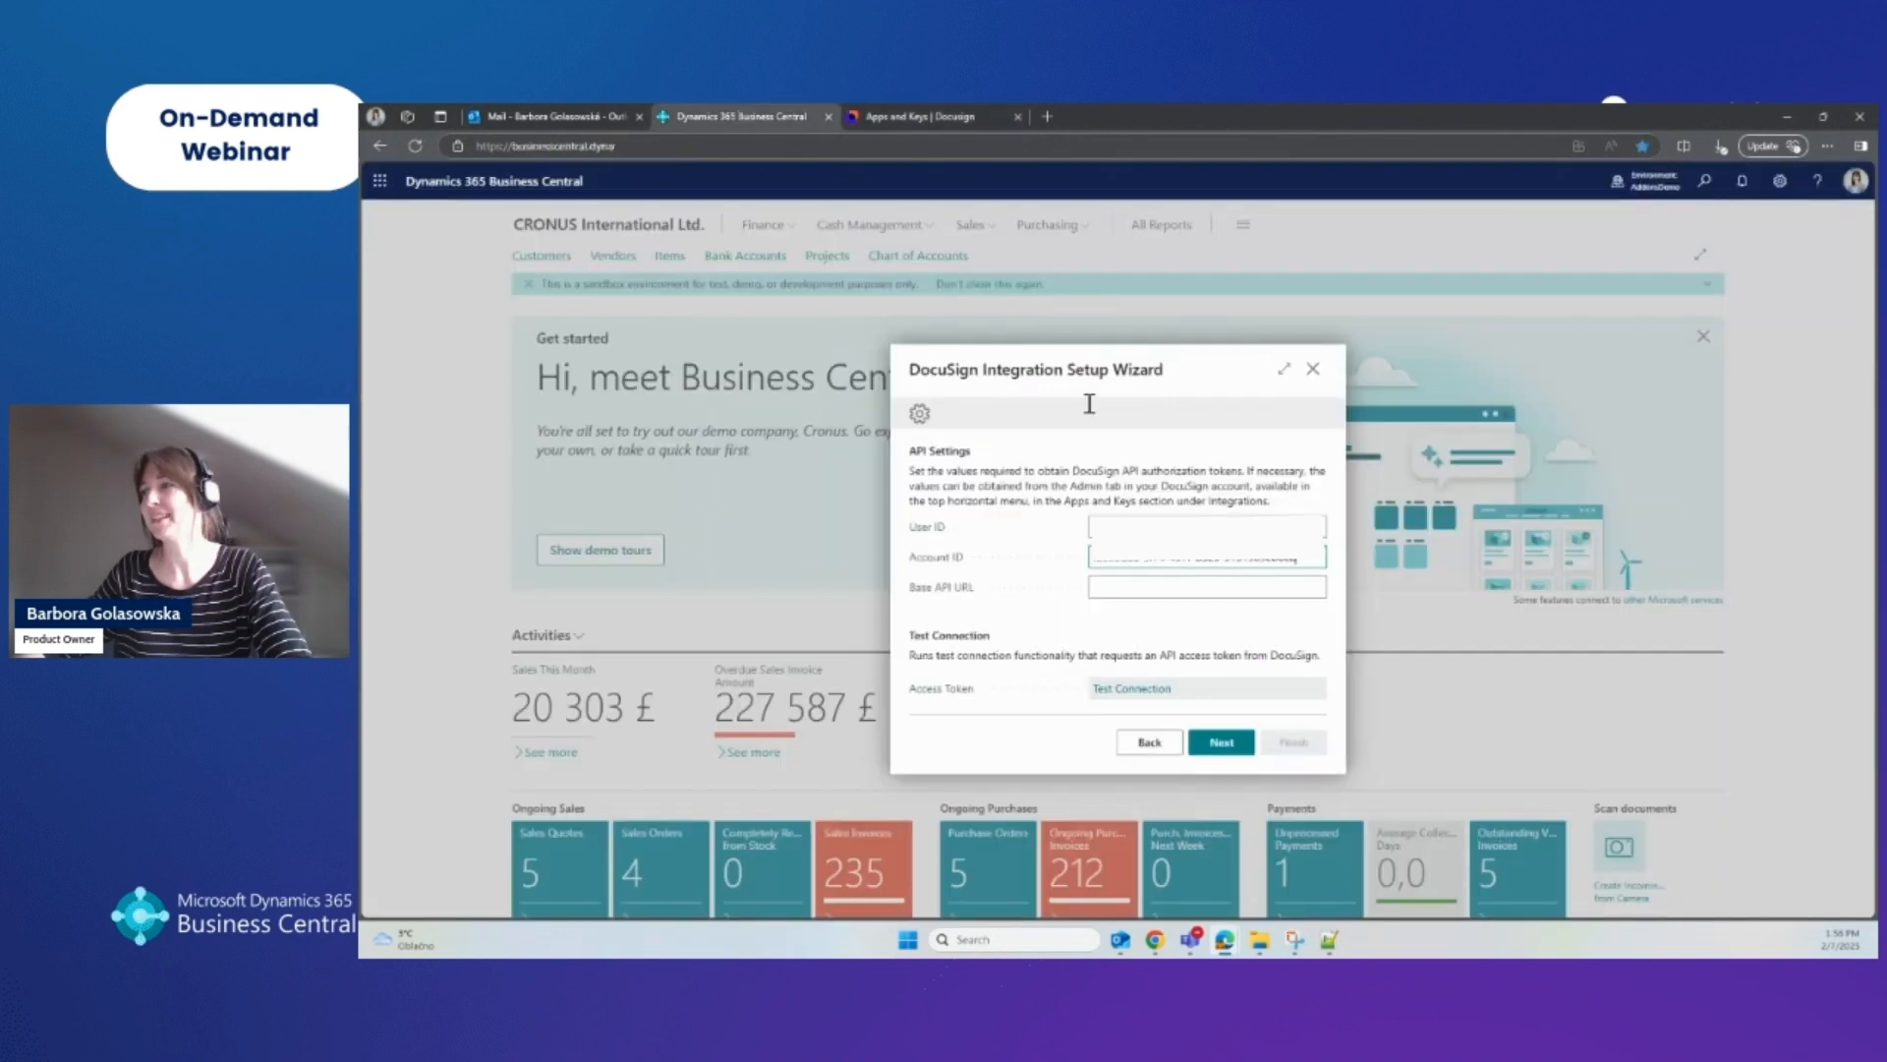
click(1133, 586)
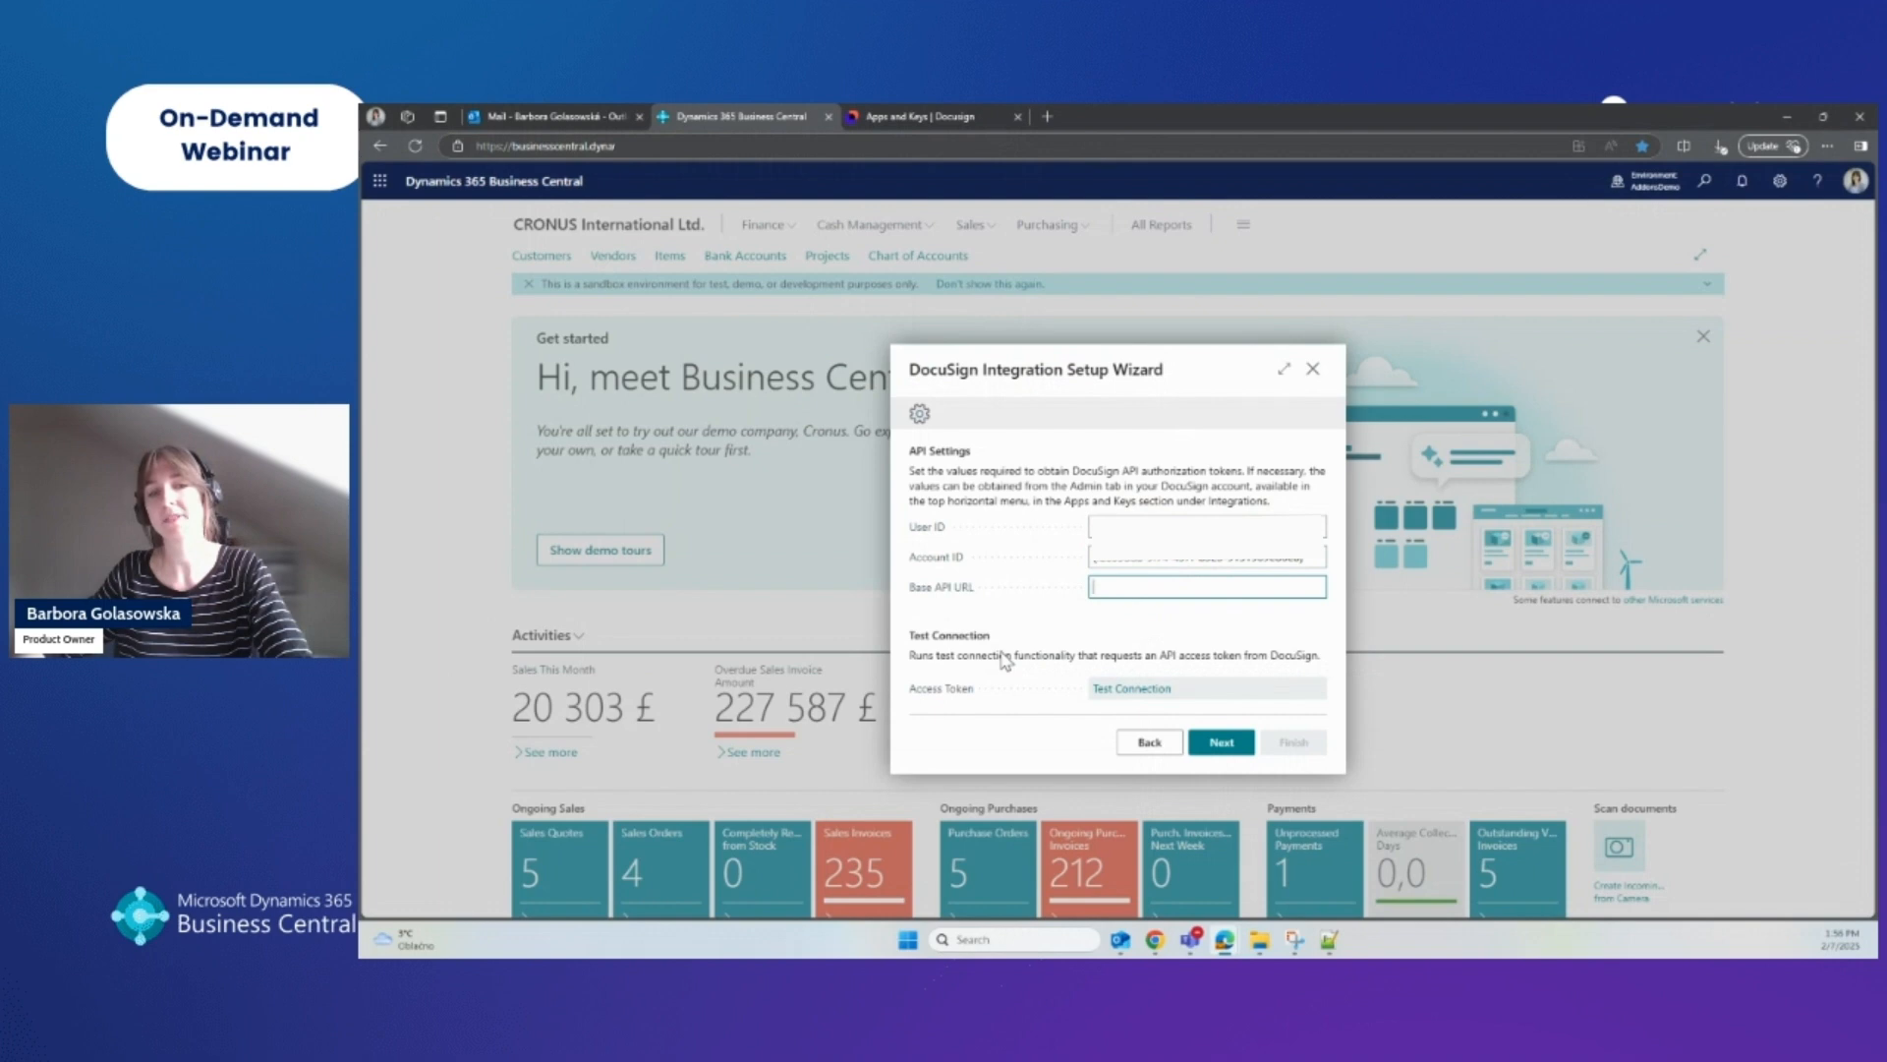
key(ctrl+v)
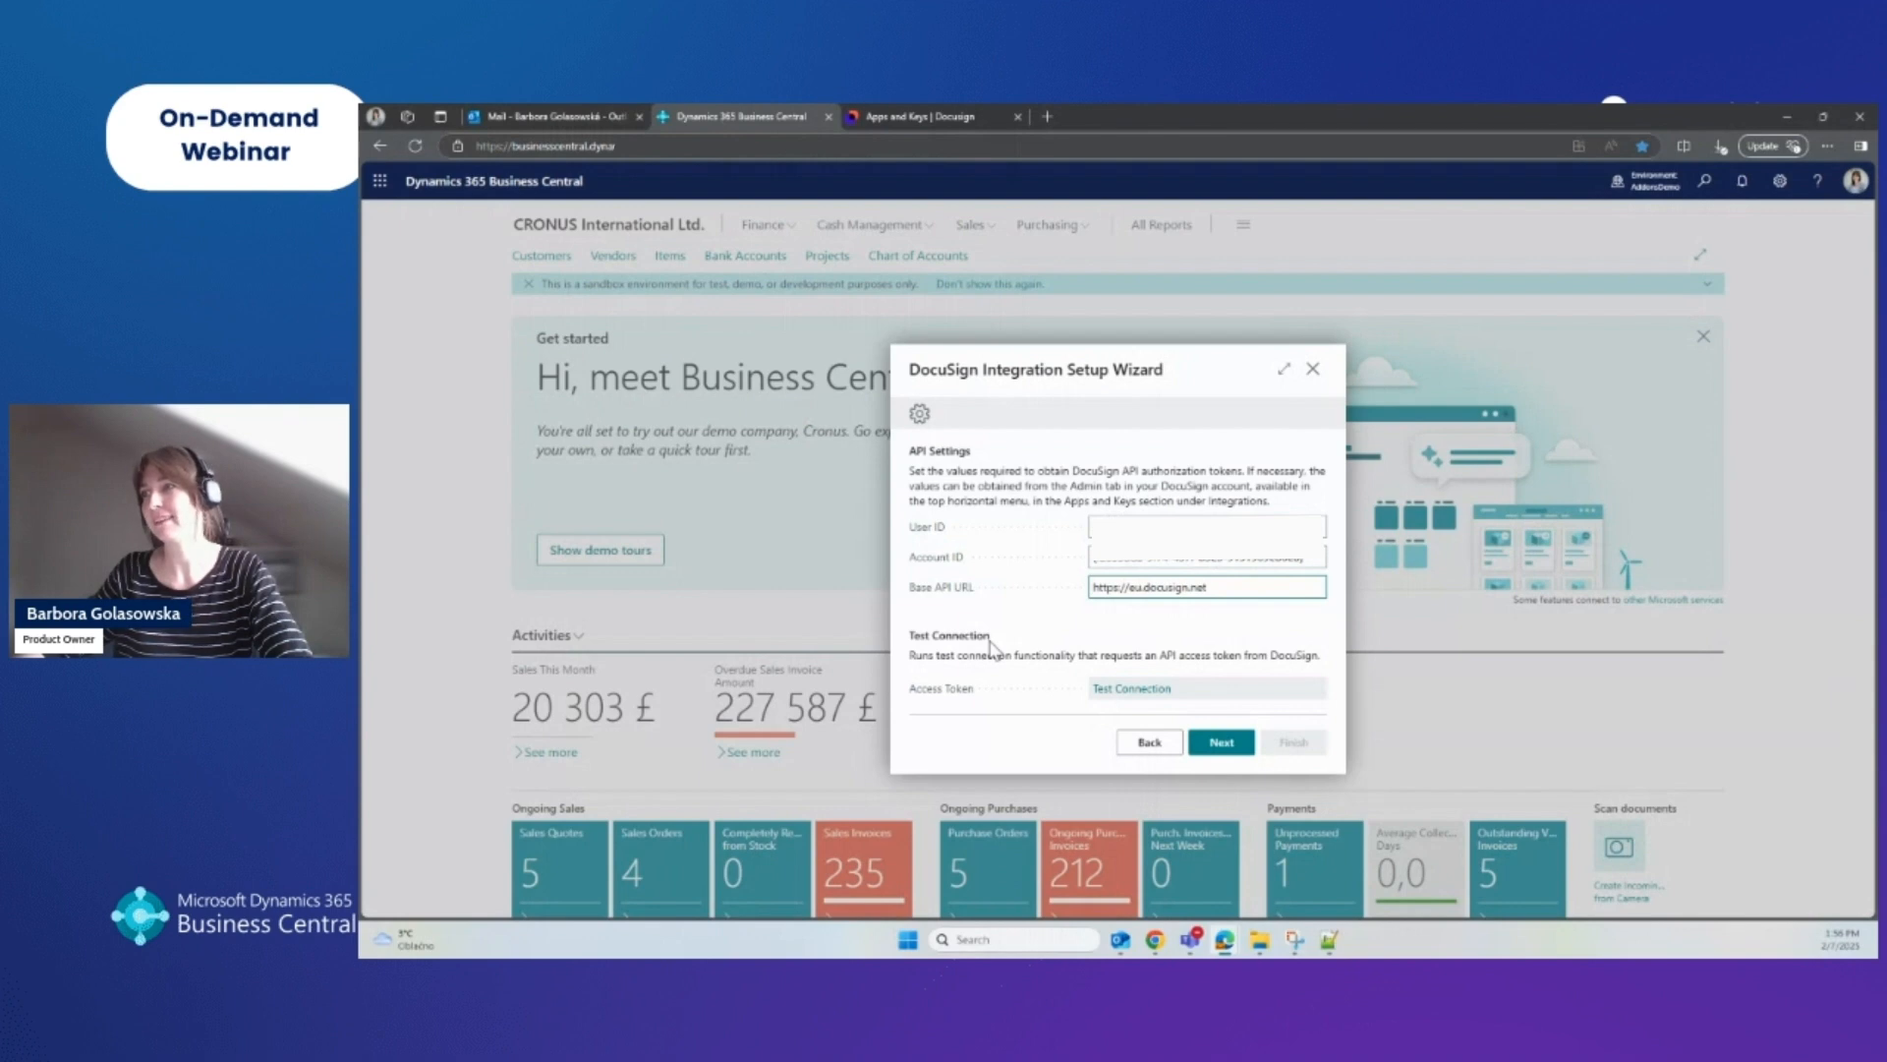
click(1069, 634)
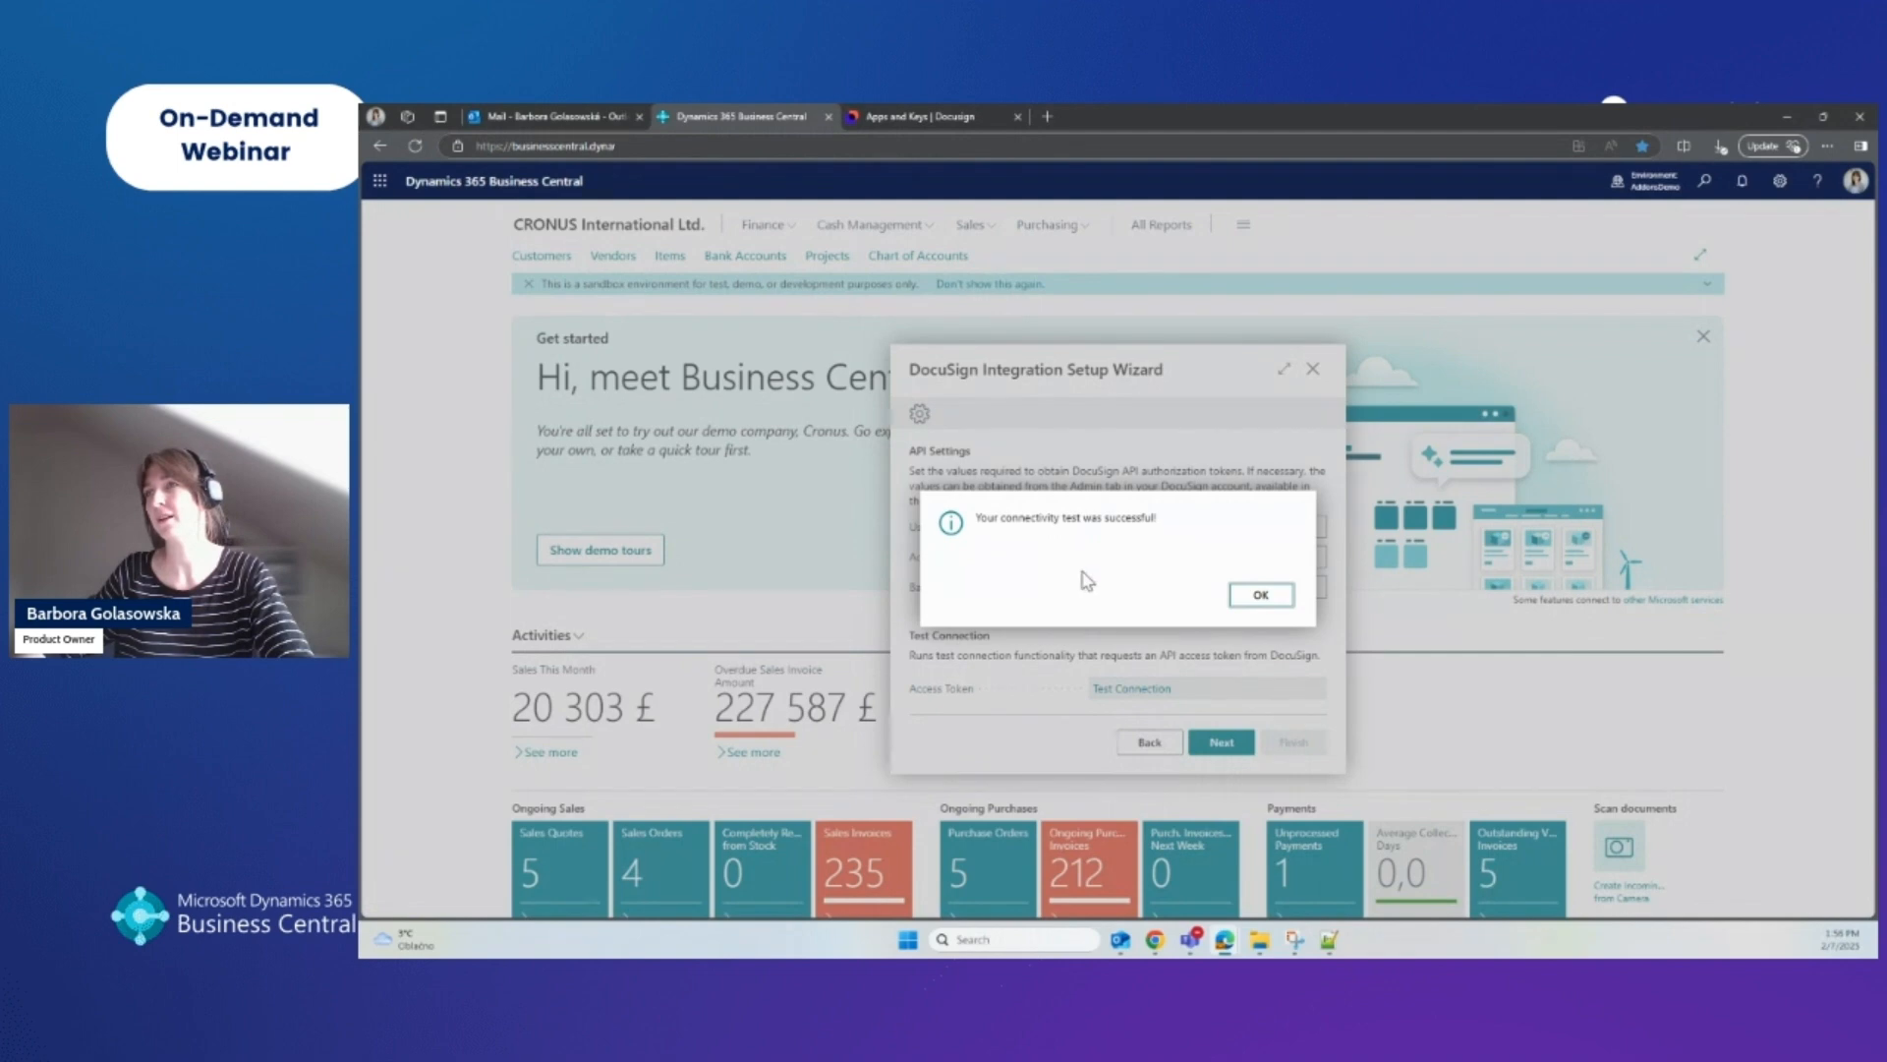
click(1262, 602)
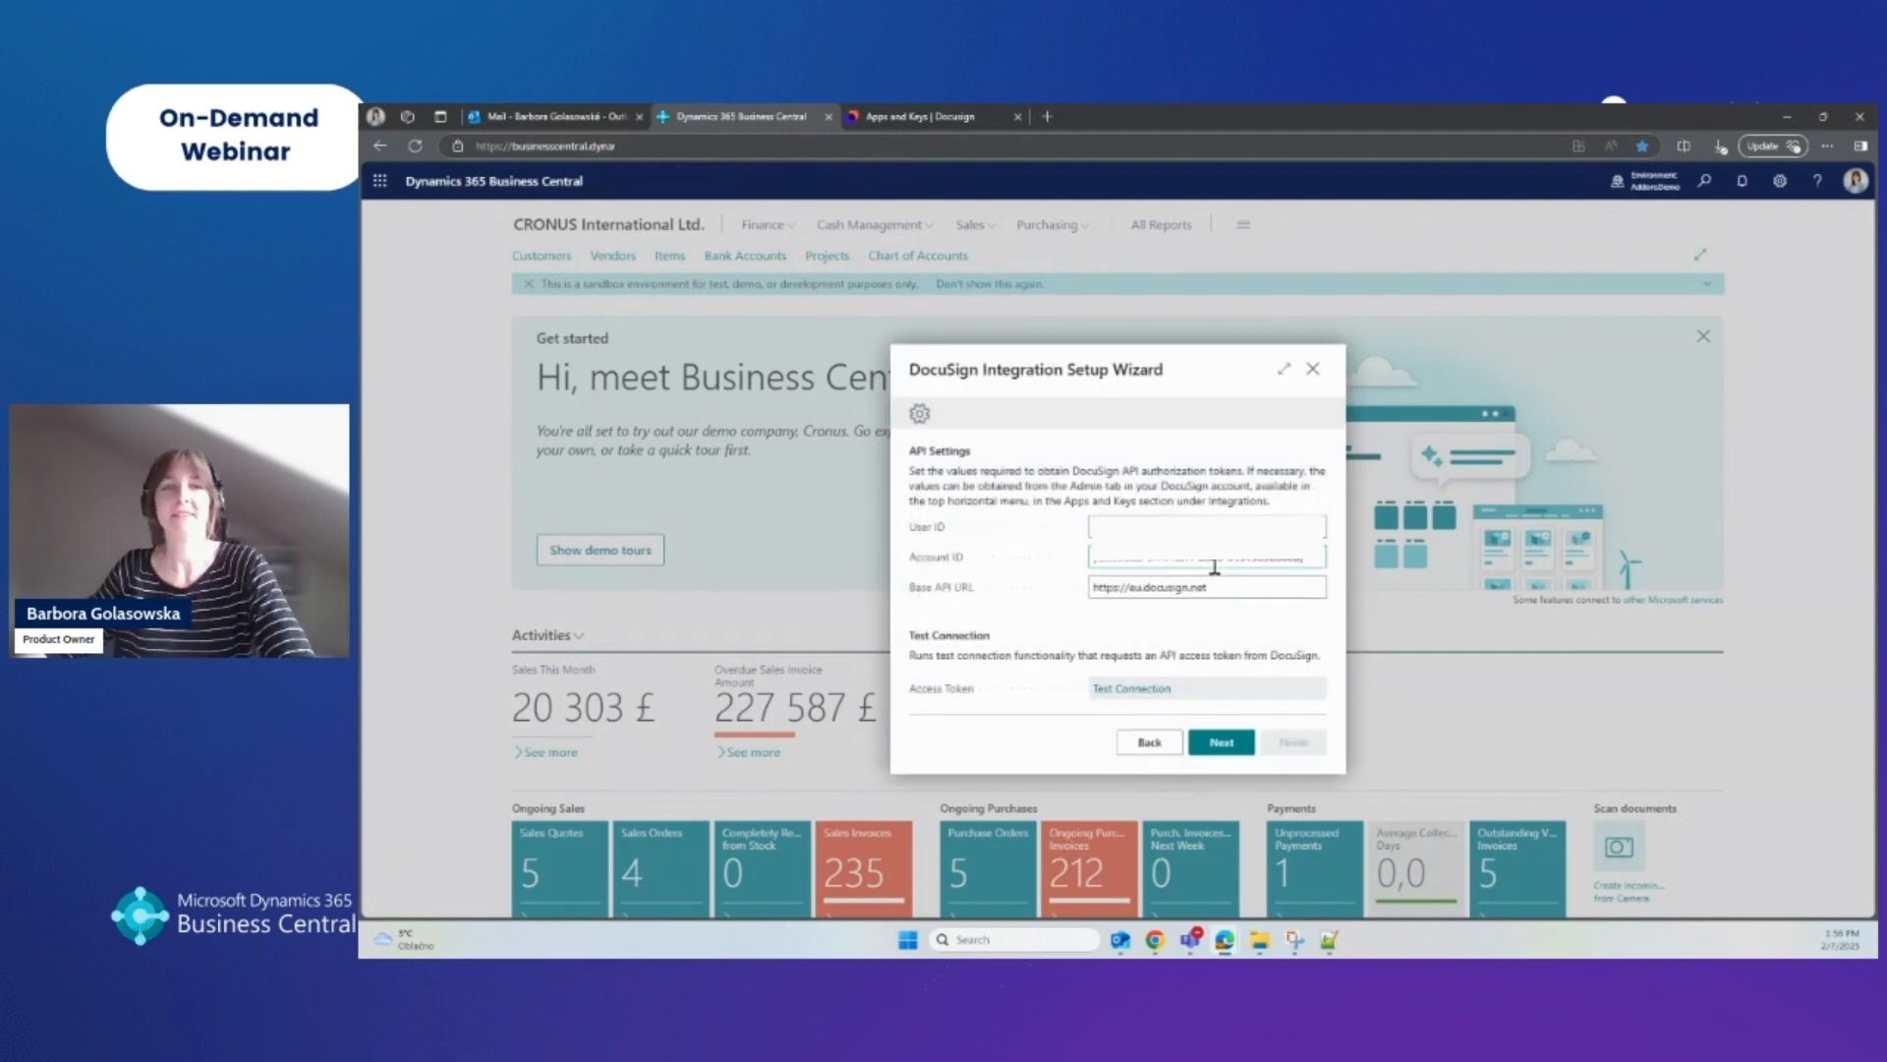